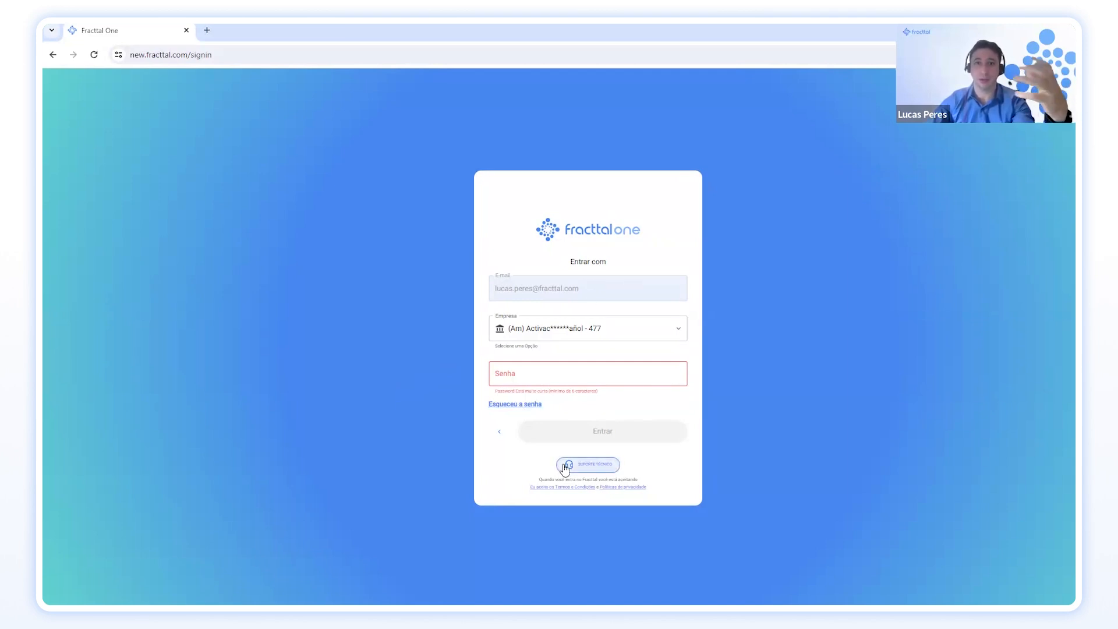
Fill in the saved password for the company account and sign in.
click(562, 376)
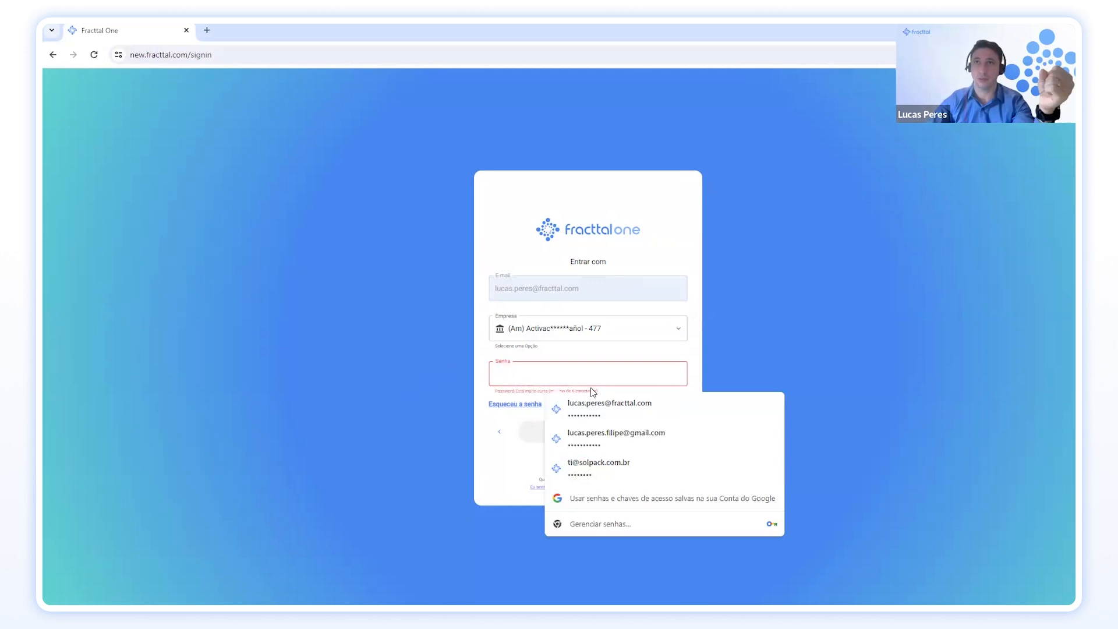
click(594, 409)
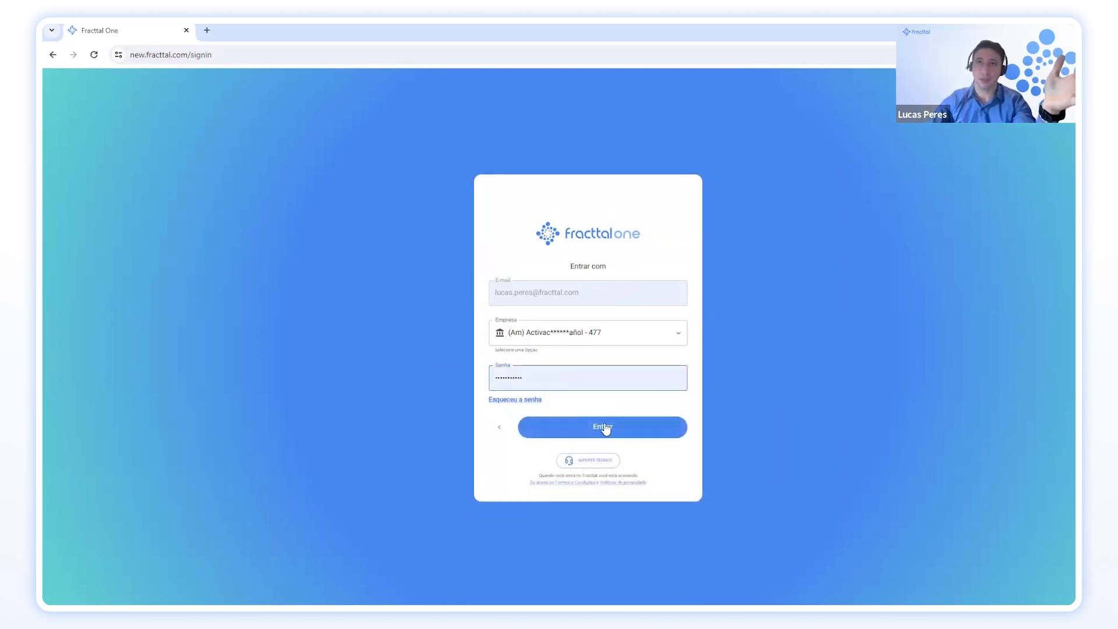
click(605, 428)
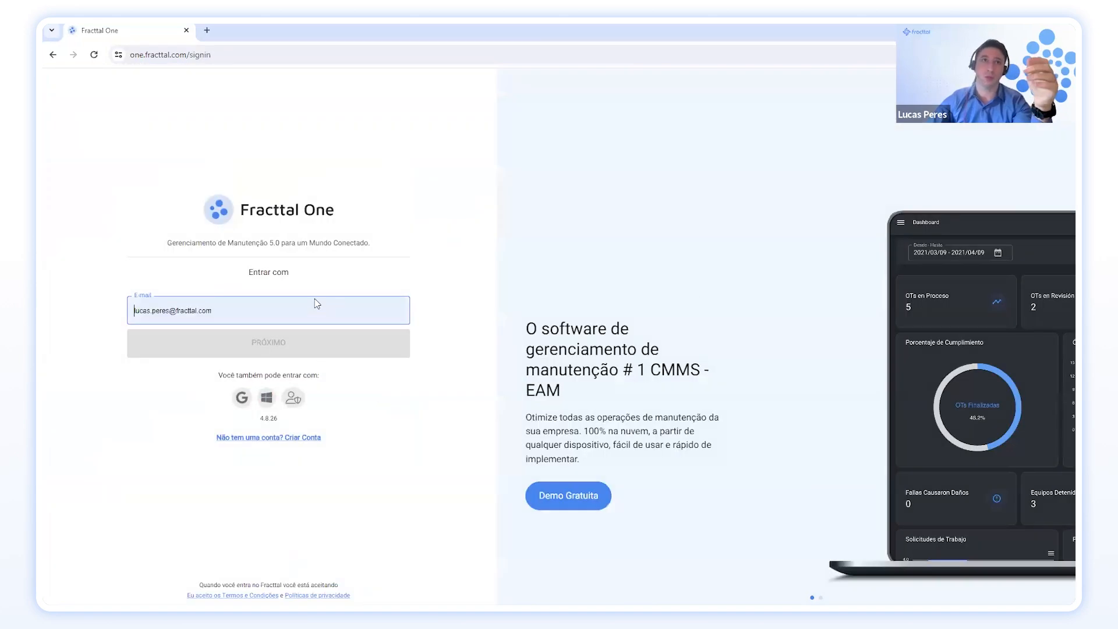
Sign in to the classic dashboard with the saved e-mail and password, then switch to NOVA VERSÃO.
click(314, 303)
click(447, 275)
click(390, 334)
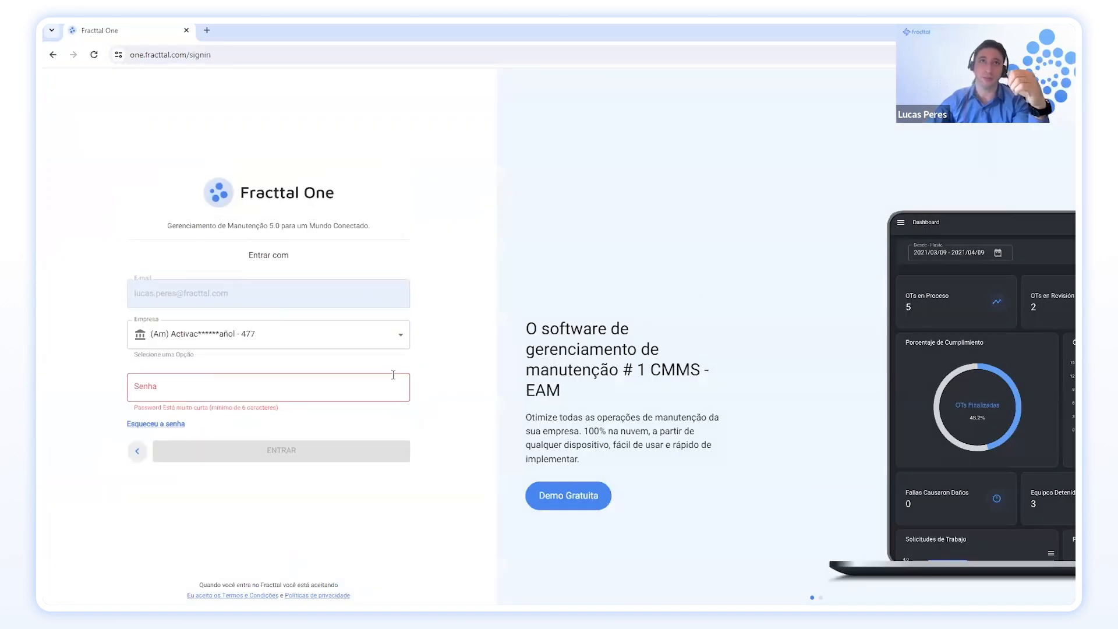
click(377, 389)
click(334, 427)
click(342, 444)
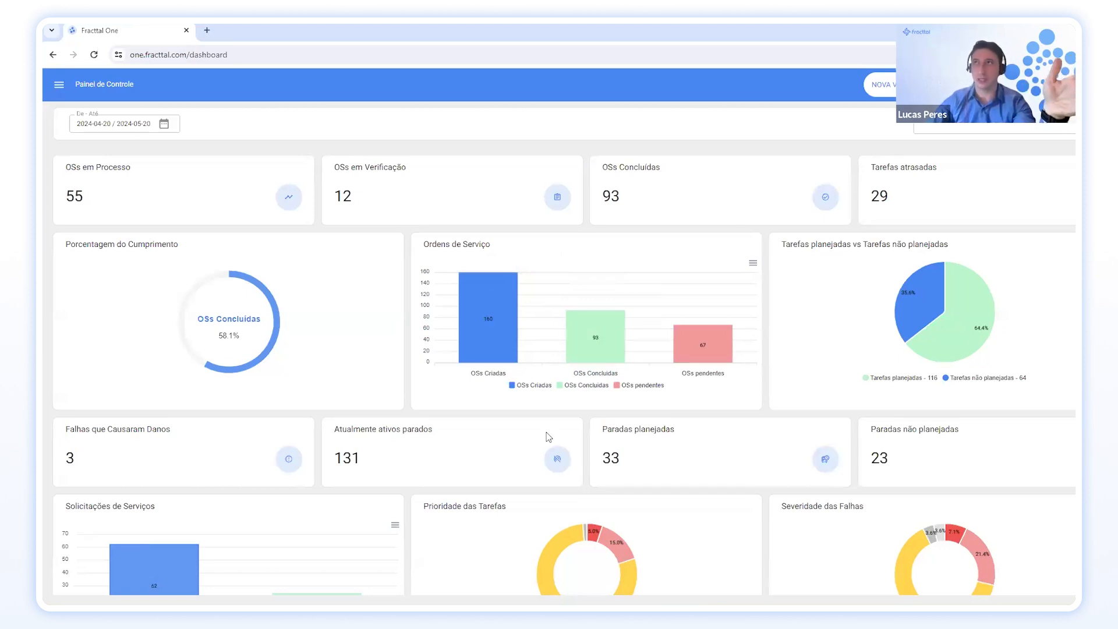
click(902, 85)
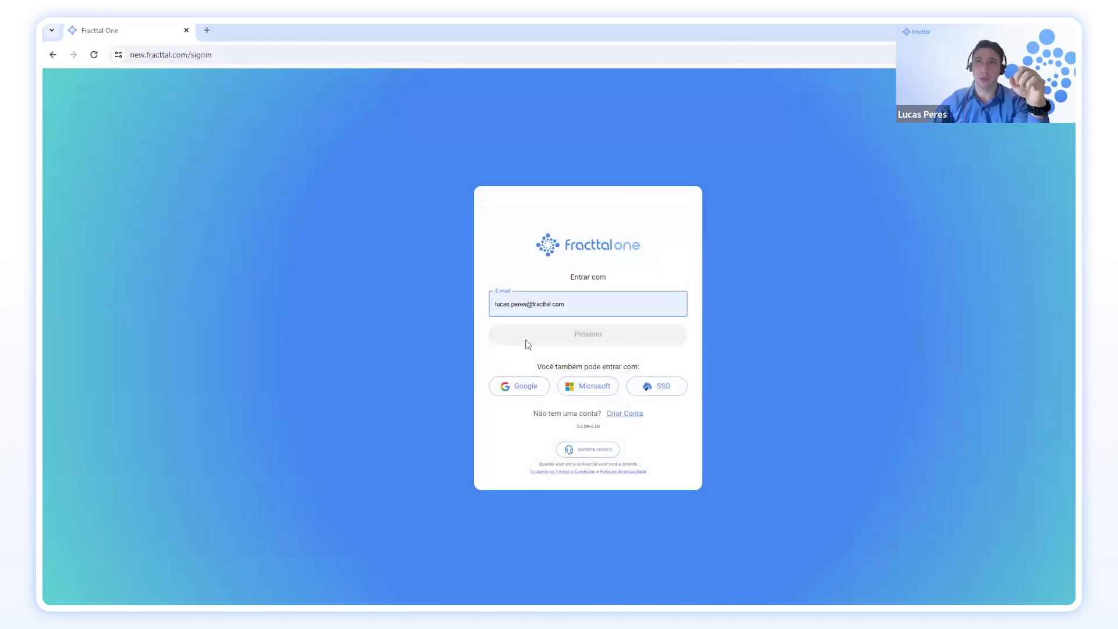
Sign in to the new version using the saved account e-mail and password.
click(584, 310)
click(647, 339)
click(636, 343)
click(599, 372)
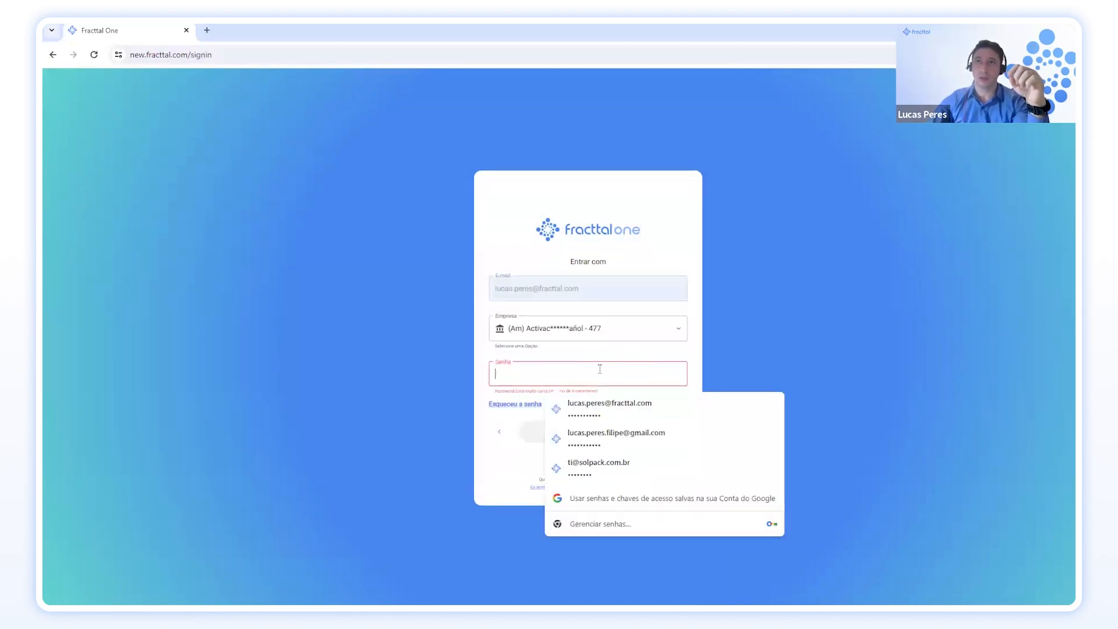
click(584, 408)
key(Return)
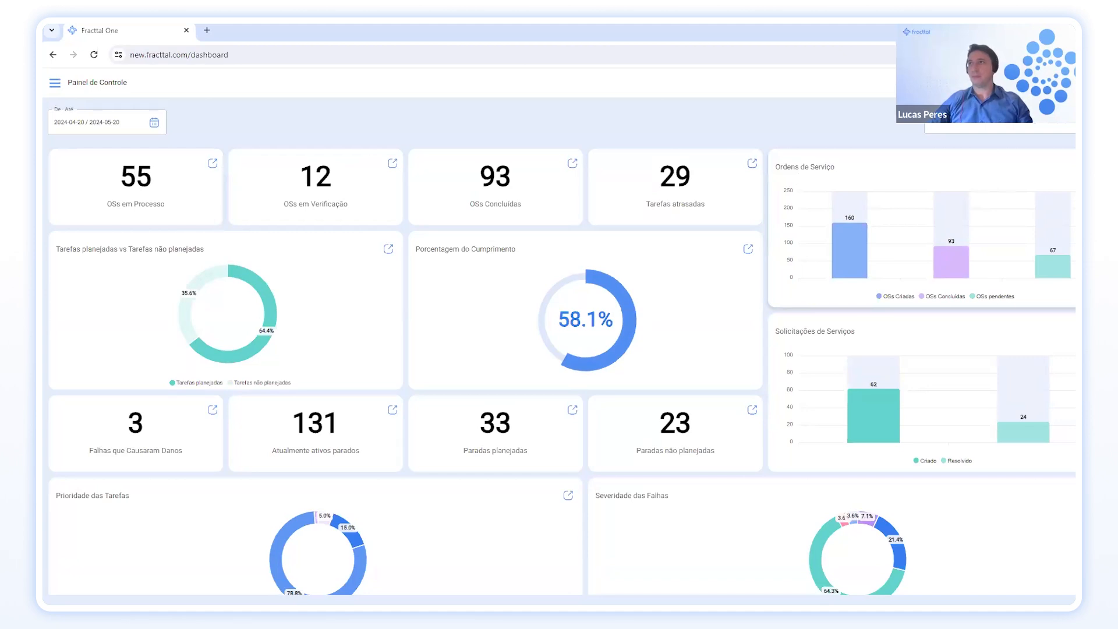
scroll(765, 317, down, 1)
scroll(765, 327, up, 1)
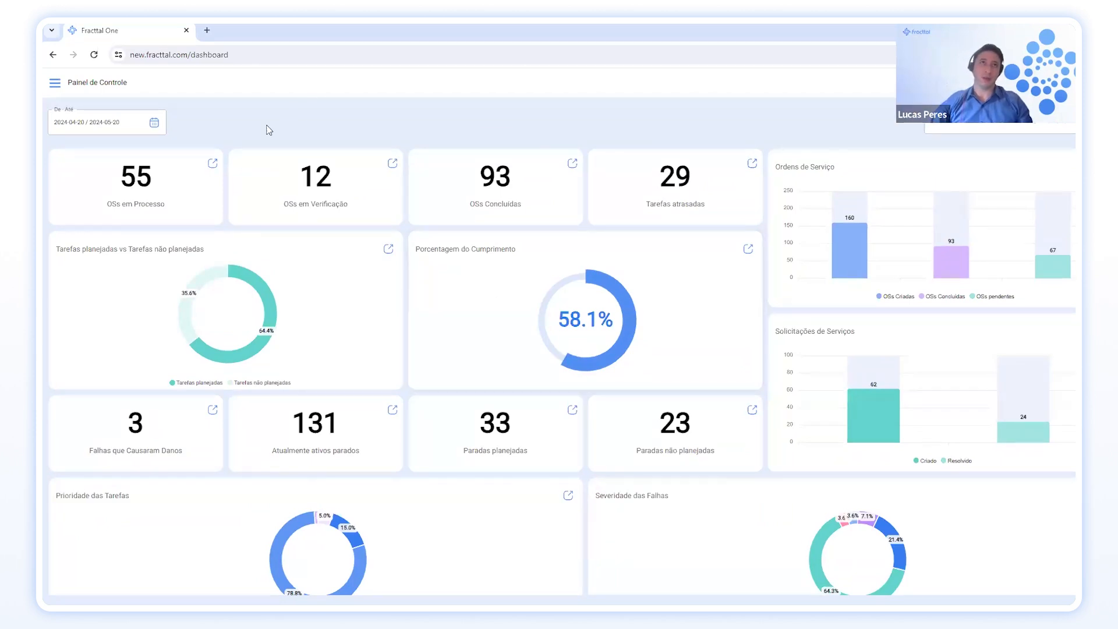
click(213, 164)
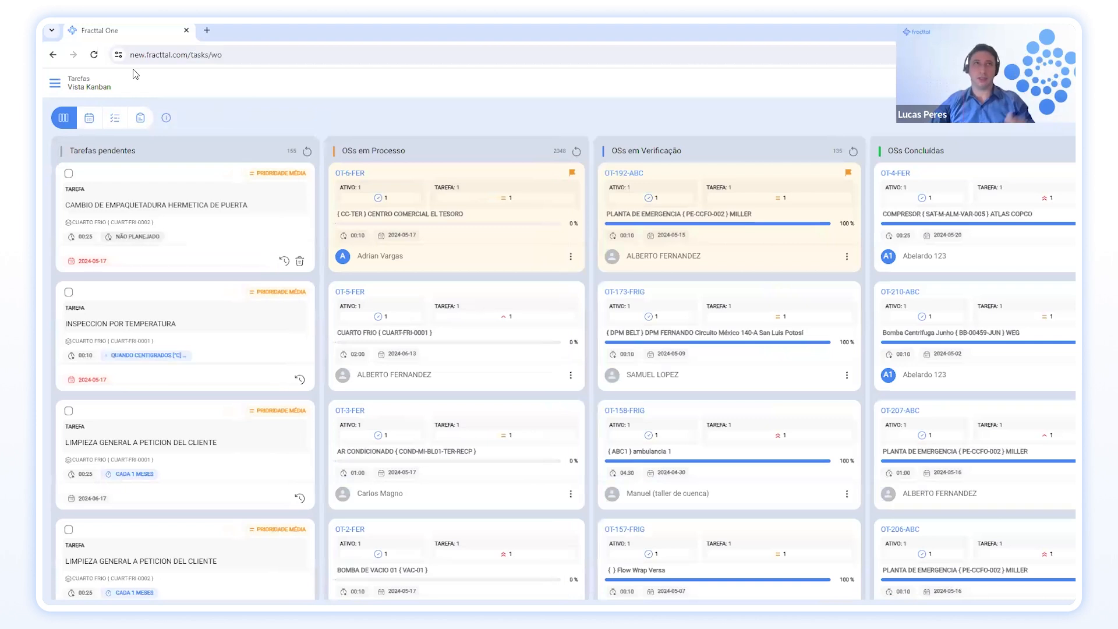
click(55, 58)
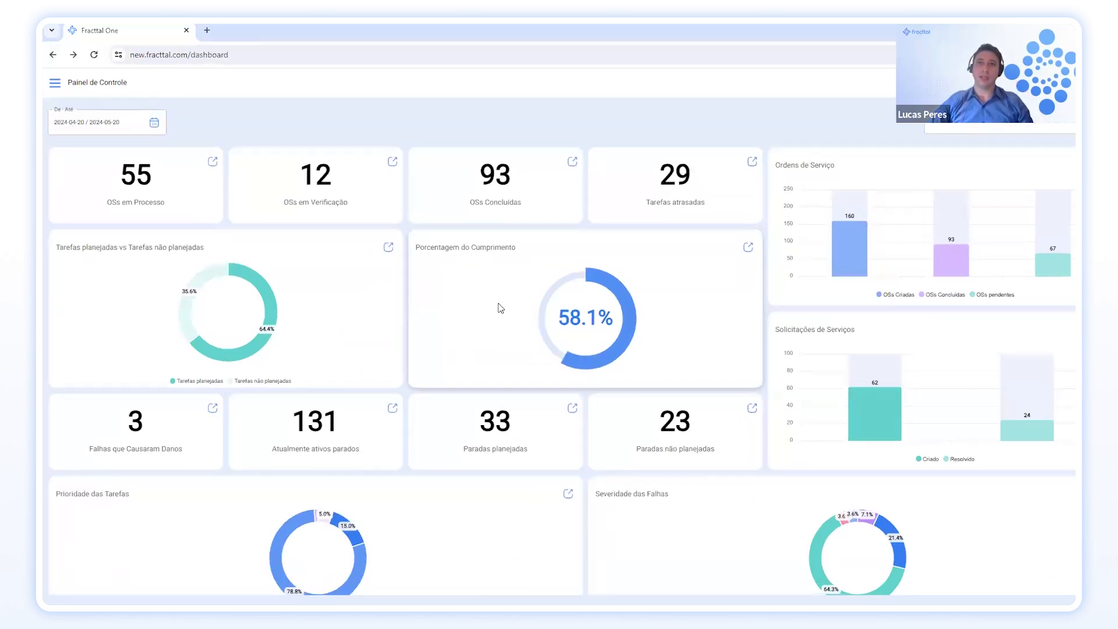
scroll(504, 309, down, 1)
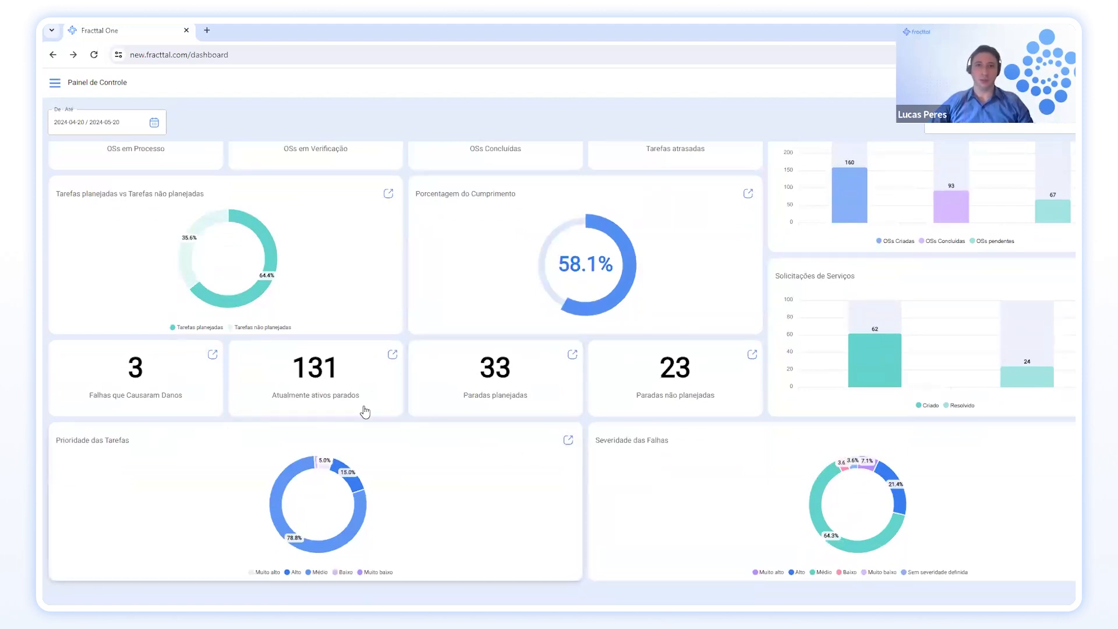
scroll(532, 312, up, 1)
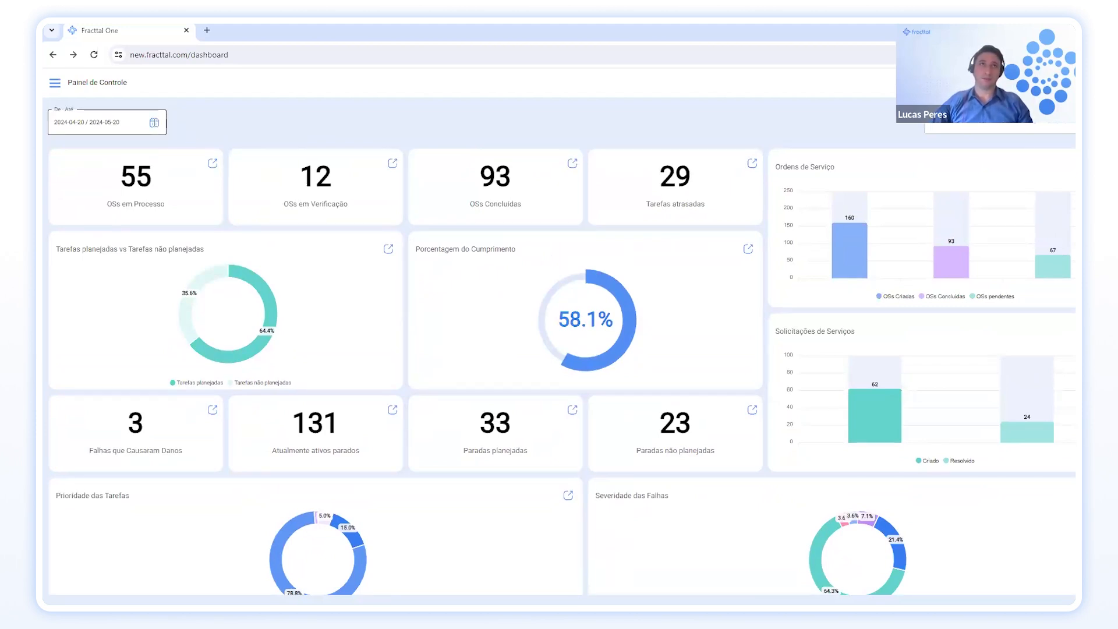
Set the dashboard period to 6 Meses (2023-11-20 to 2024-05-20) and open the location filter panel.
click(154, 122)
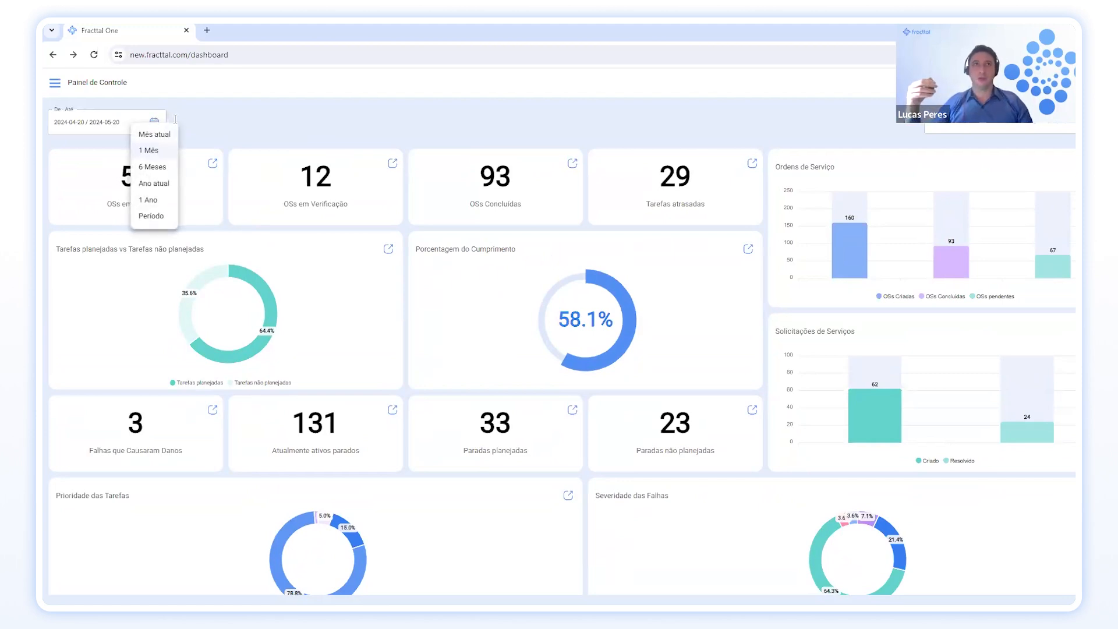
click(156, 167)
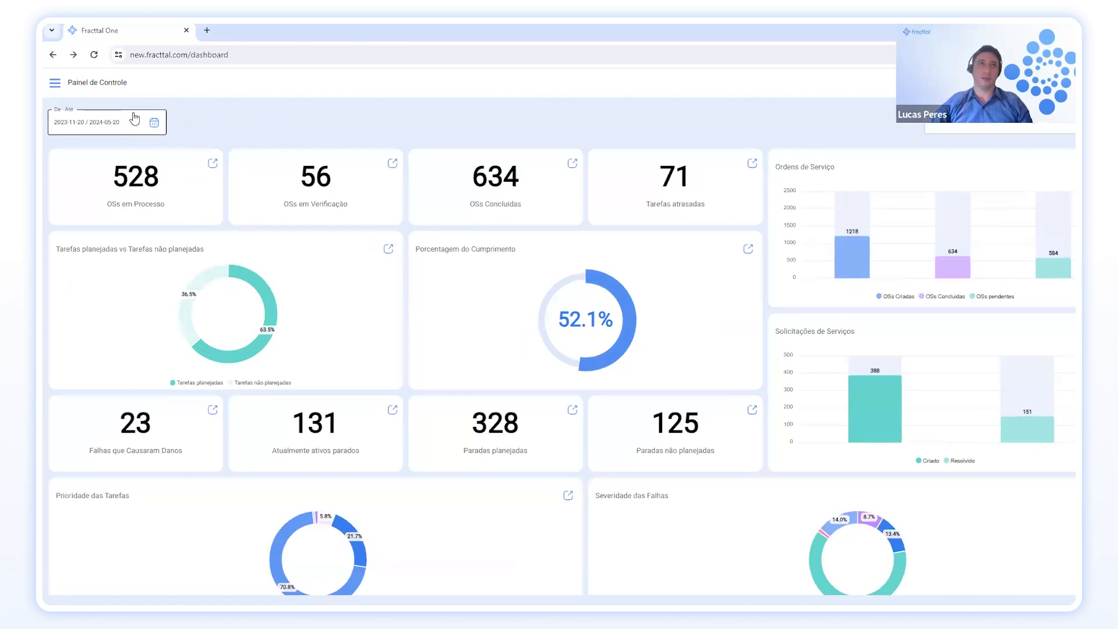
click(155, 124)
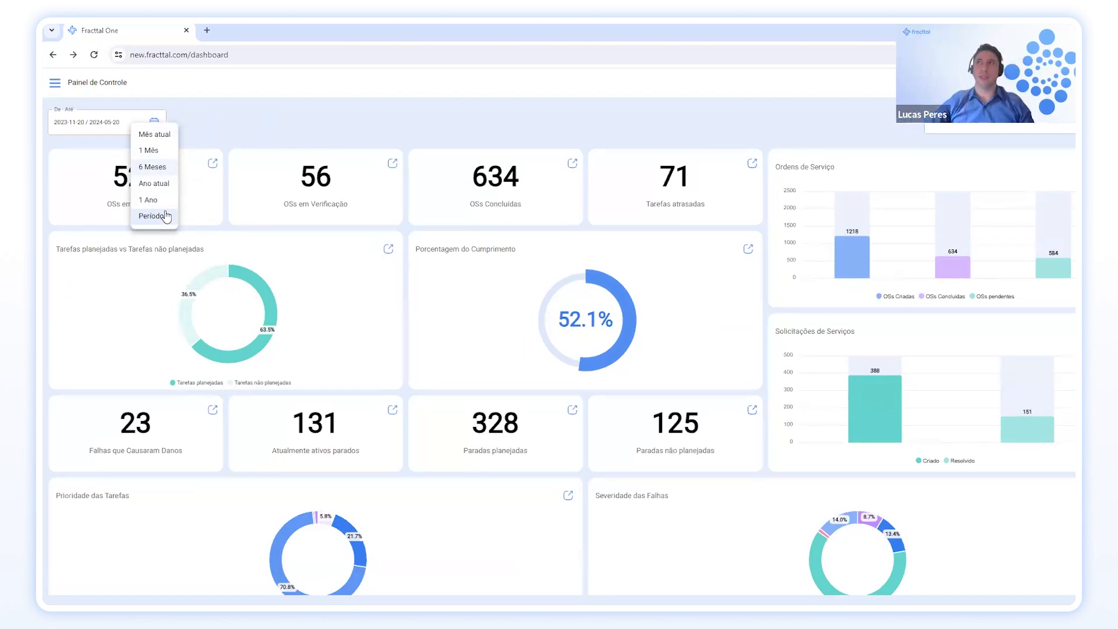
click(325, 135)
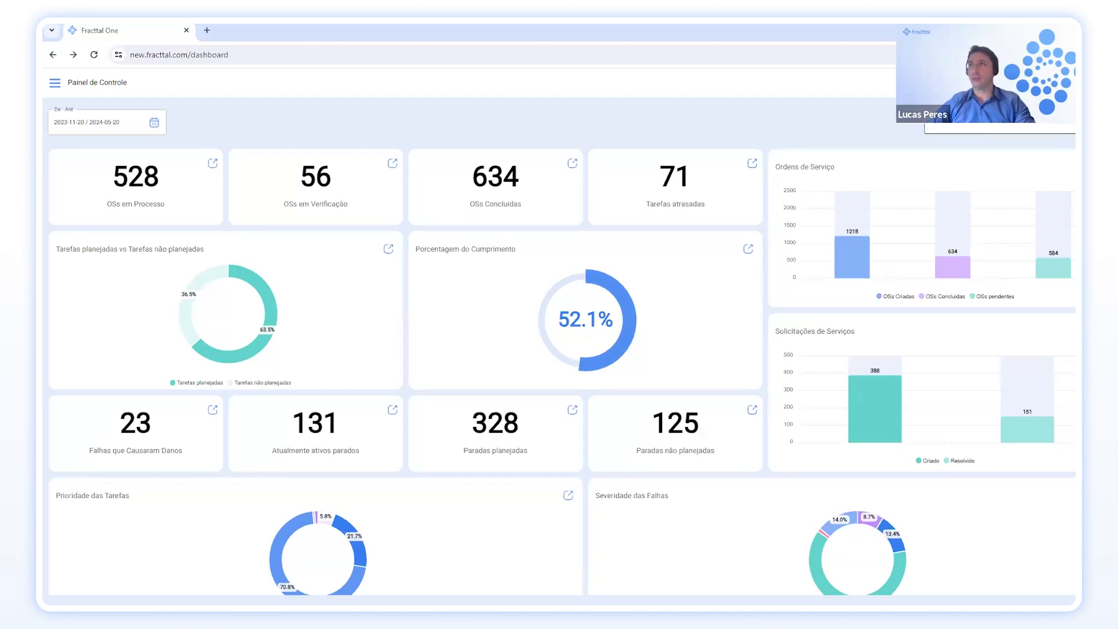
click(990, 124)
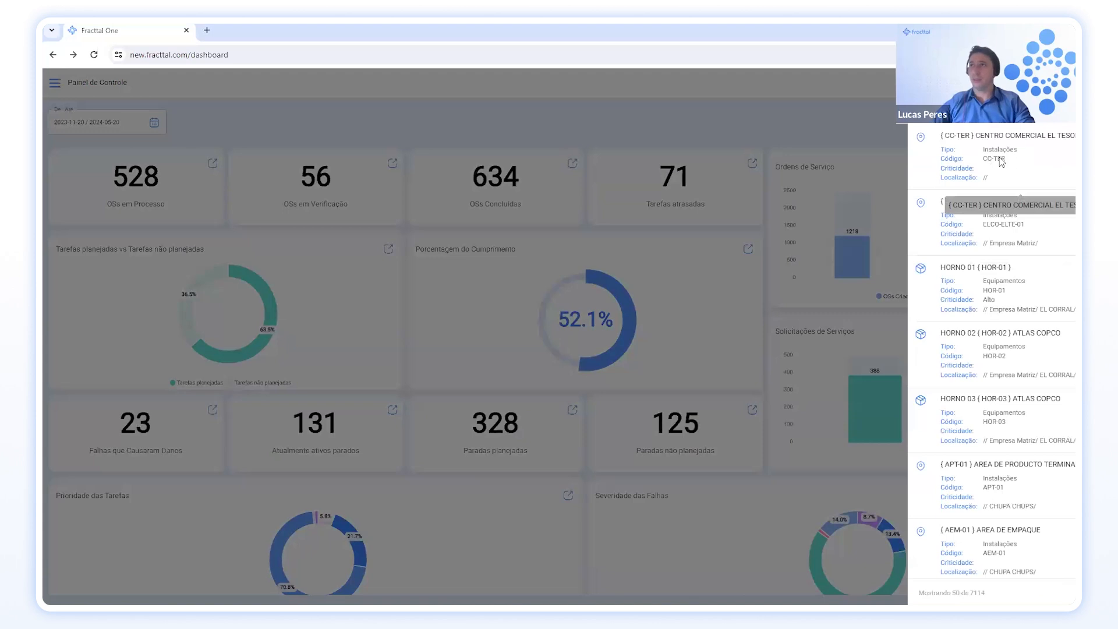
Try the CC-TER location filter, then clear it and close the location panel.
click(999, 161)
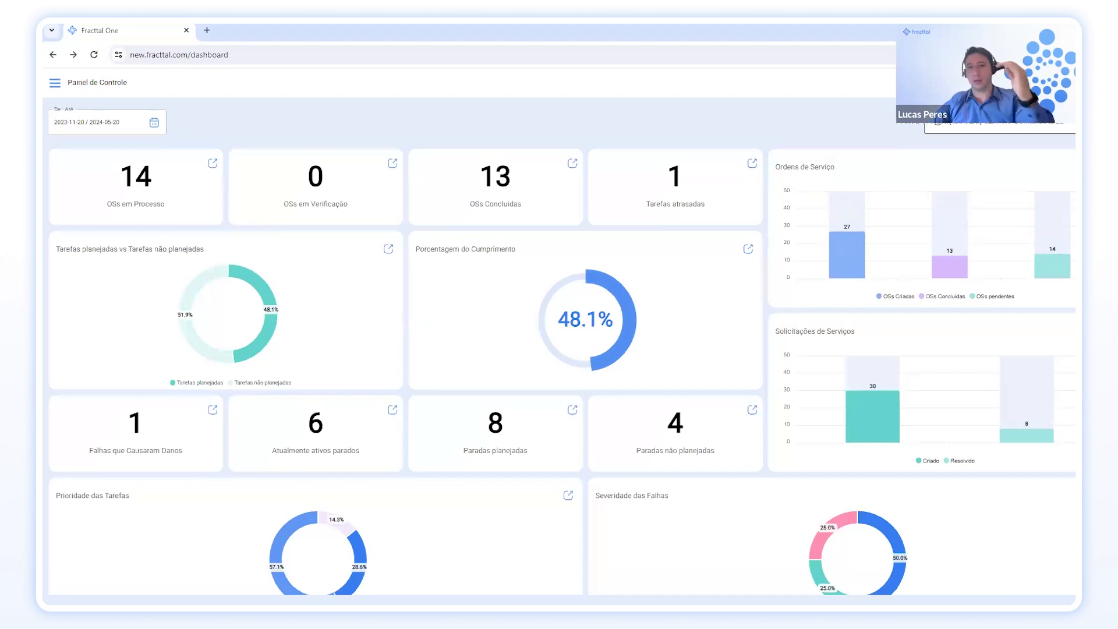
click(1064, 122)
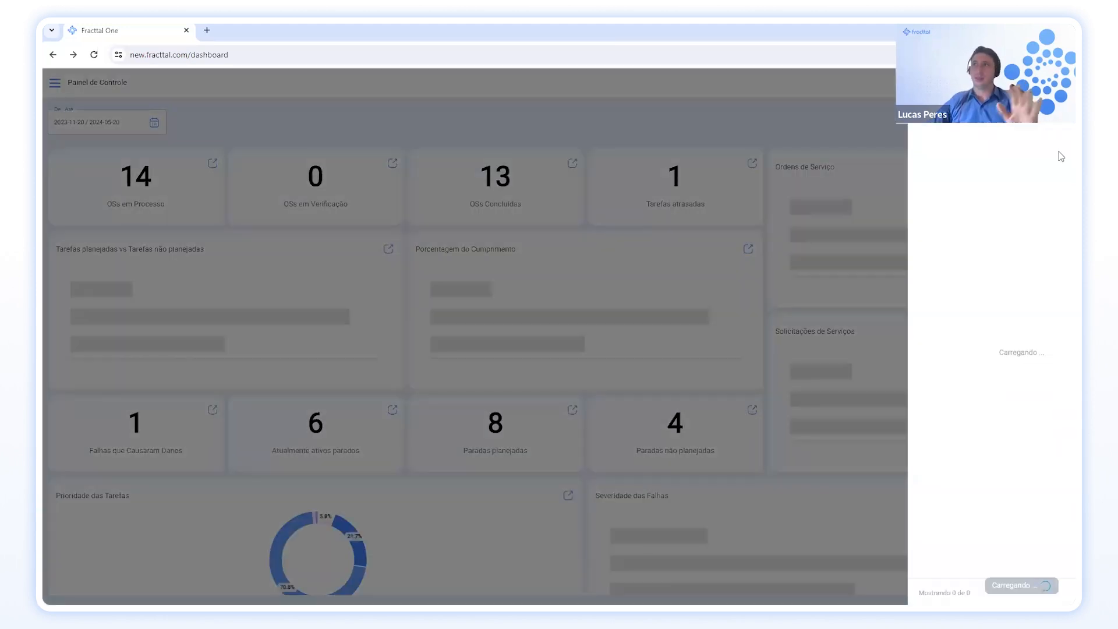
click(817, 122)
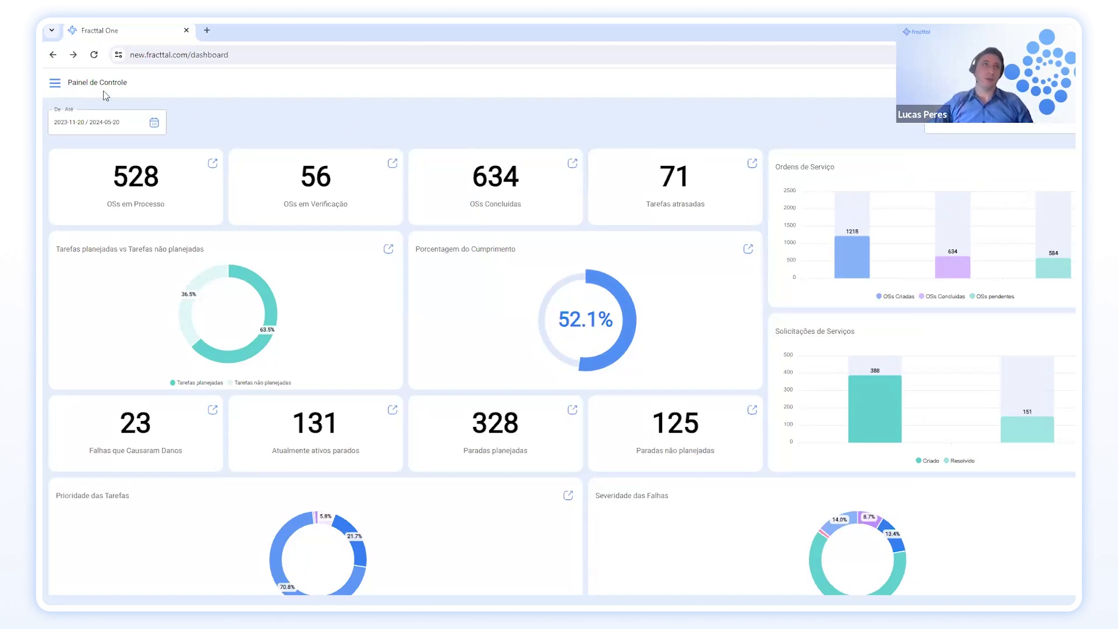
Open the sidebar menu and expand Catálogos to show Ativos, Recursos humanos and Terceiros.
click(55, 85)
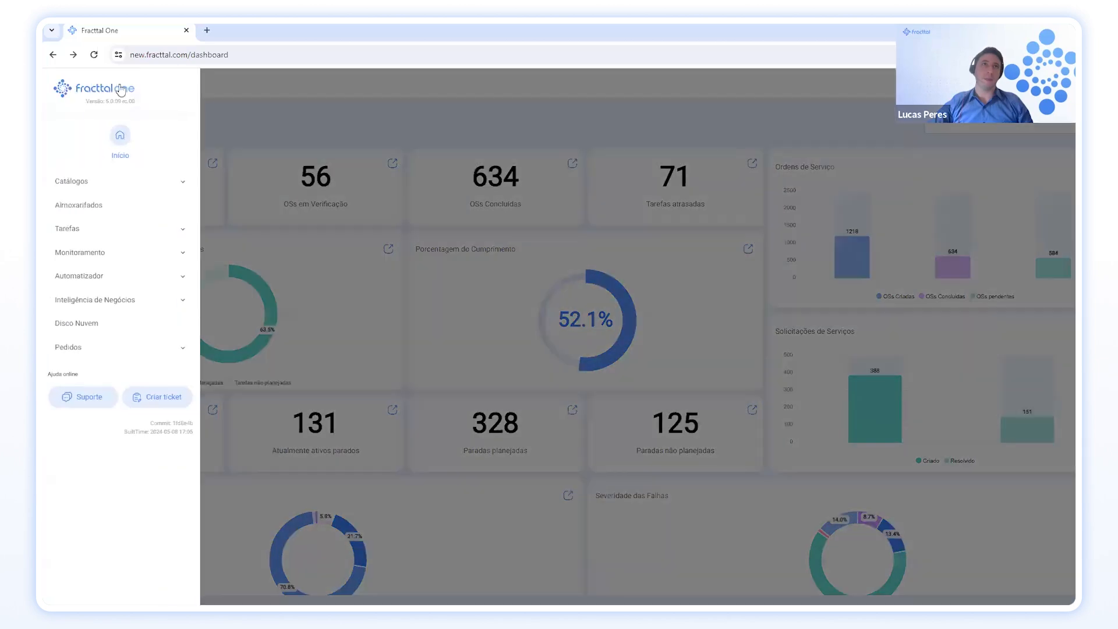
click(243, 86)
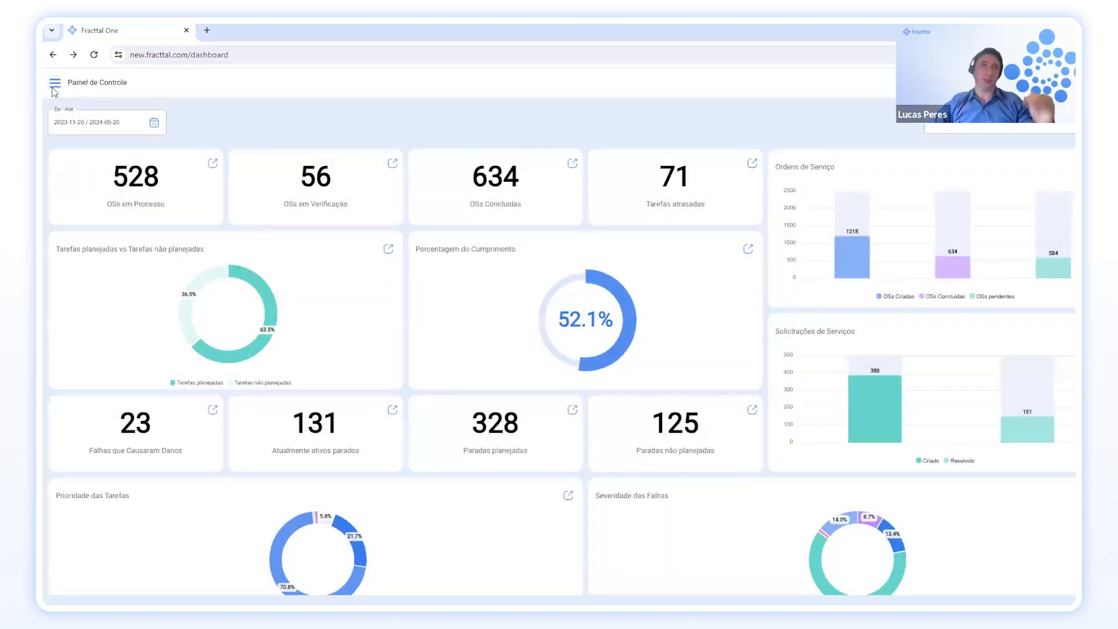
click(54, 86)
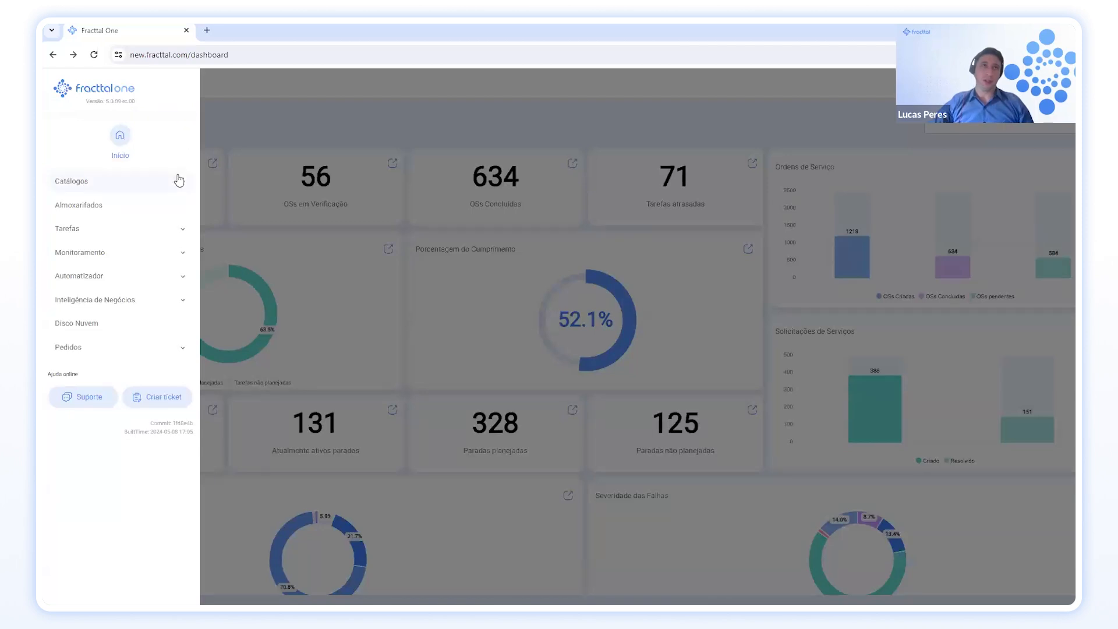
click(179, 181)
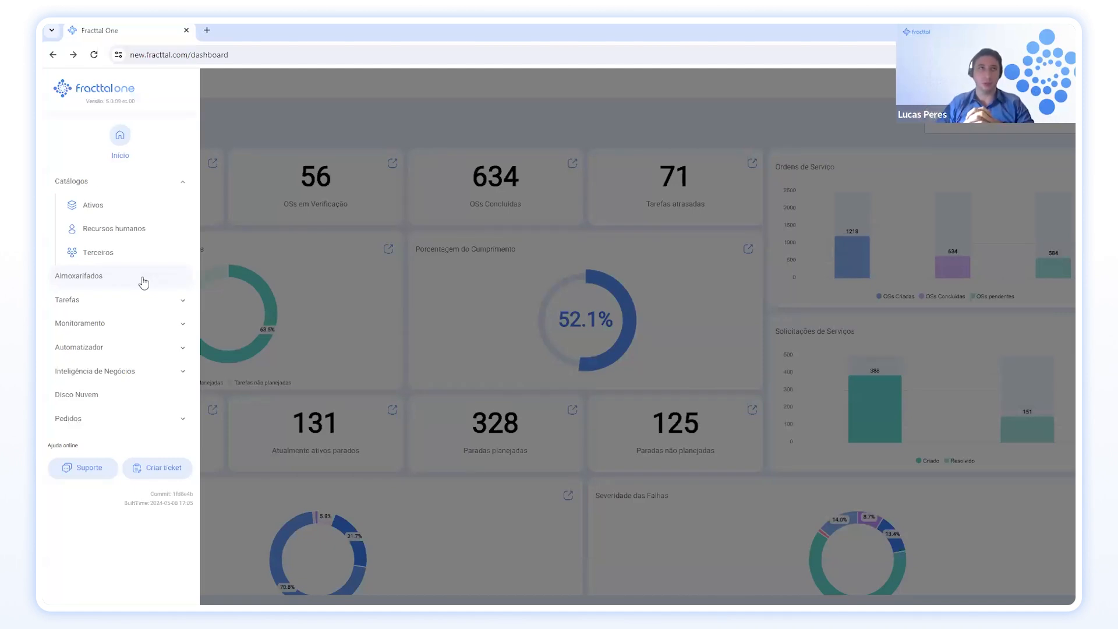
Expand Tarefas to list Plano de tarefas, Ordens de Serviço and Orçamentos.
click(176, 300)
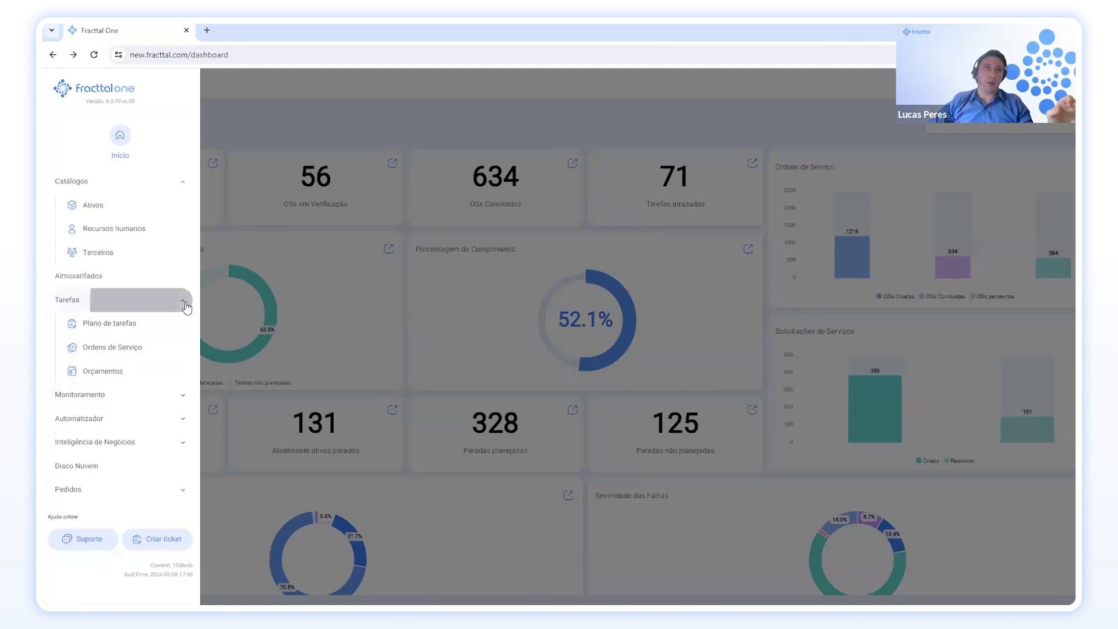
Collapse Tarefas and expand Monitoramento to show Medidores and Fracttal Sense.
click(184, 301)
click(176, 324)
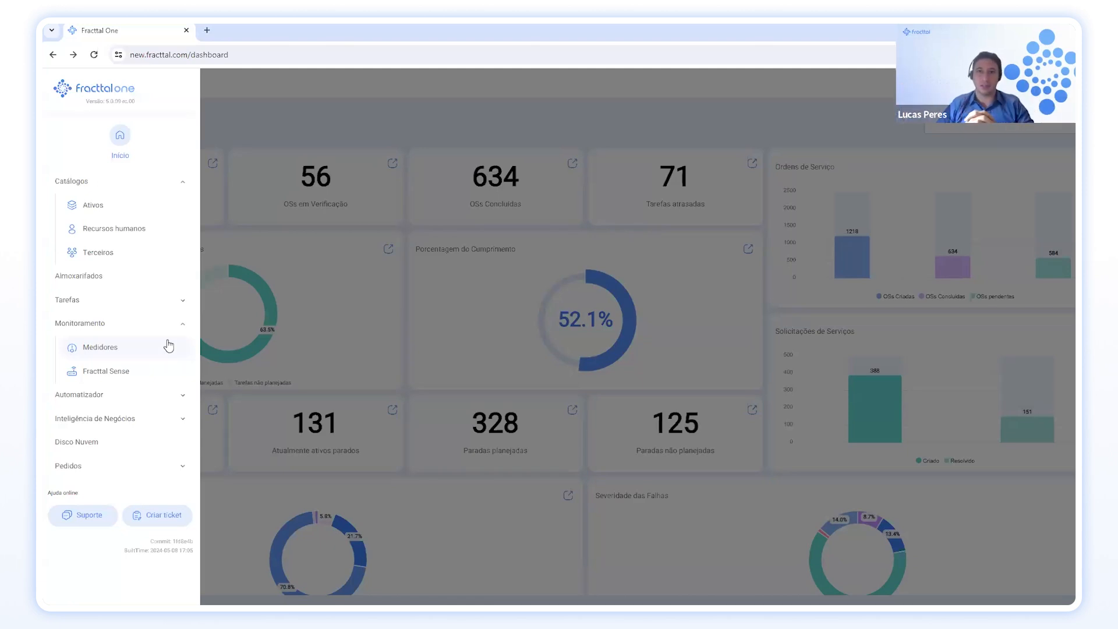
Expand the Automatizador section to review its pages, then collapse it again.
click(179, 395)
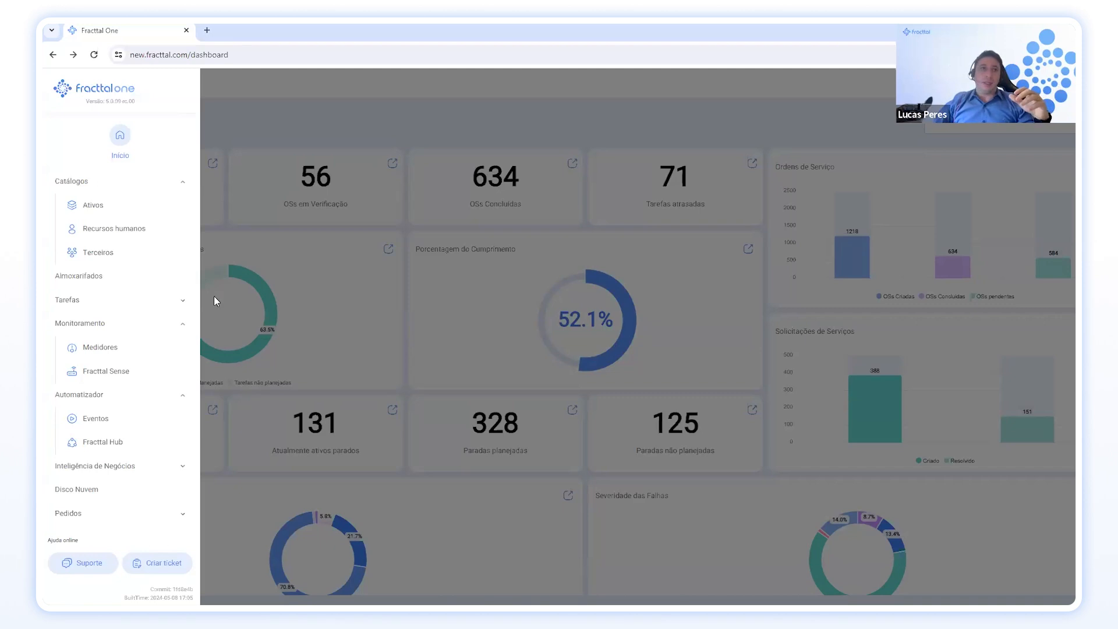
click(178, 404)
Expand Inteligência de Negócios and scroll its pages down to Análise de desempenho.
click(181, 417)
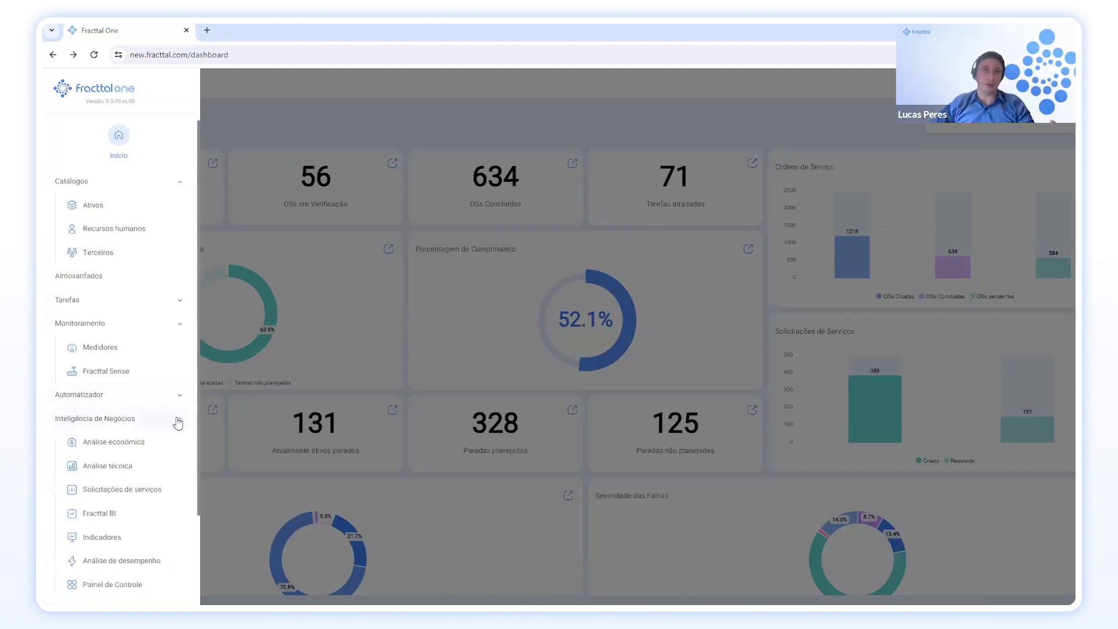
scroll(177, 423, down, 1)
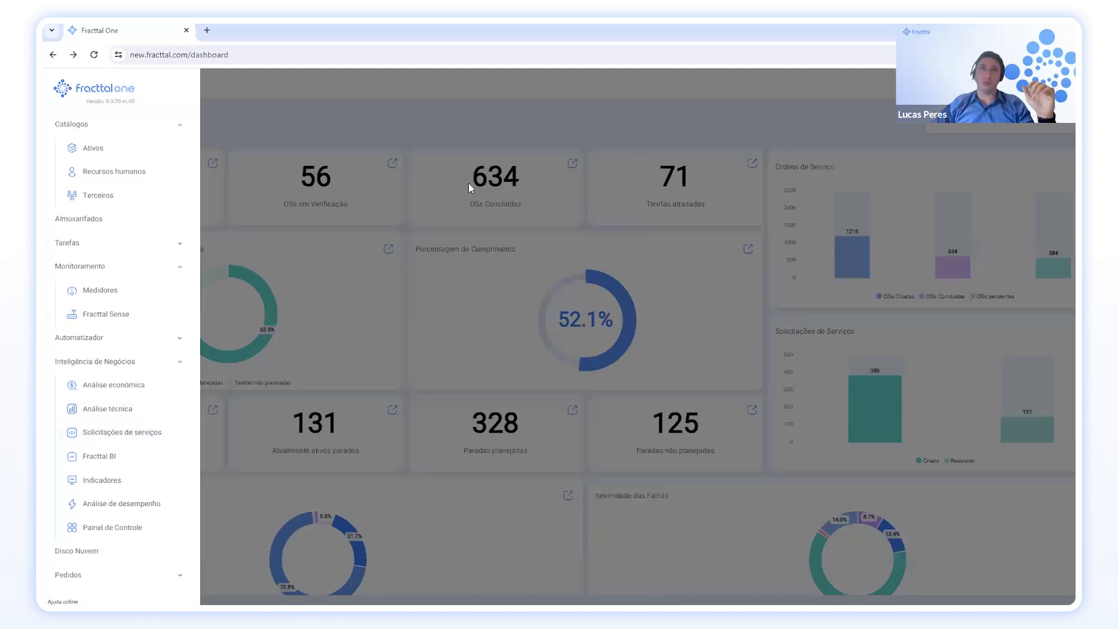
scroll(131, 397, down, 1)
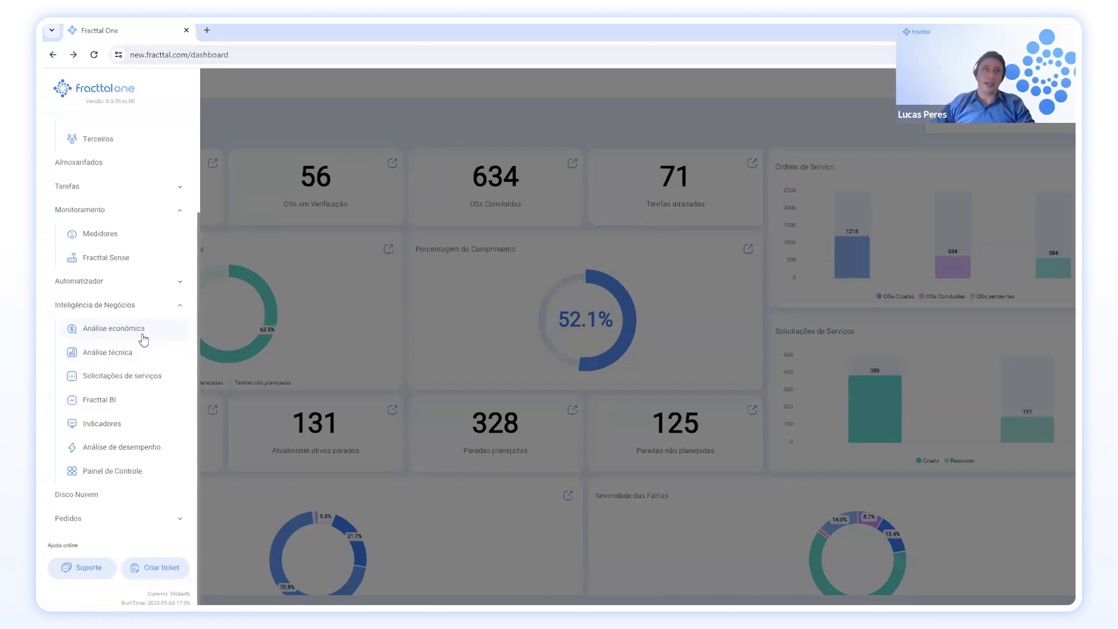
scroll(139, 360, up, 3)
scroll(138, 359, down, 3)
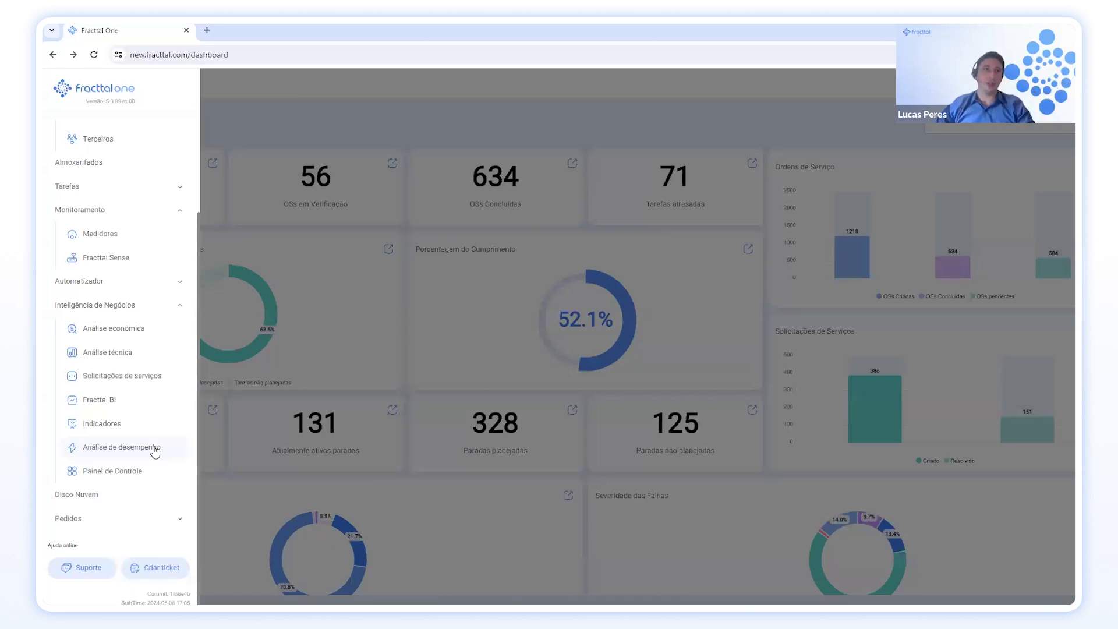
Collapse Inteligência de Negócios and expand Pedidos to show Solicitações de Serviços and Solicitações de materiais.
click(182, 308)
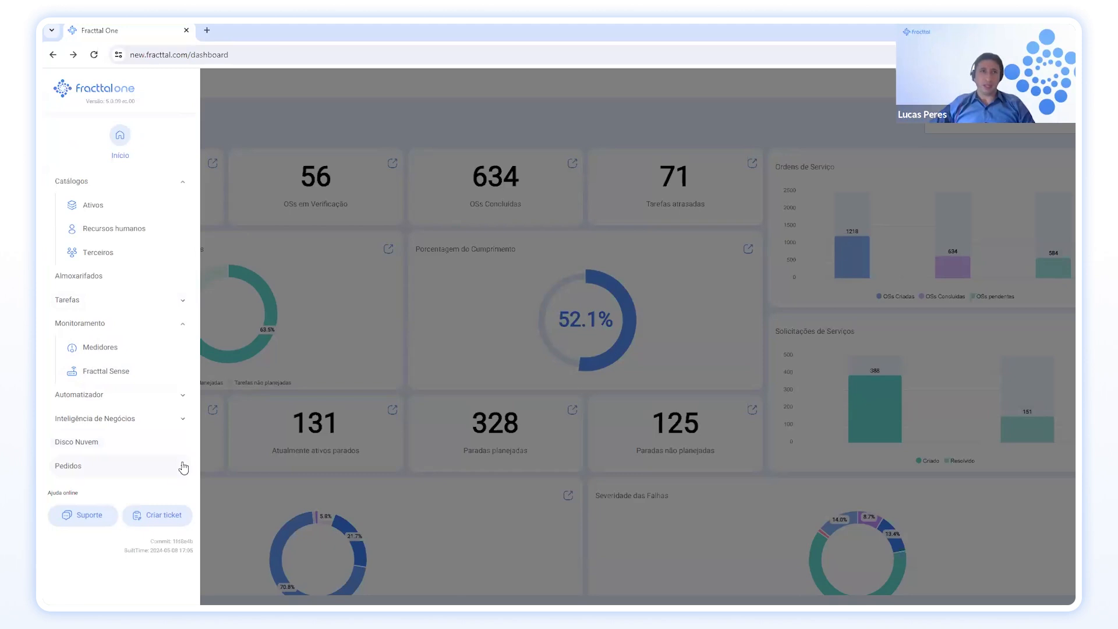
click(184, 467)
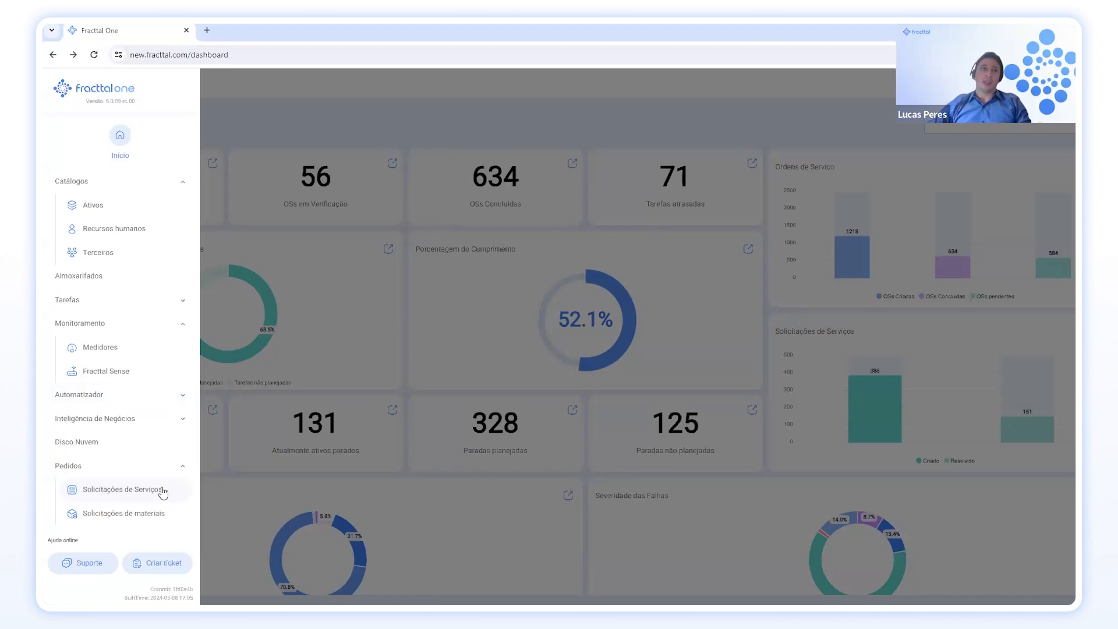
Dismiss the sidebar to reveal the Painel de Controle with 528 OSs em Processo and 52.1% compliance.
click(309, 94)
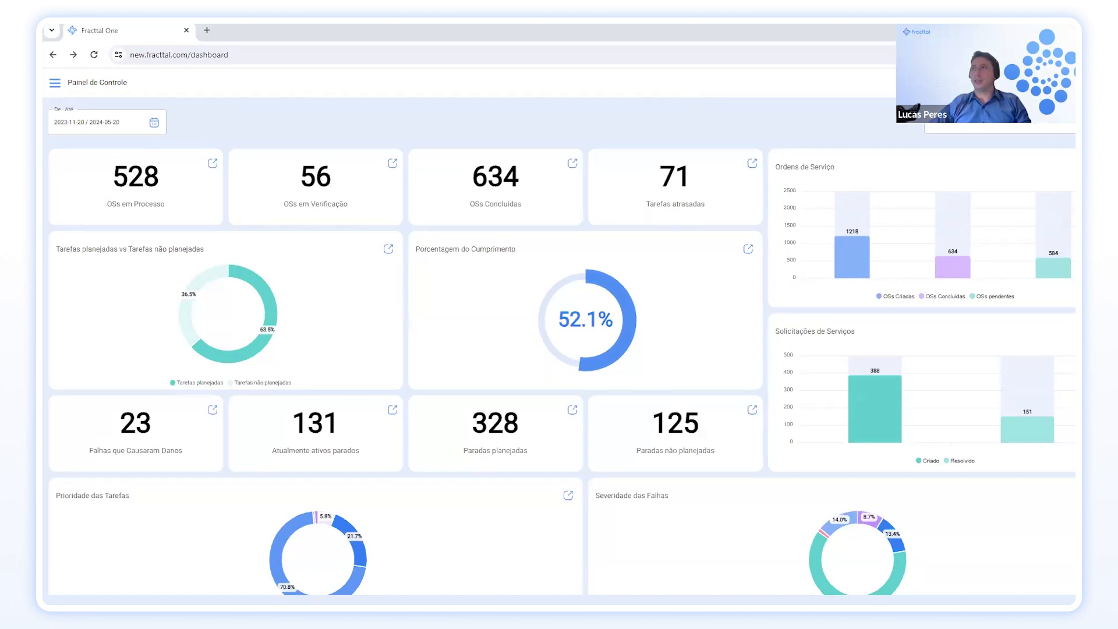
Open the Tony maintenance-assistant chat so it greets the user over the dashboard.
click(1048, 82)
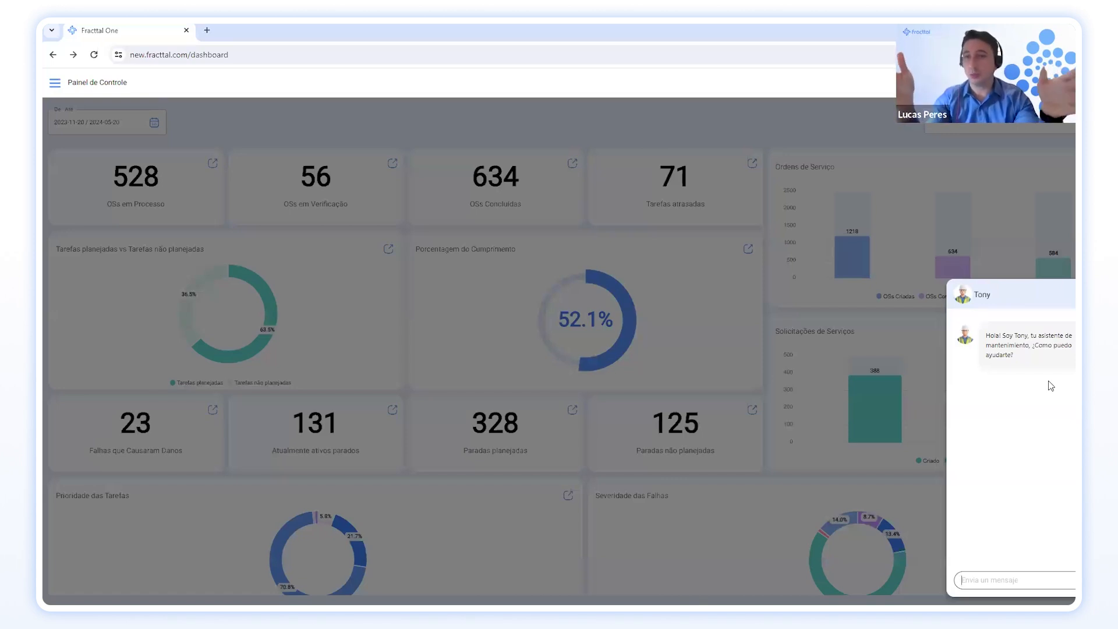
Ask Tony 'como posso criar uma solicitação de serv', read the reply, then close the chat.
text(com)
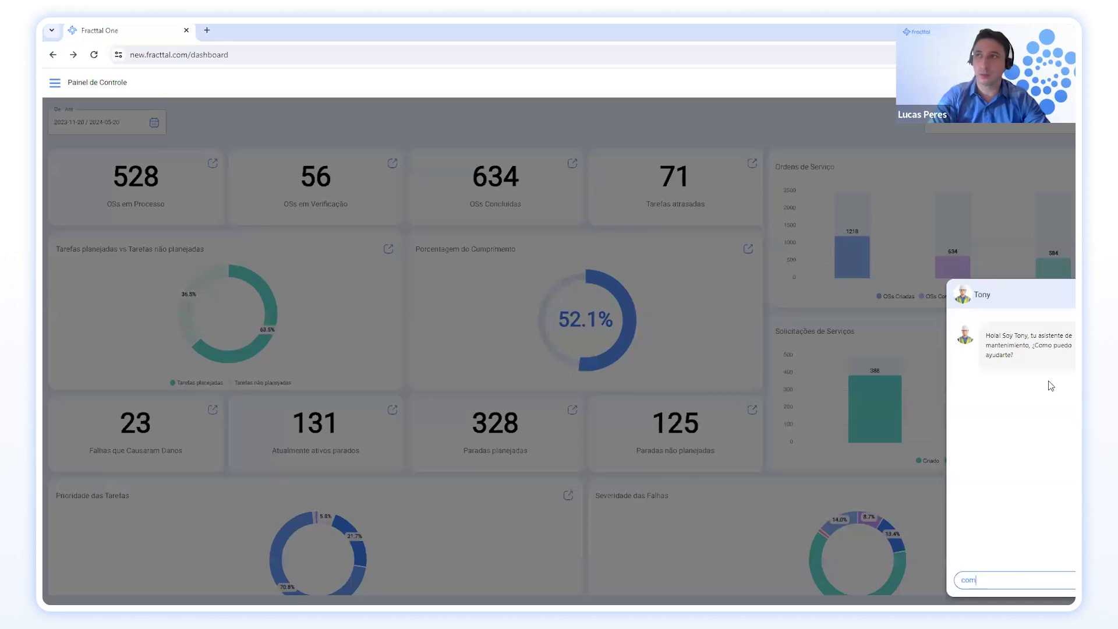
text(o posso c)
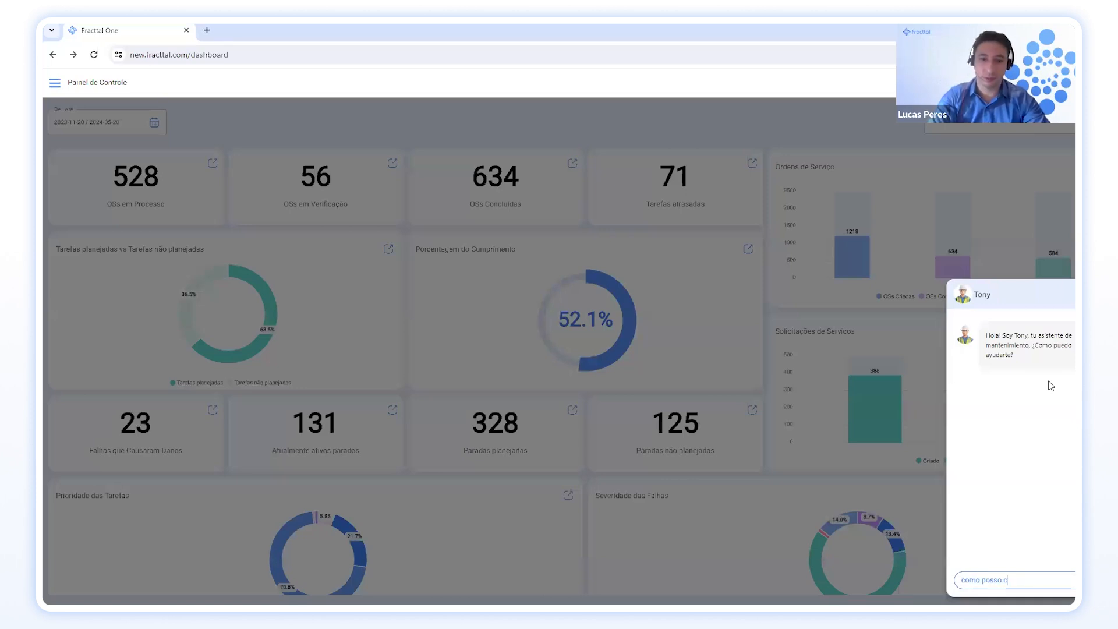
text(riar uma sol)
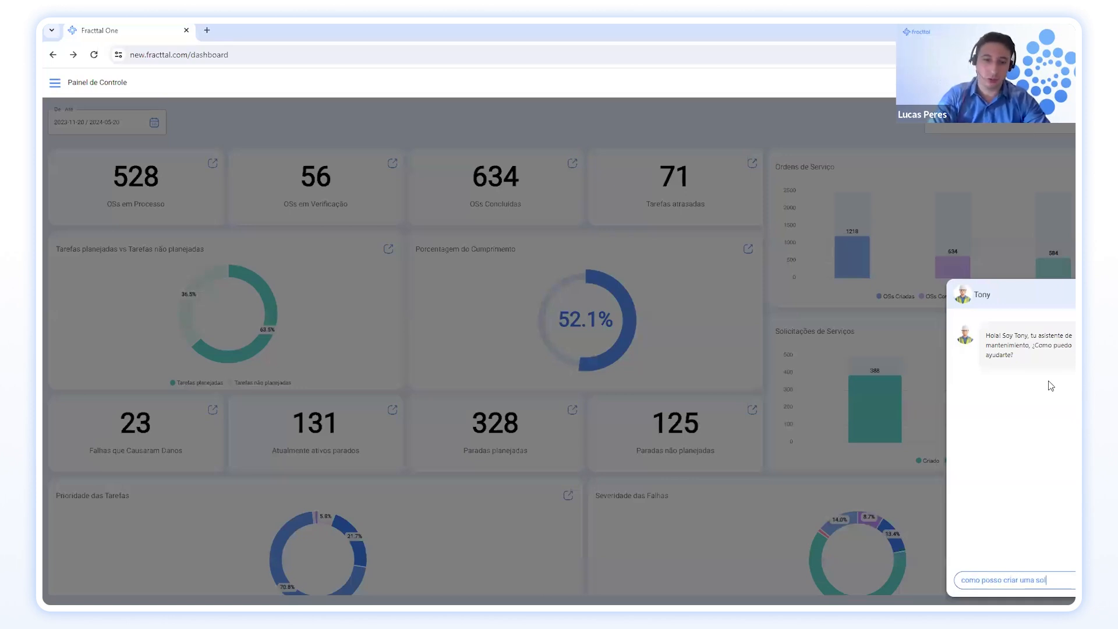
text(ici)
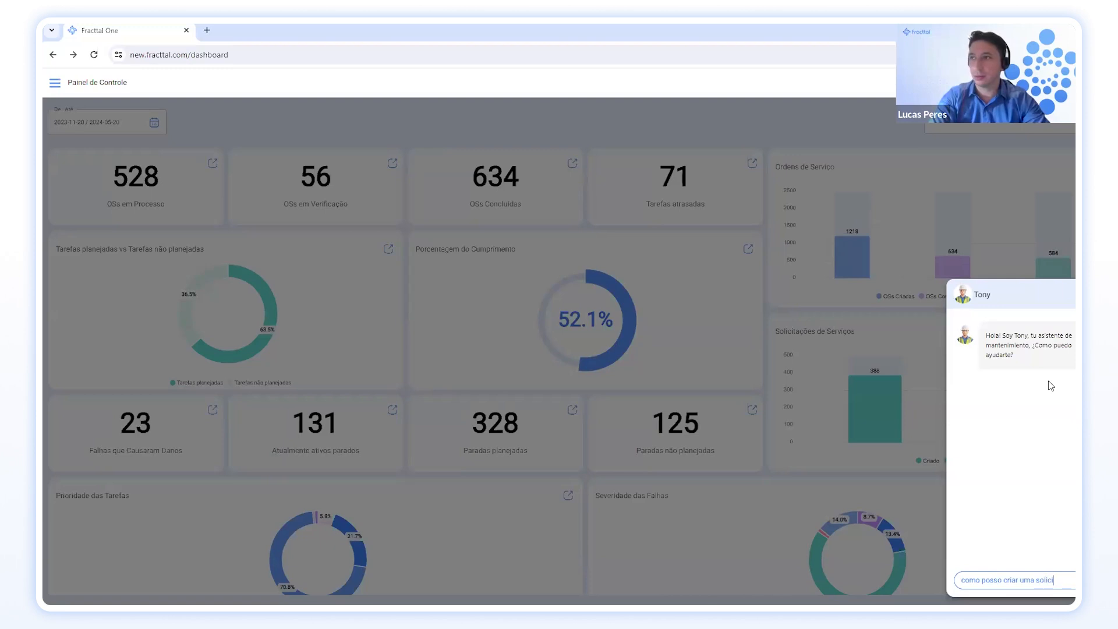
text(tação de serv)
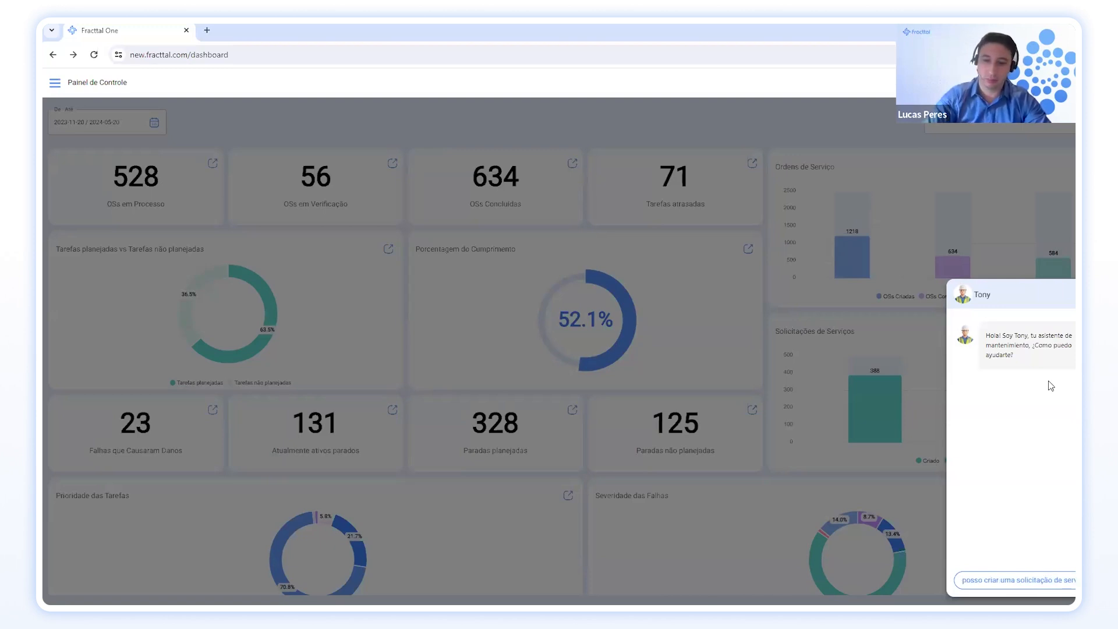
key(Return)
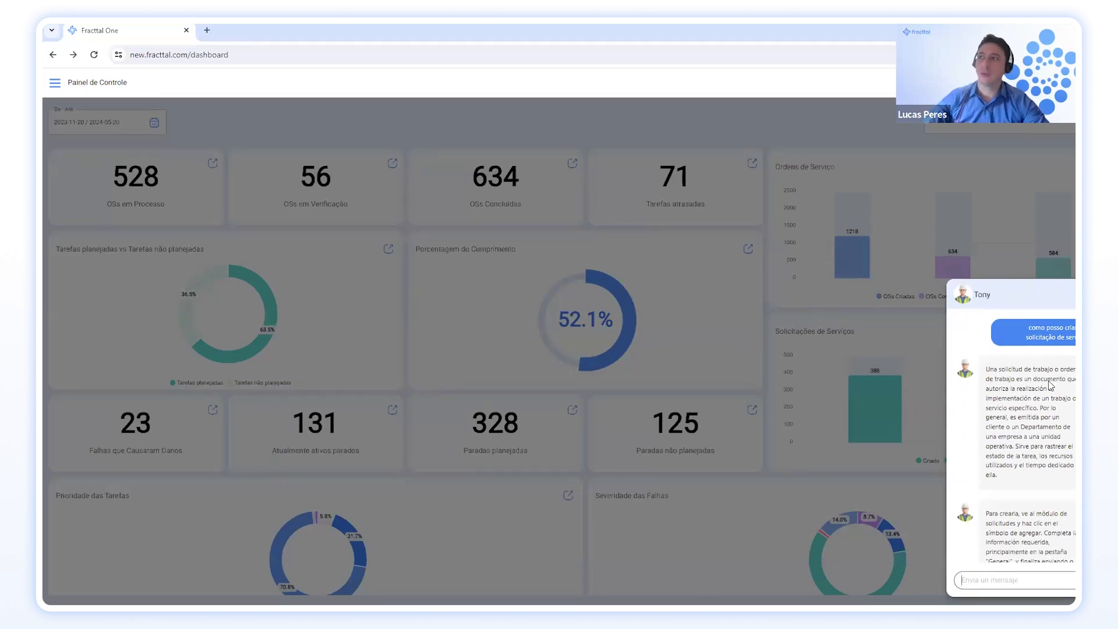
scroll(1046, 429, up, 3)
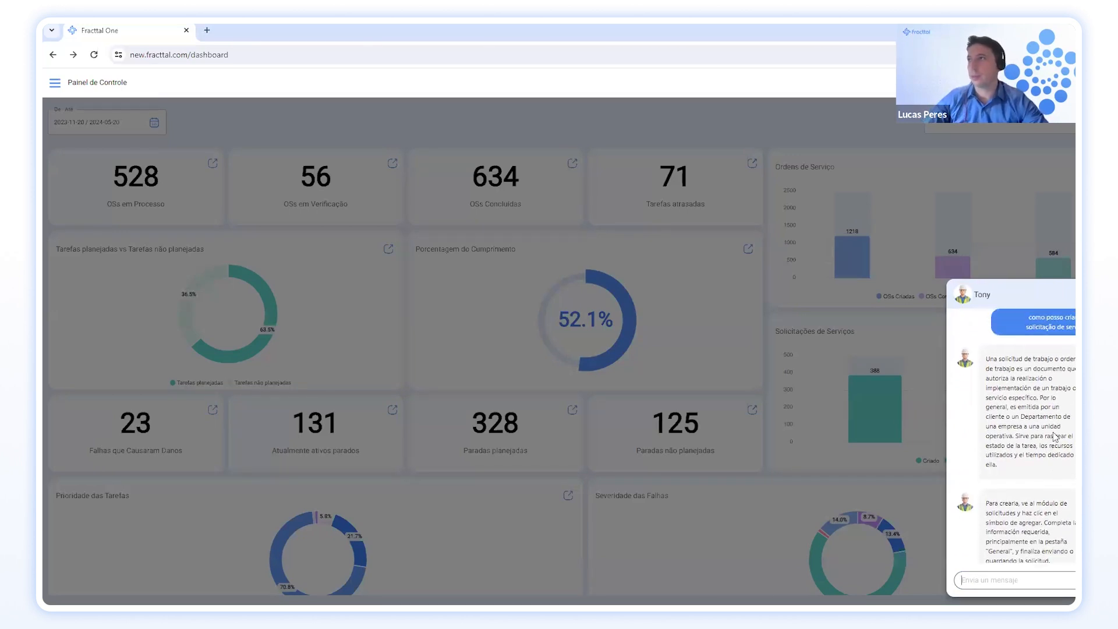
scroll(1036, 451, down, 3)
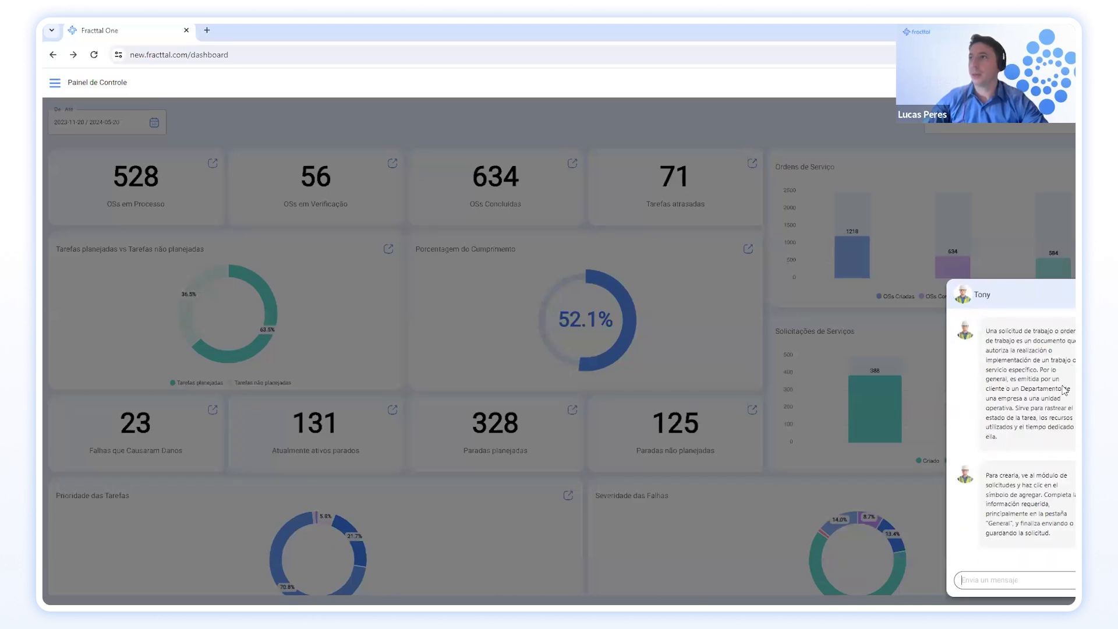
scroll(1064, 387, up, 3)
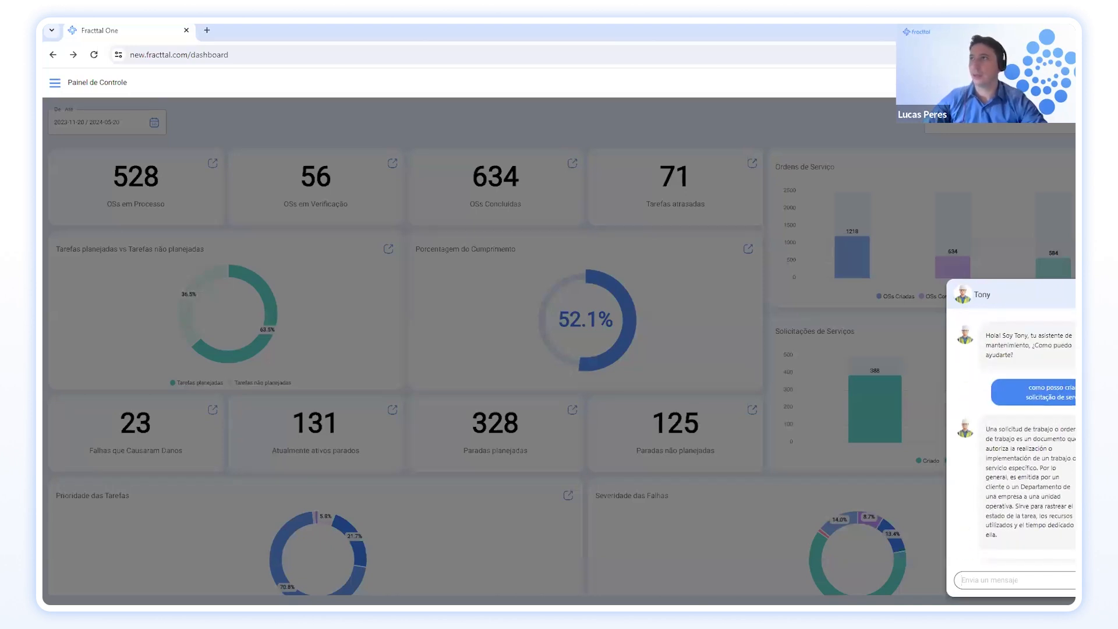
click(962, 274)
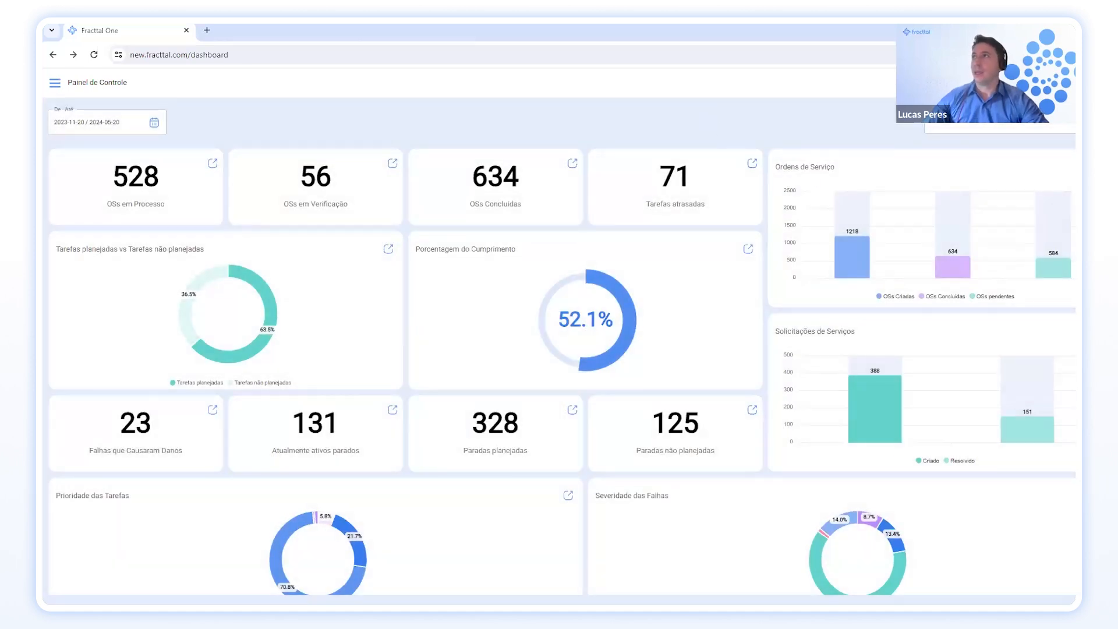
Show the + quick-add record options, then dismiss them.
click(963, 83)
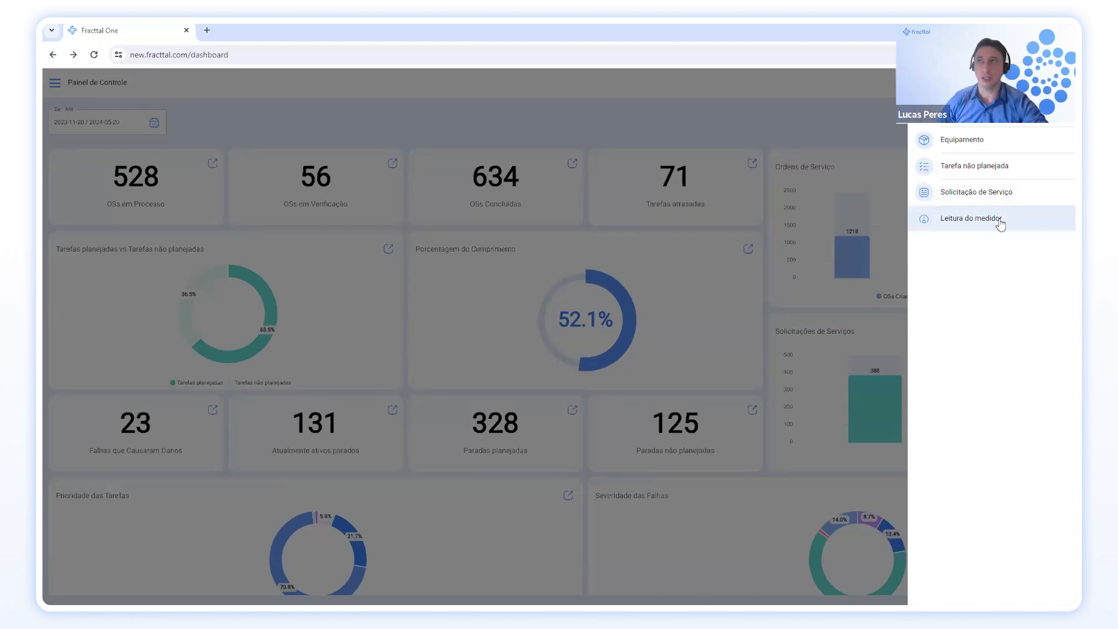
click(860, 102)
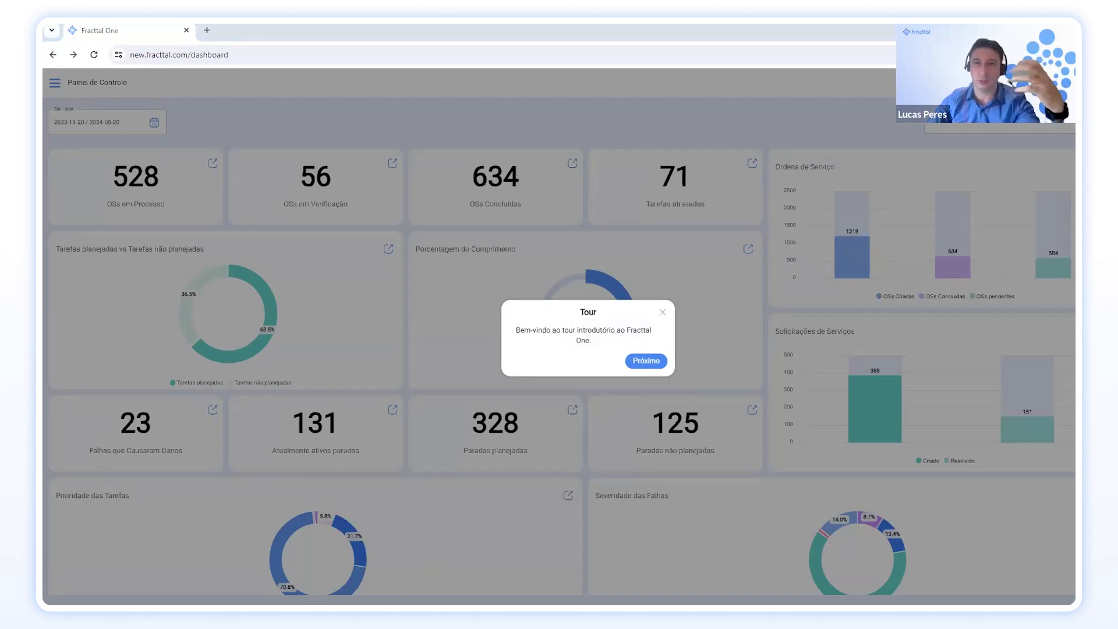
Step through every introductory tour popup with Próximo until the tour ends.
click(640, 367)
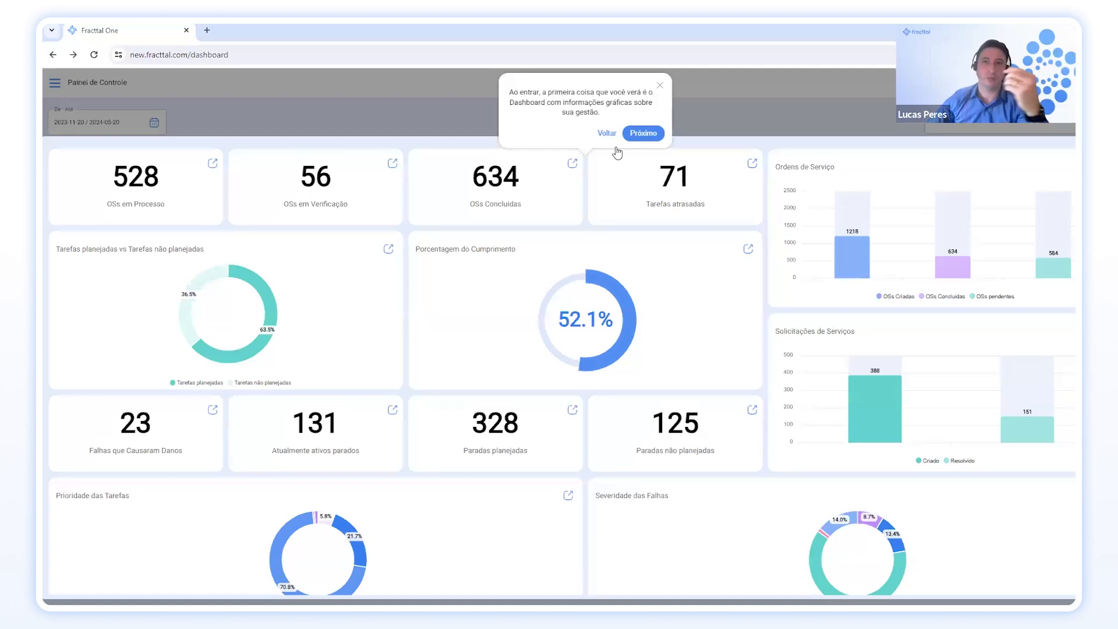
click(638, 135)
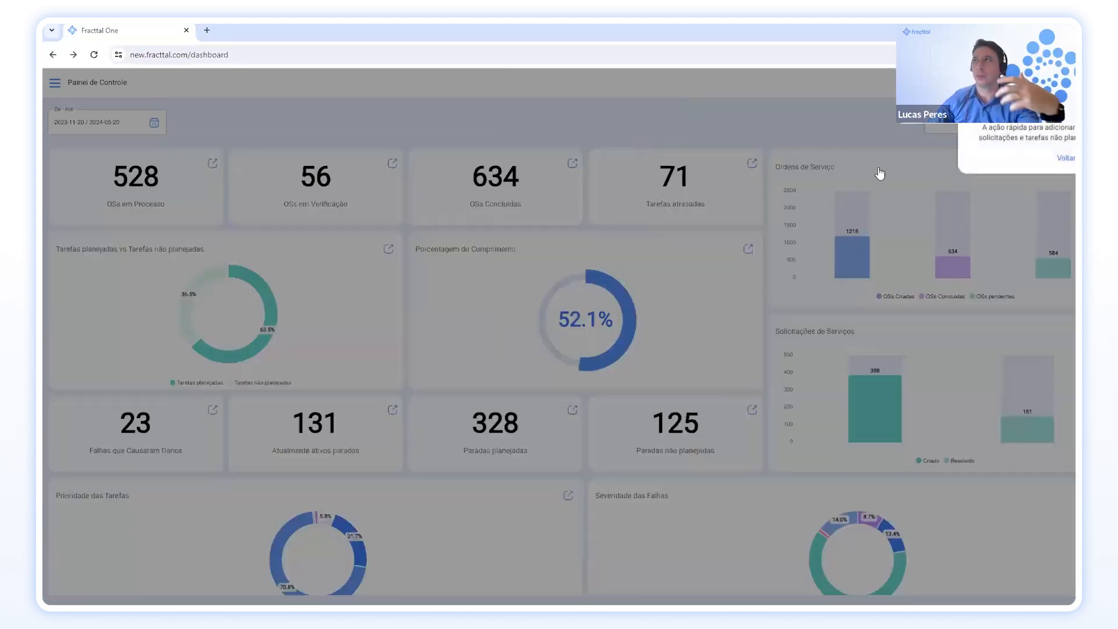
click(1100, 158)
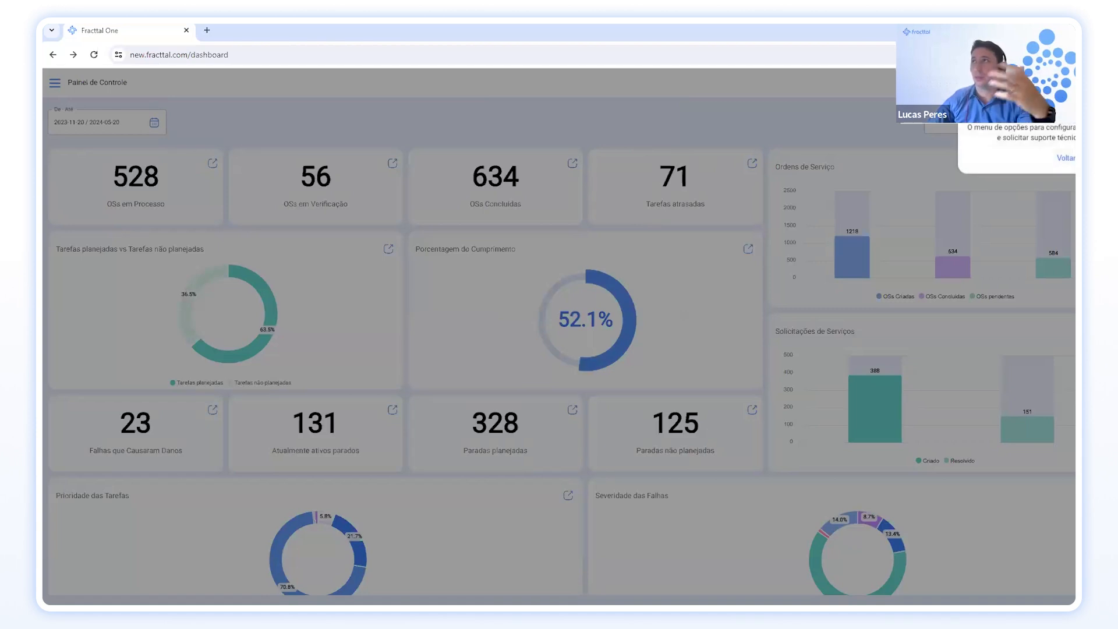
click(1100, 158)
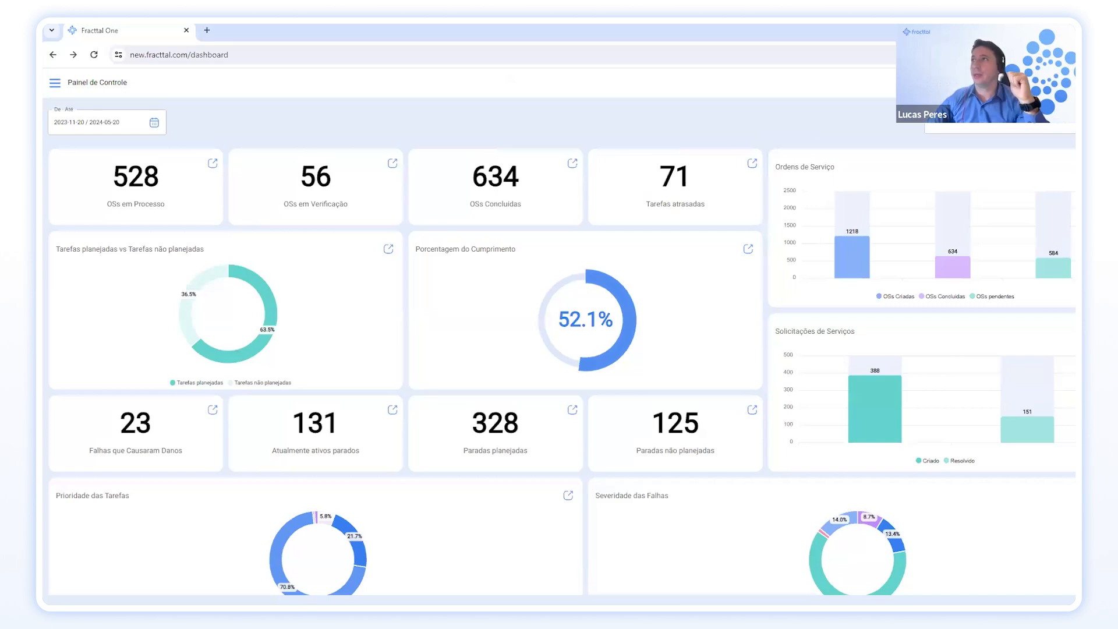
From the user profile menu, choose 'O que há de novo?' to view recent product updates.
click(1101, 83)
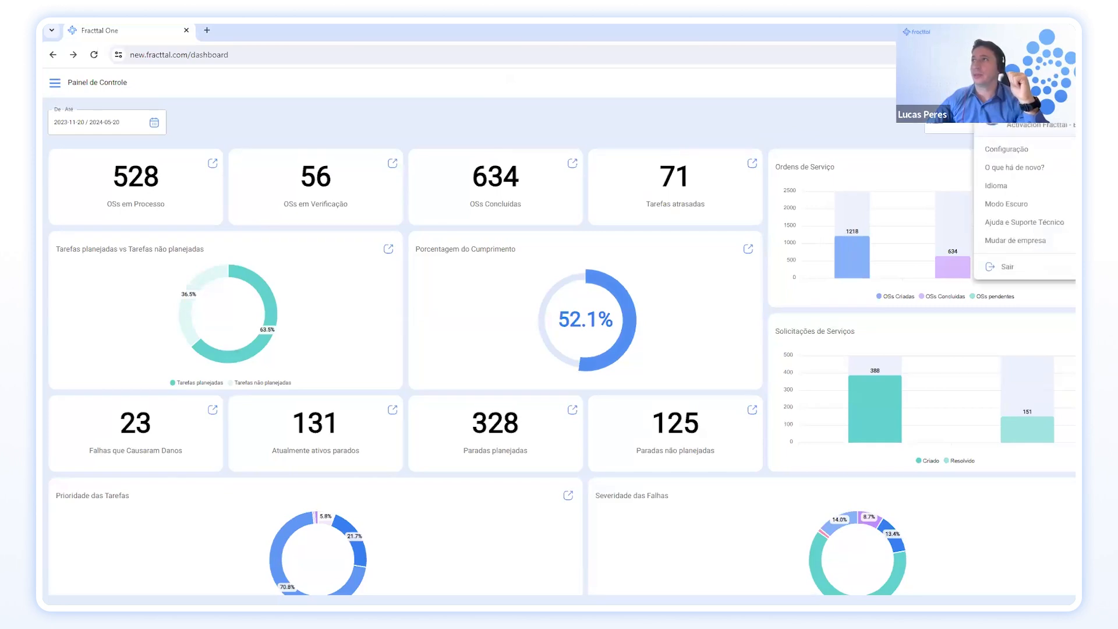
click(1070, 173)
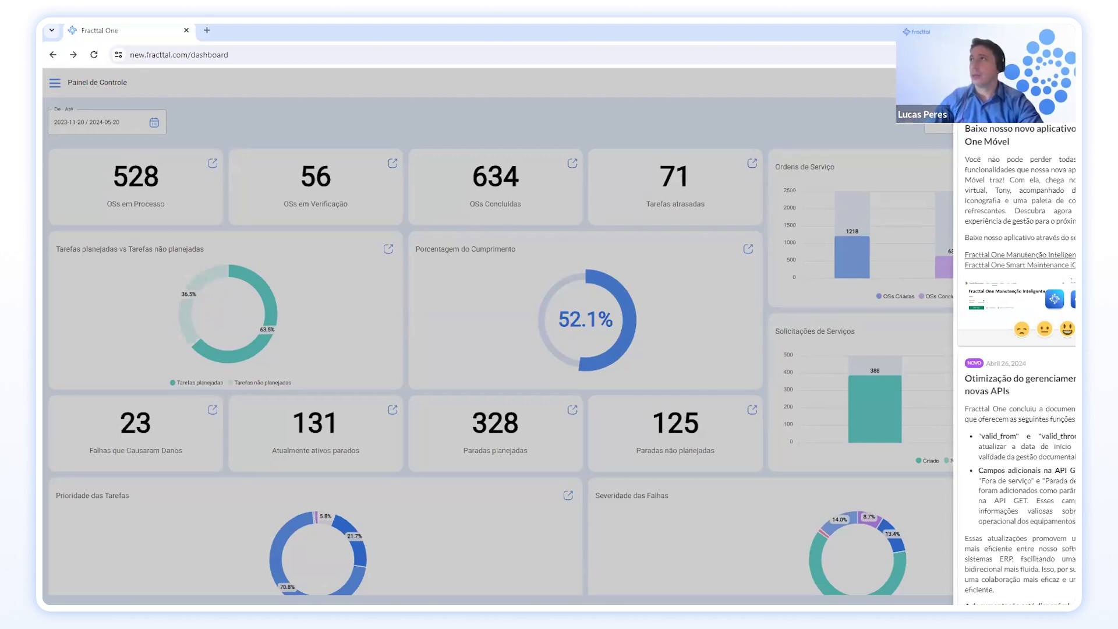
Close the What's new panel and reopen the user account menu.
click(1067, 143)
click(1067, 144)
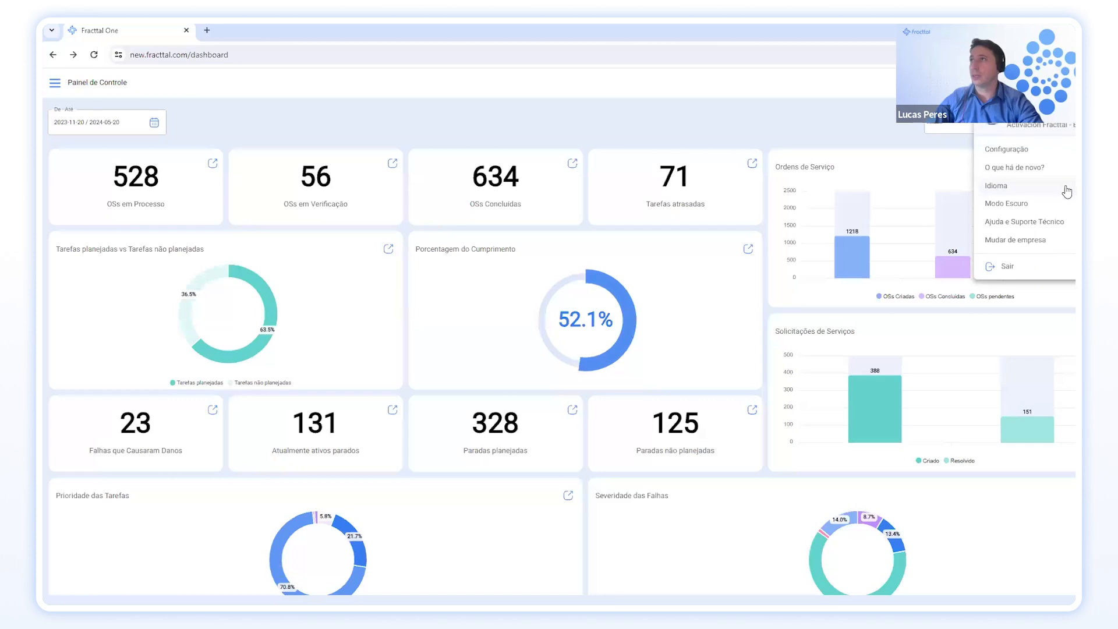
Review the Idioma list keeping Português (BR), then turn on Modo Escuro.
click(997, 185)
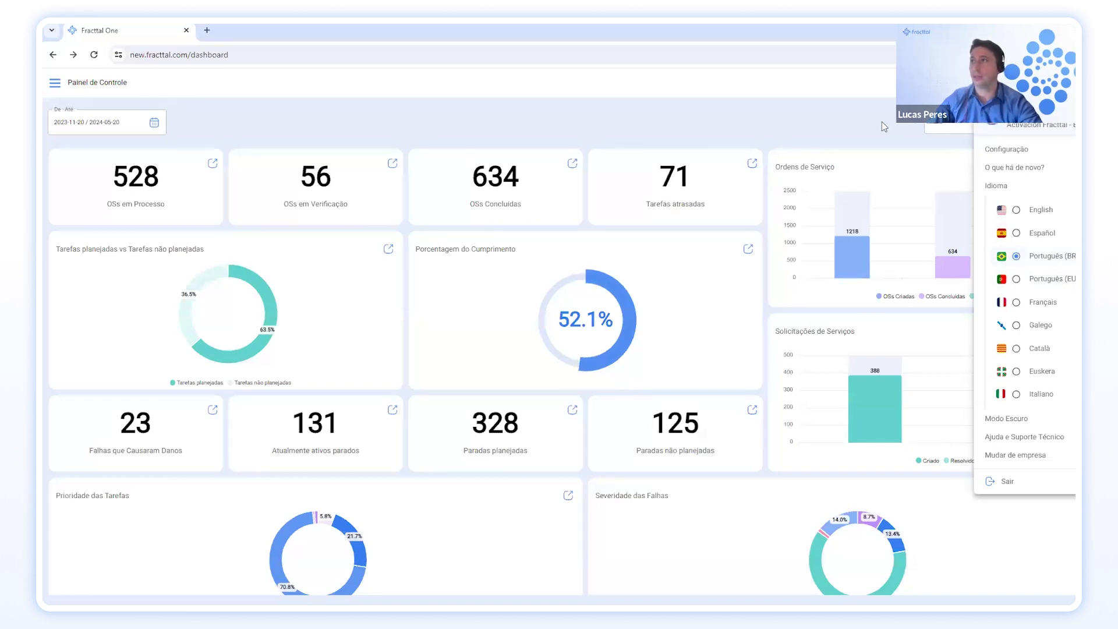
click(995, 185)
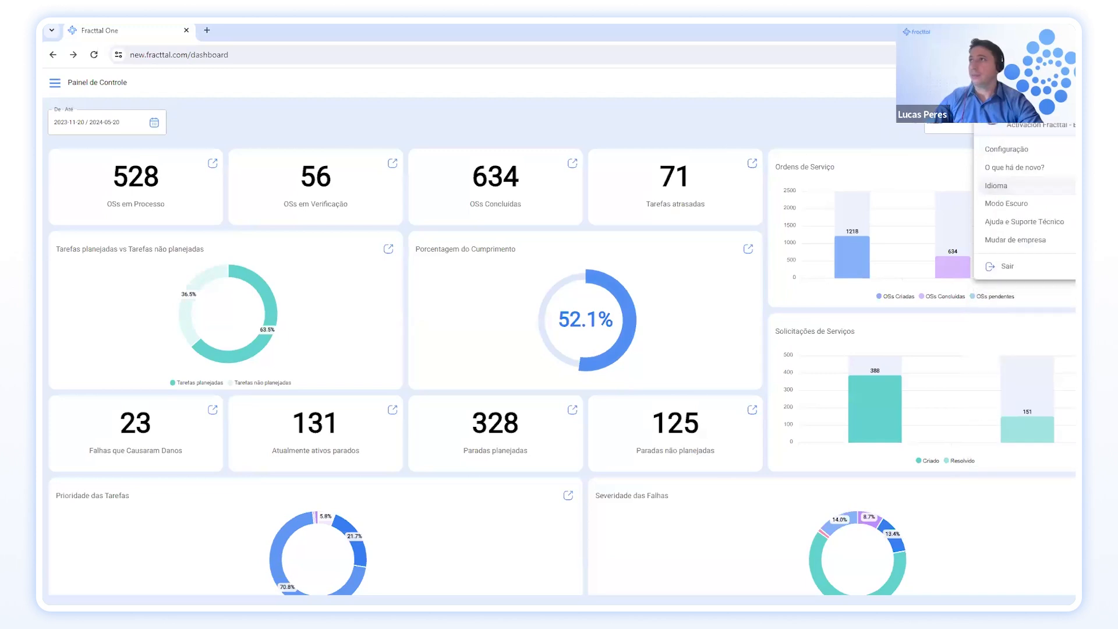
click(1006, 203)
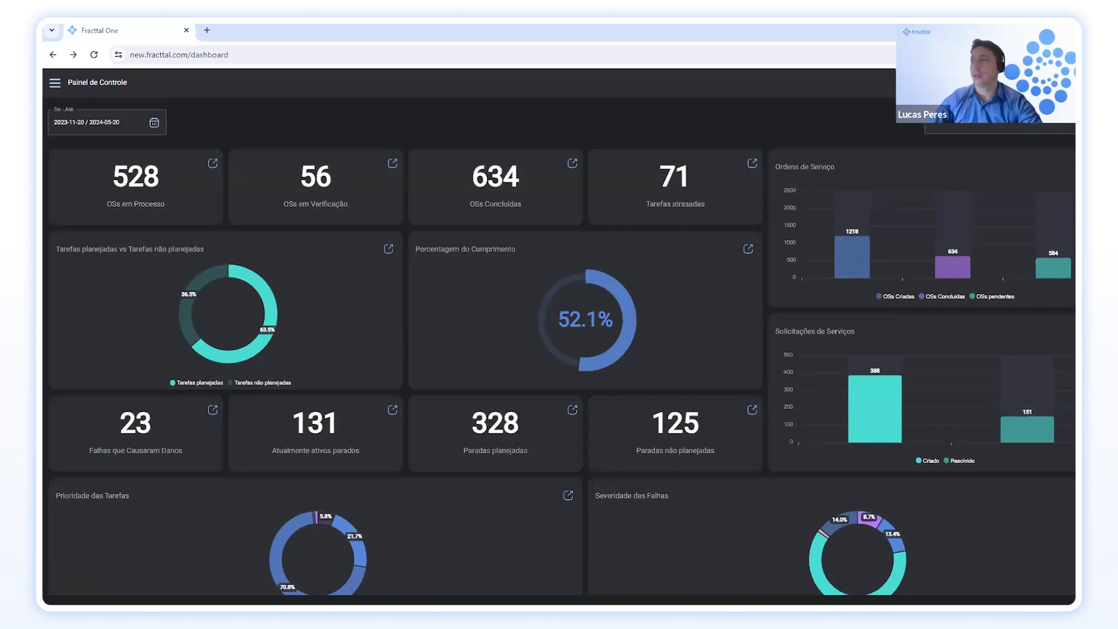
Turn Modo Escuro off from the account menu to restore the light theme.
click(1066, 83)
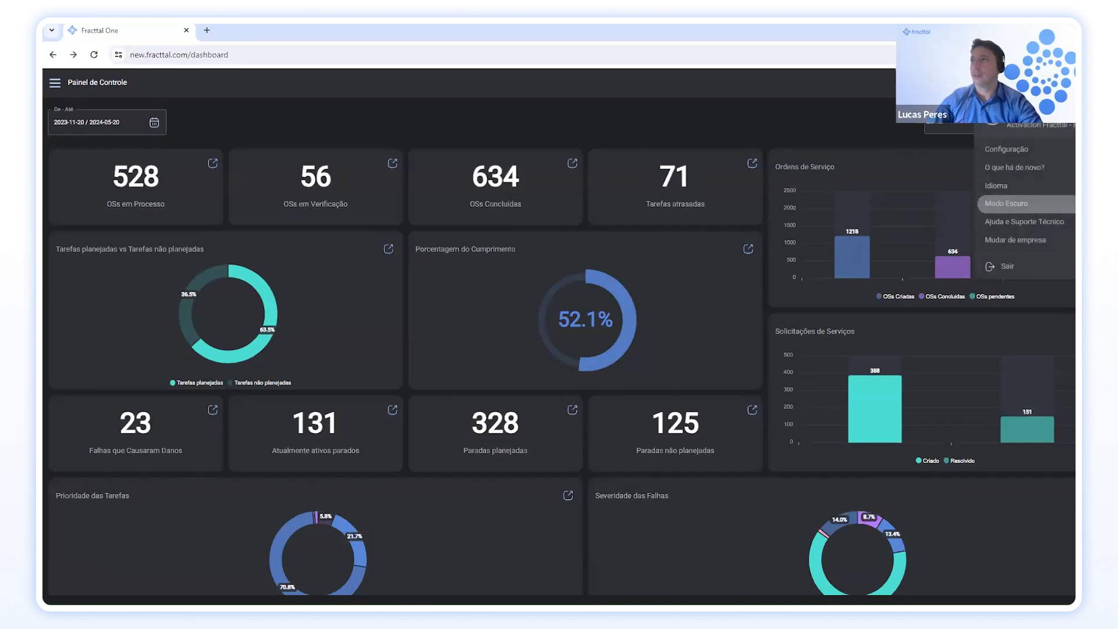
click(1006, 203)
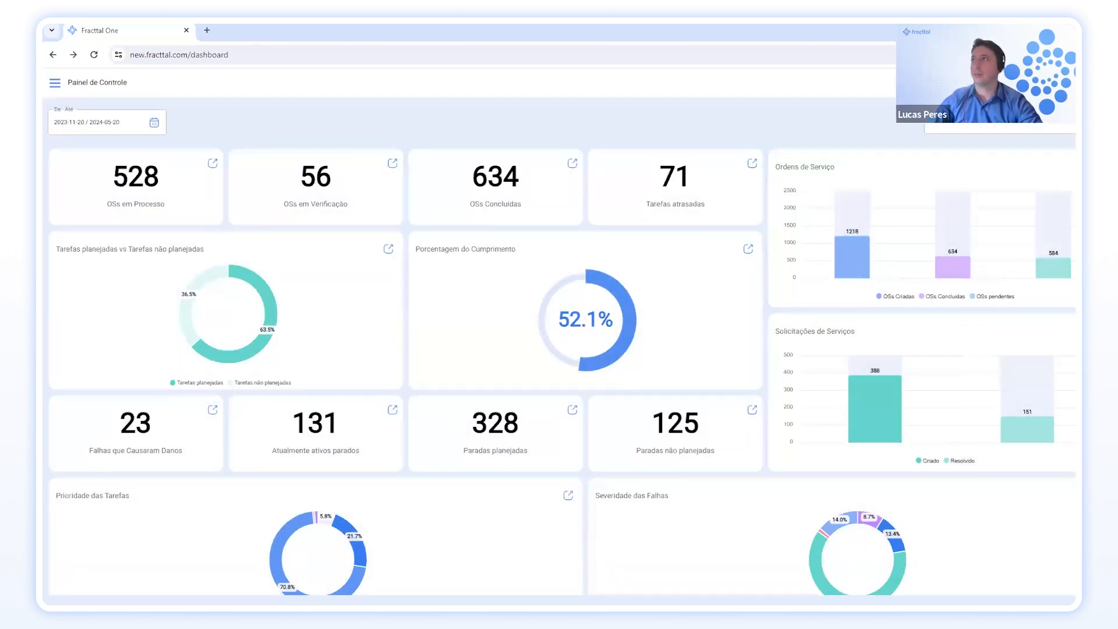
click(1067, 83)
Expand Ajuda e Suporte Técnico in the account menu to reveal Portal de ajuda and Sugestões.
click(1024, 221)
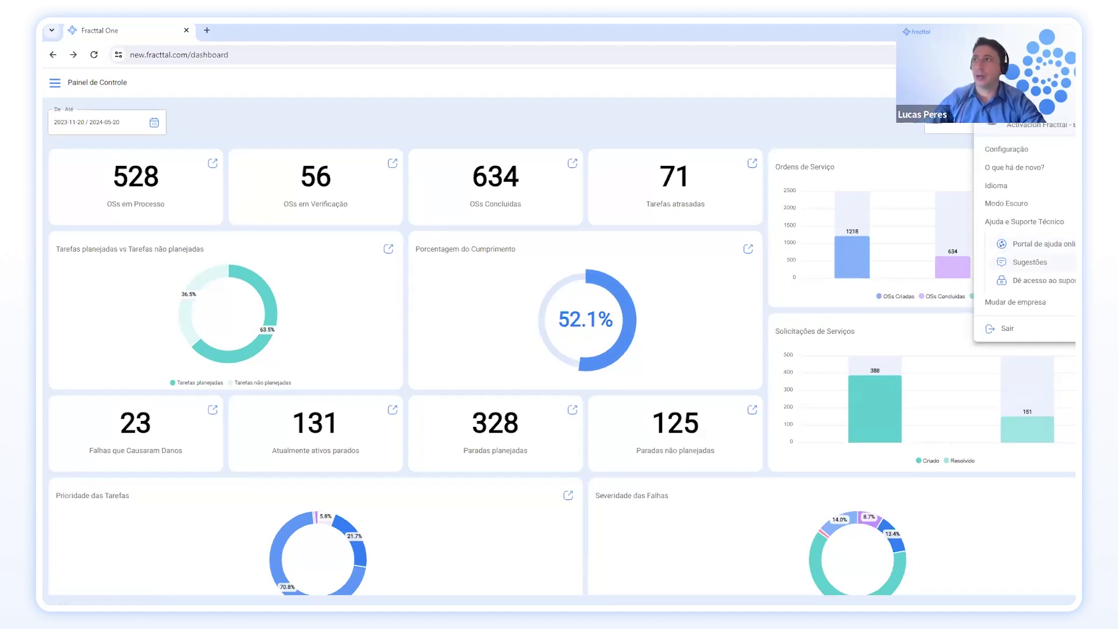
Open the Sugestões portal from the help and support submenu.
click(1030, 262)
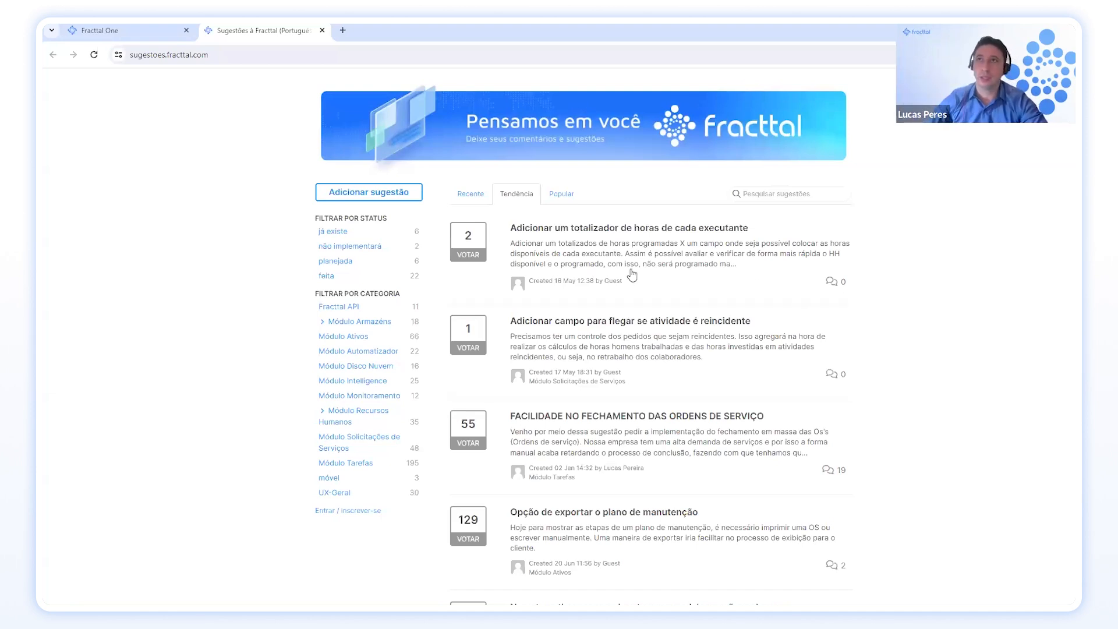
Browse the Tendência suggestions list, then return to the Fracttal One dashboard tab.
scroll(633, 285, down, 2)
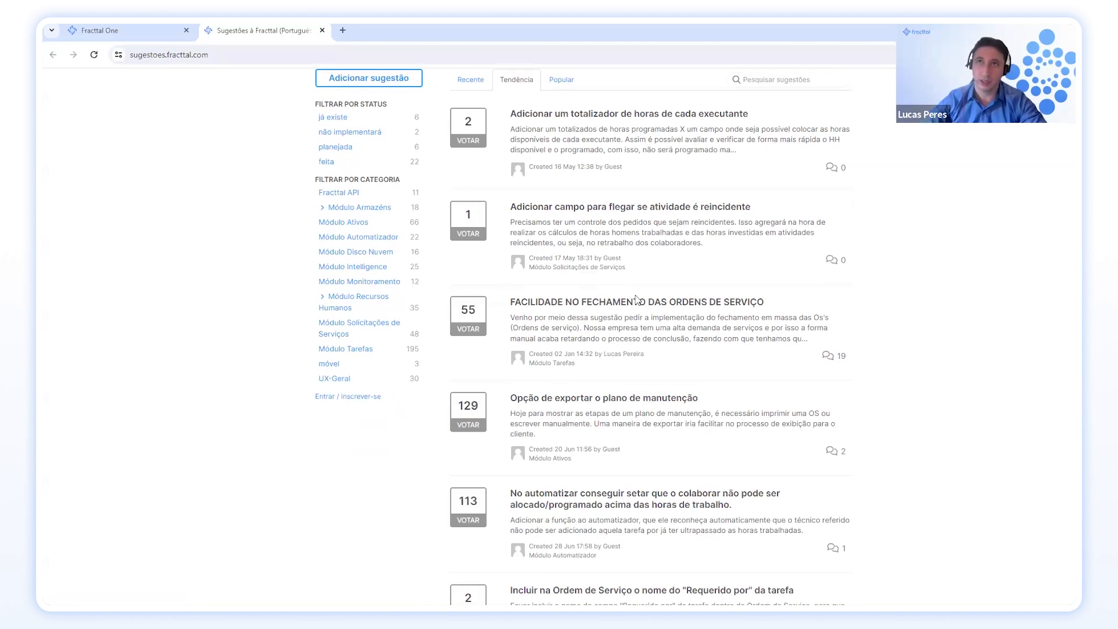
scroll(933, 344, down, 1)
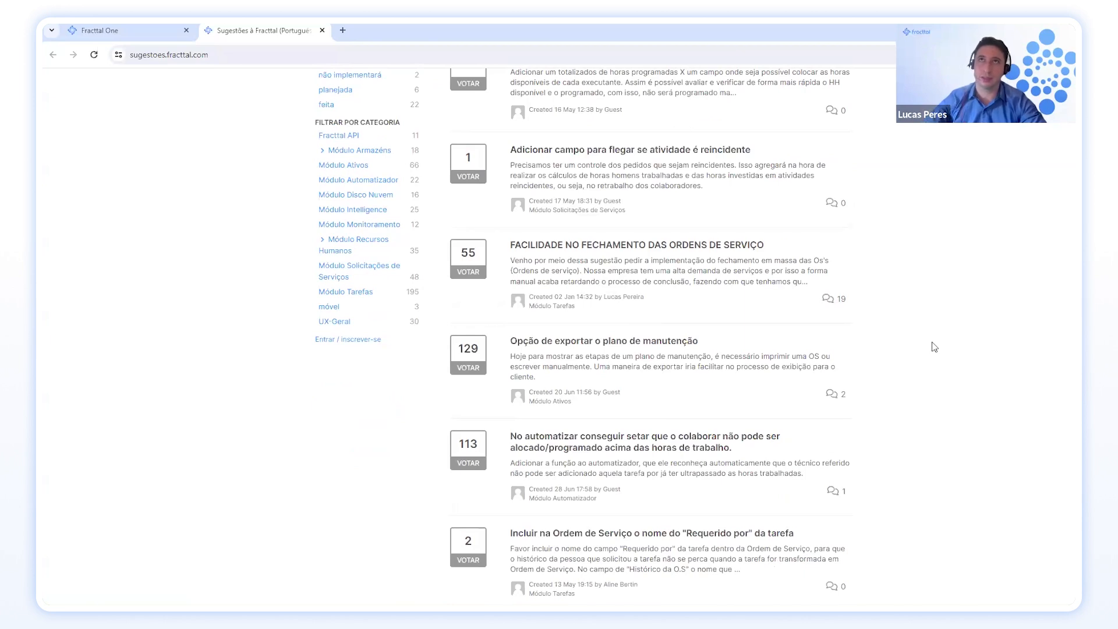
scroll(746, 327, up, 3)
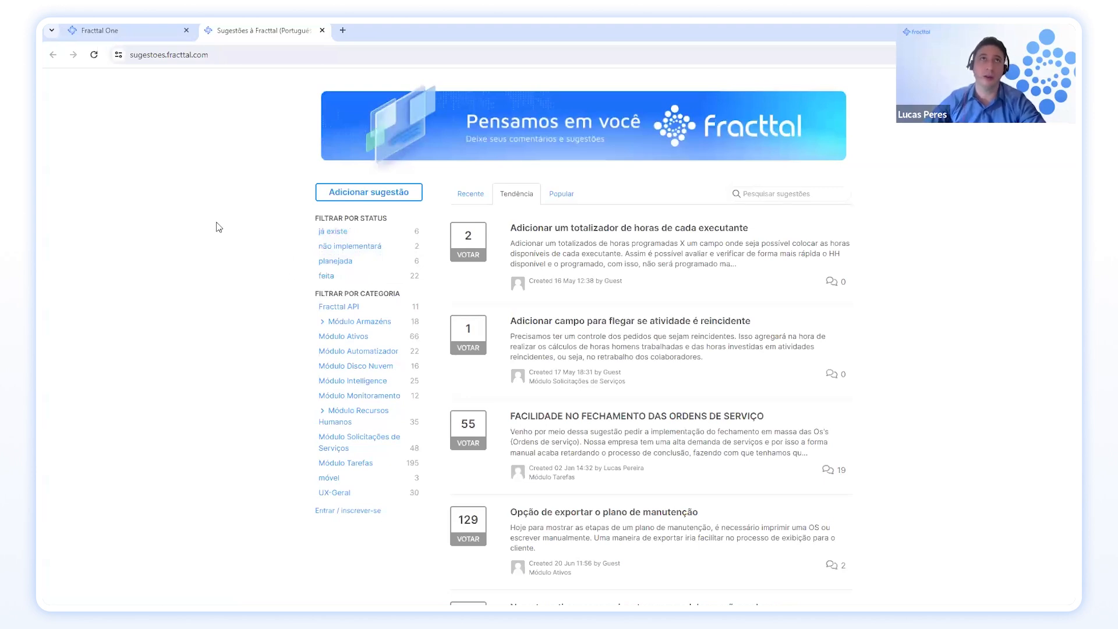
click(172, 35)
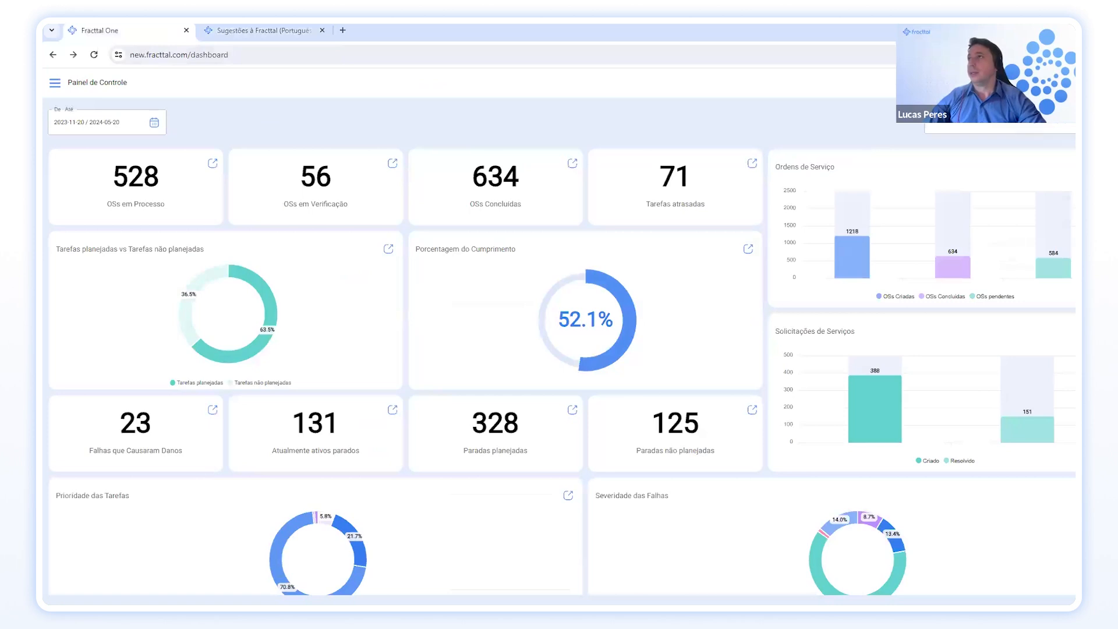
Open the account menu from the user avatar at the top right of the dashboard.
click(1069, 83)
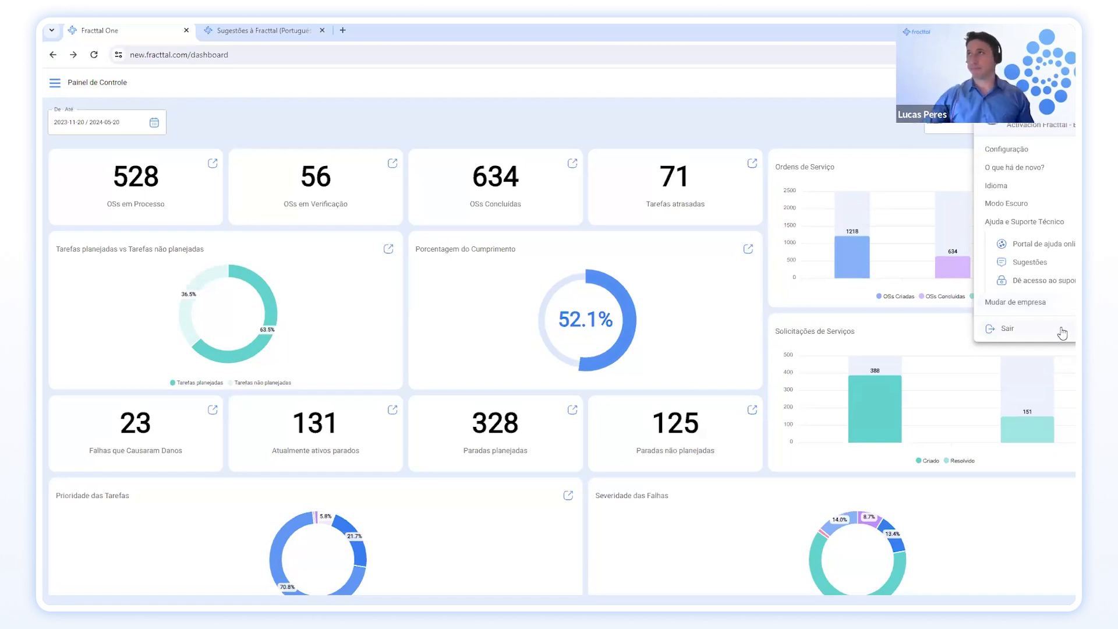
click(858, 117)
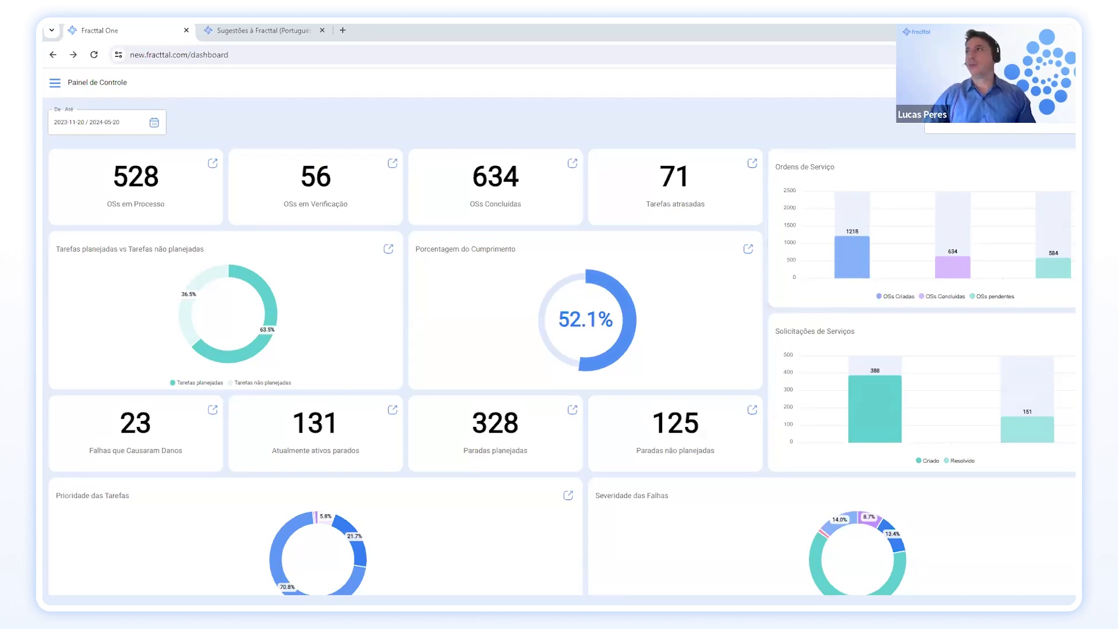
click(1061, 83)
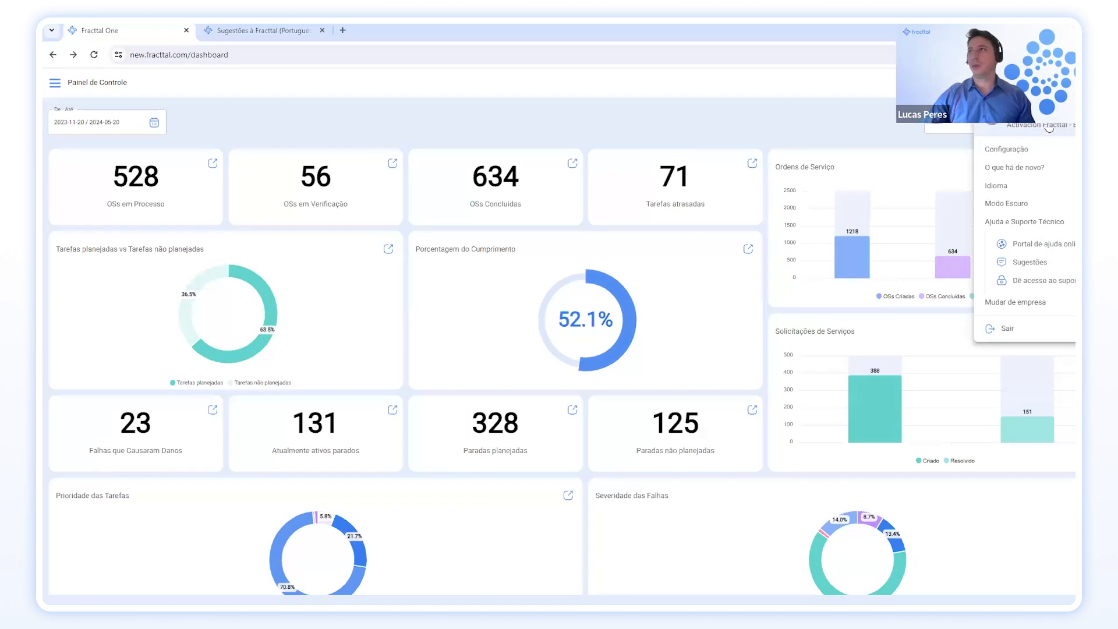
Look over the signed-in user's profile form, then go back to the dashboard.
click(1006, 203)
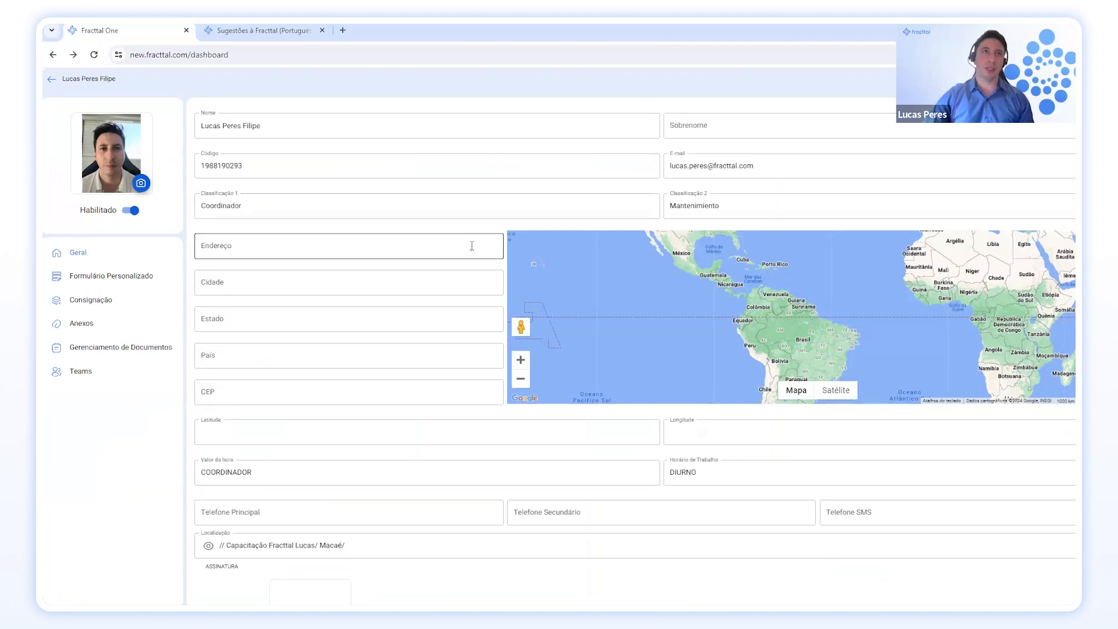
scroll(420, 238, down, 1)
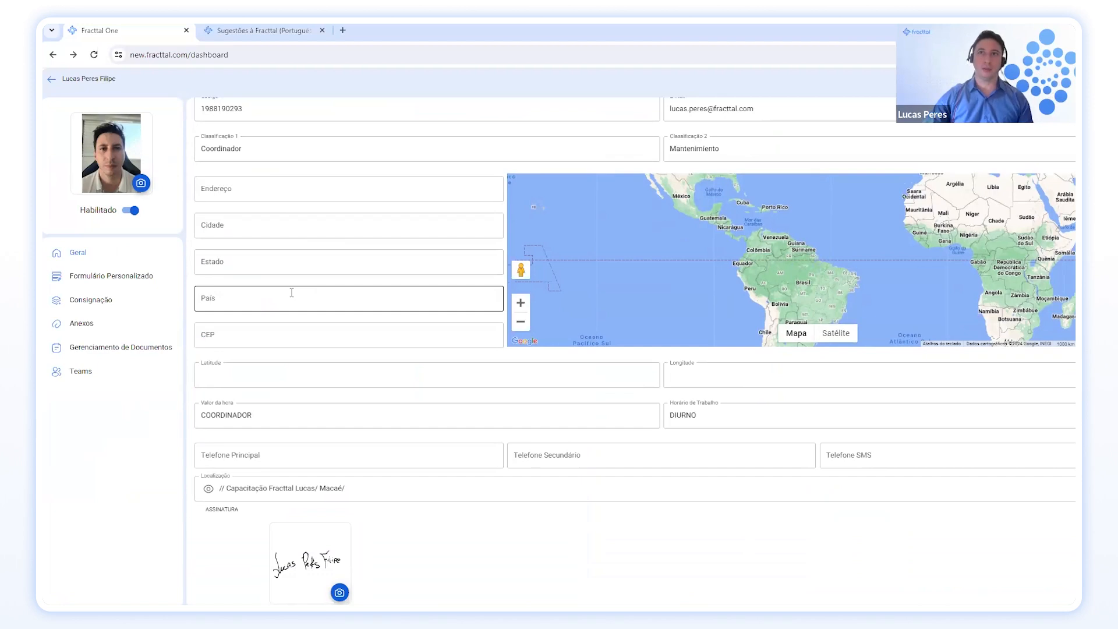
scroll(291, 292, down, 1)
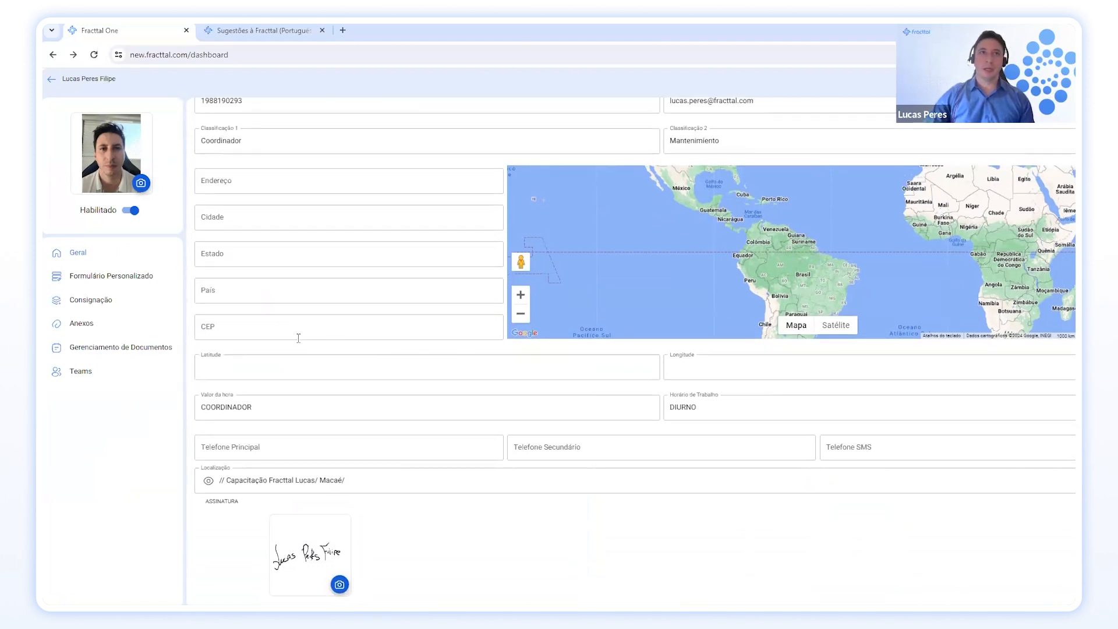
scroll(349, 251, up, 1)
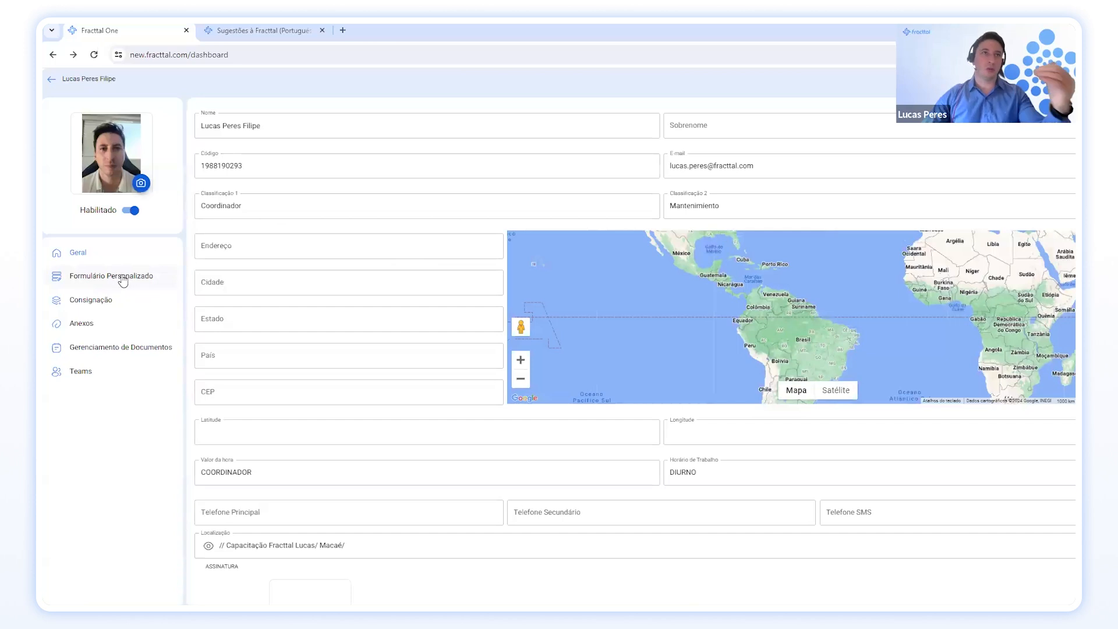
click(50, 81)
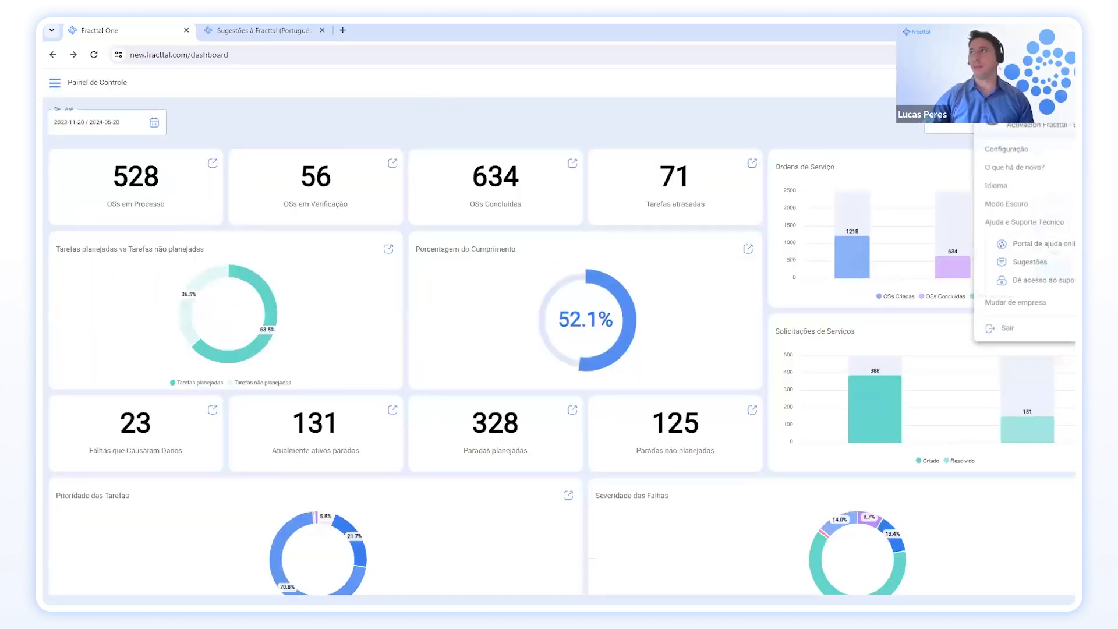
Open Configuração from the user menu to view the general company settings.
click(1016, 150)
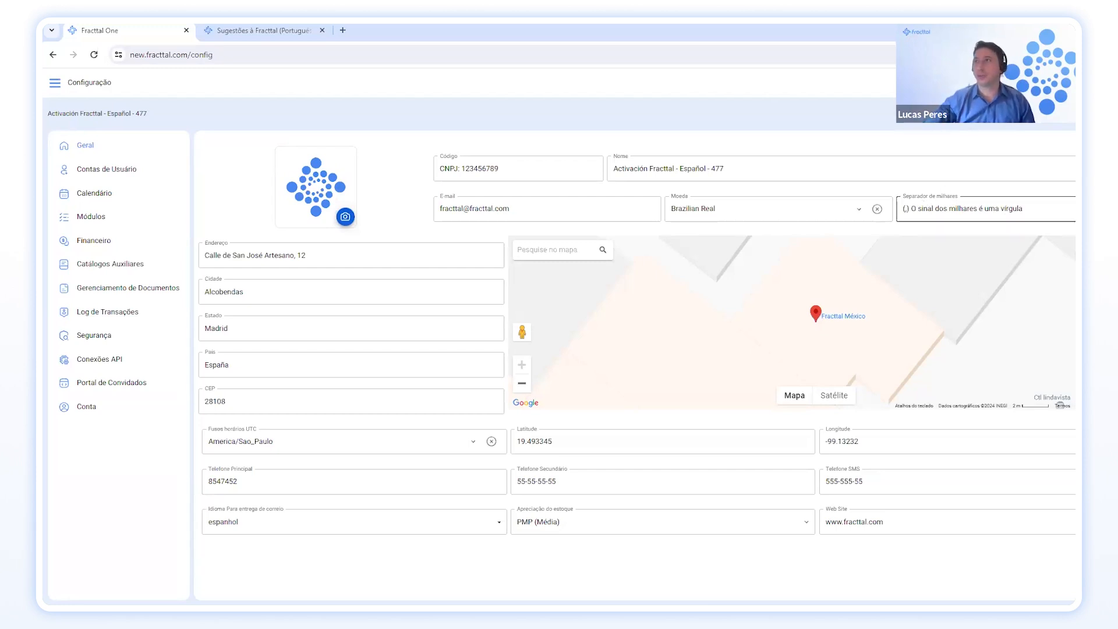
Check the thousands-separator choices unchanged, then set the e-mail delivery language to Português (Br).
click(1070, 210)
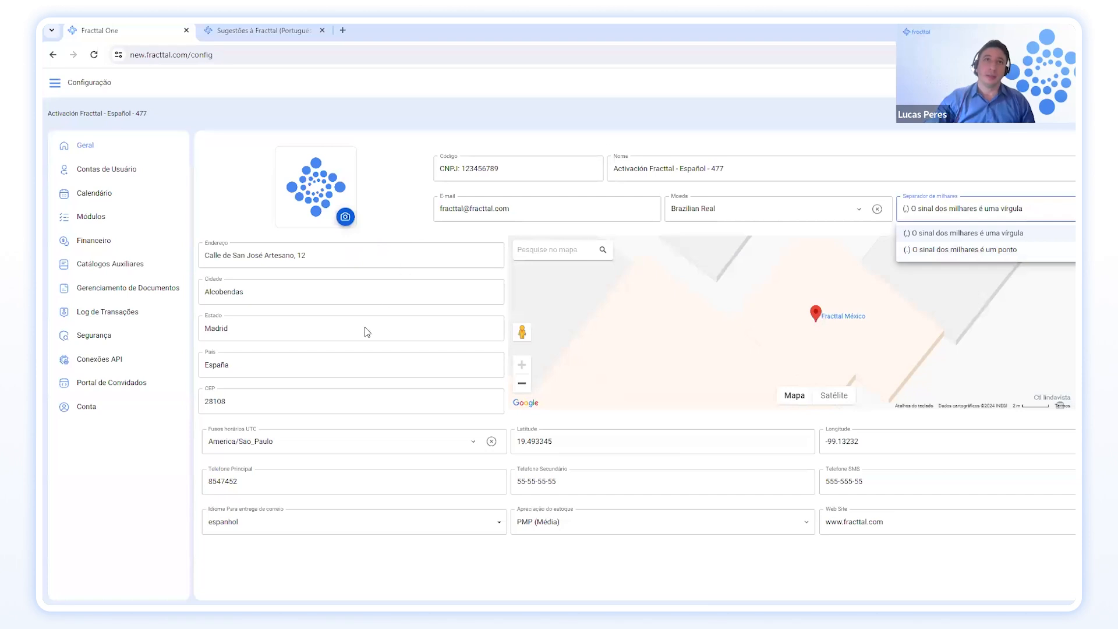
click(456, 345)
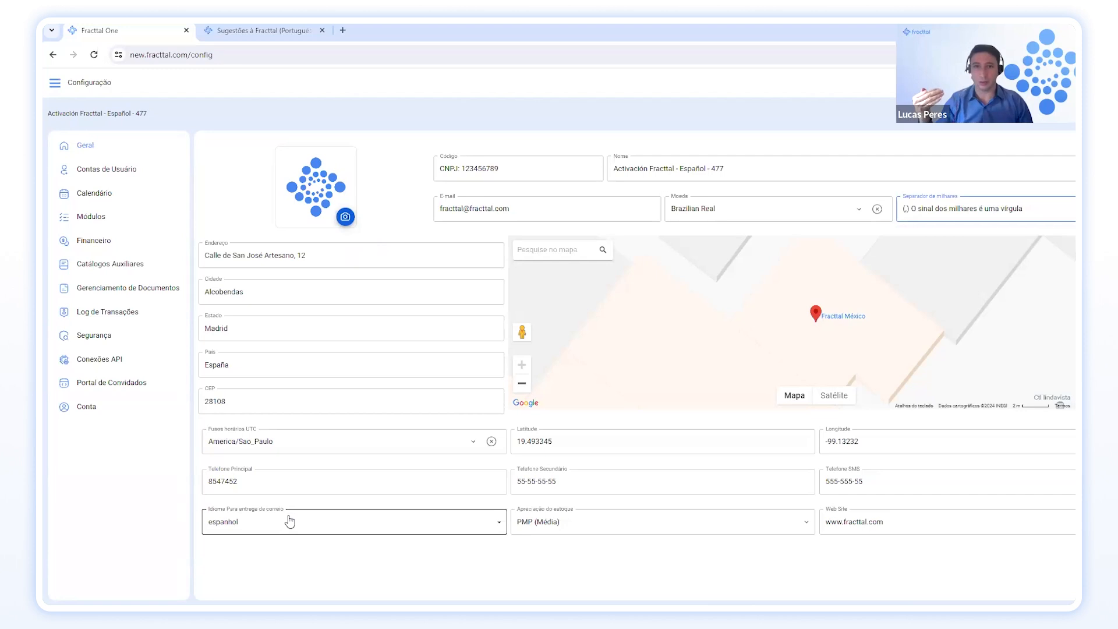
click(375, 521)
click(362, 571)
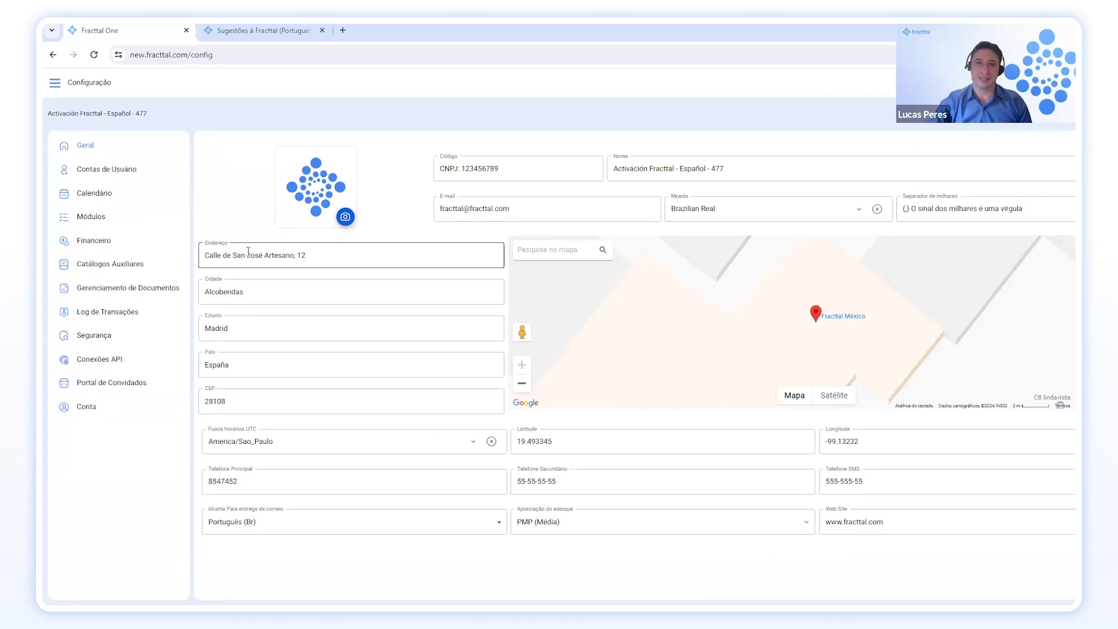
Go to Contas de Usuário, switch to PERMISSÕES, and start a new permission group.
click(133, 178)
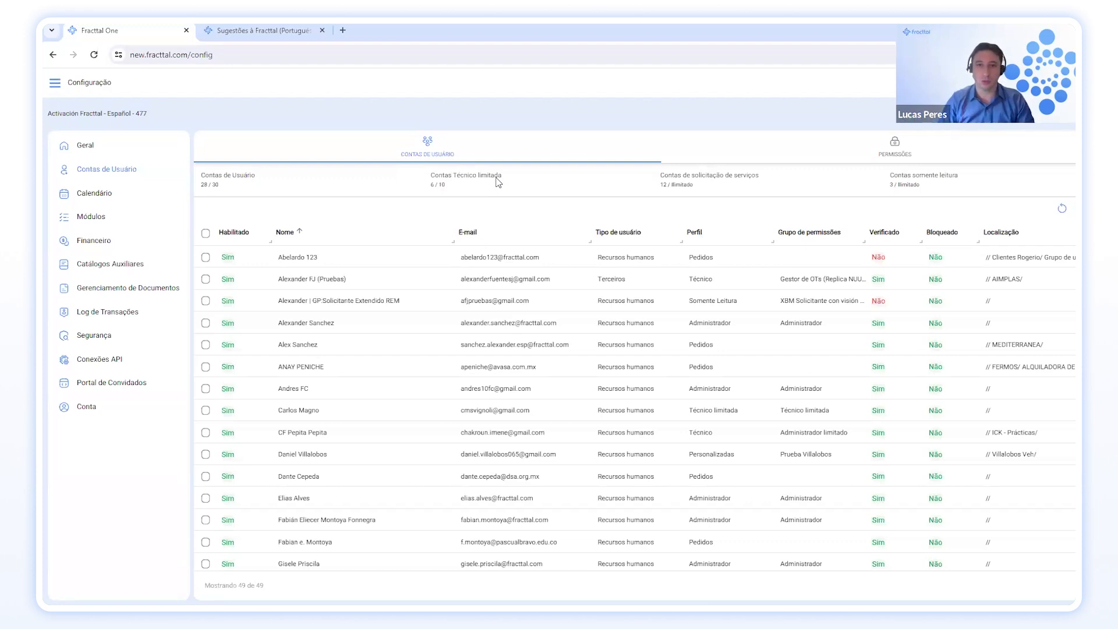
click(879, 146)
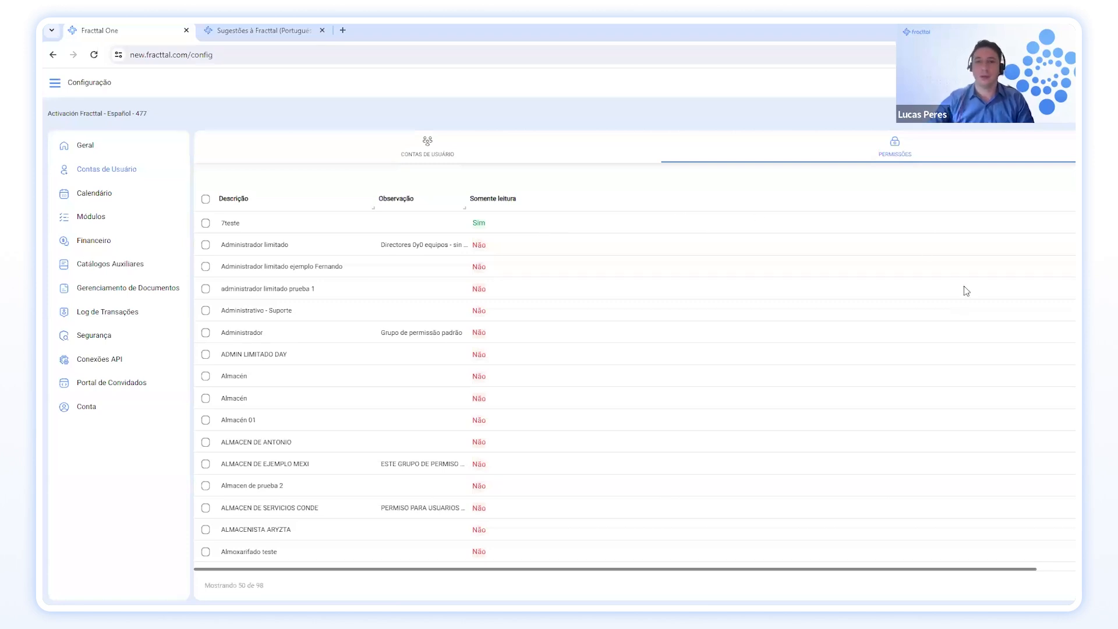
click(1075, 556)
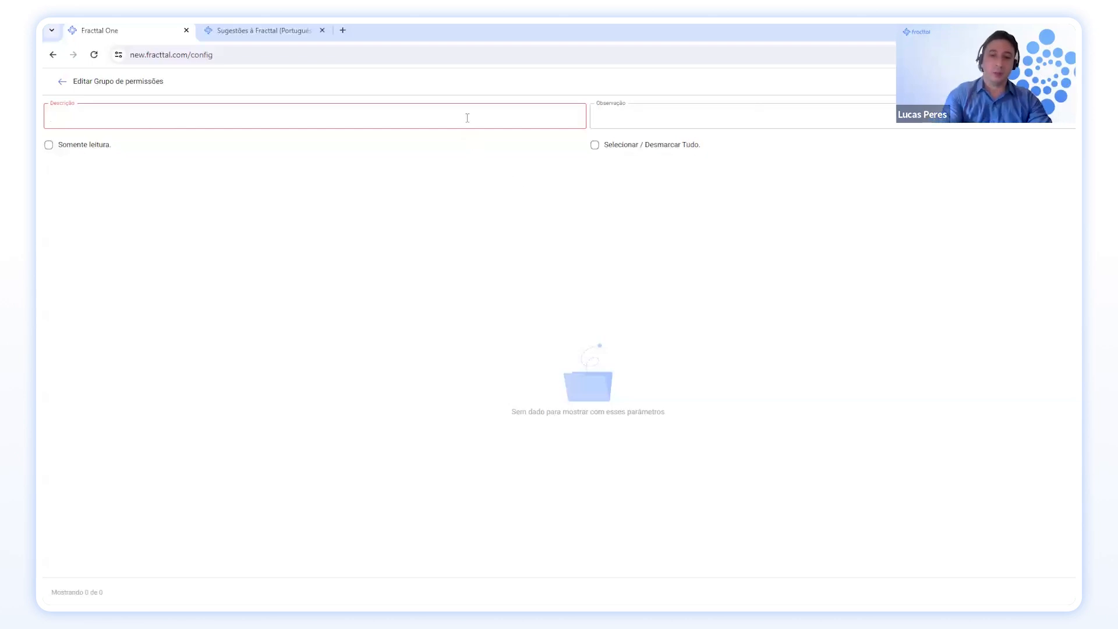
Enter description 'Almoxarife - FU' and observation 'FU', then save the group.
text(Almoxarife )
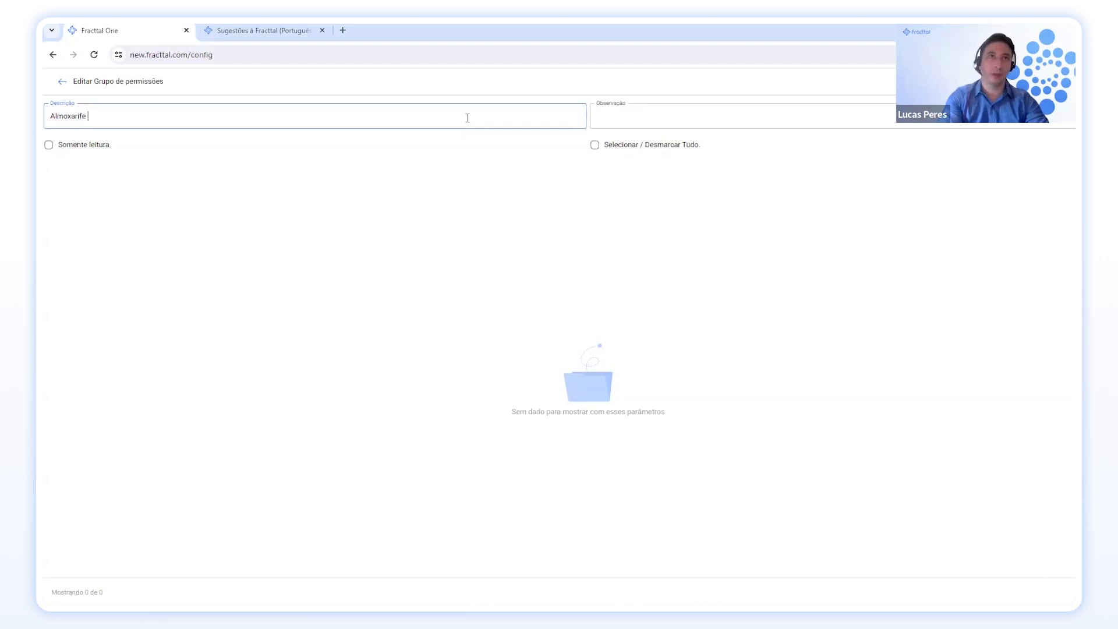
text(- )
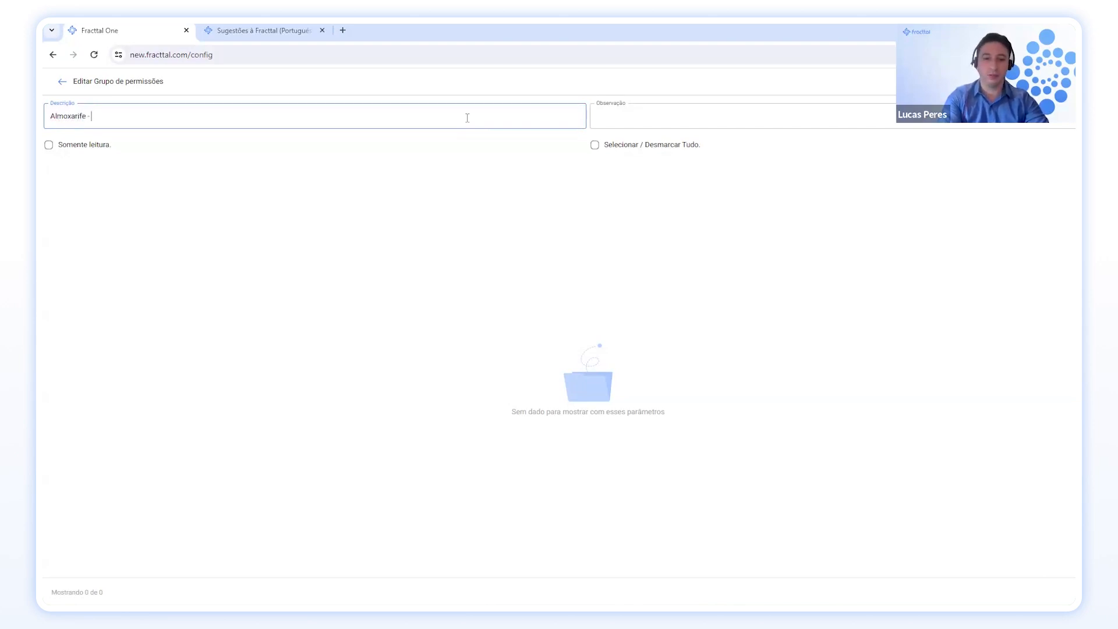
text(FU)
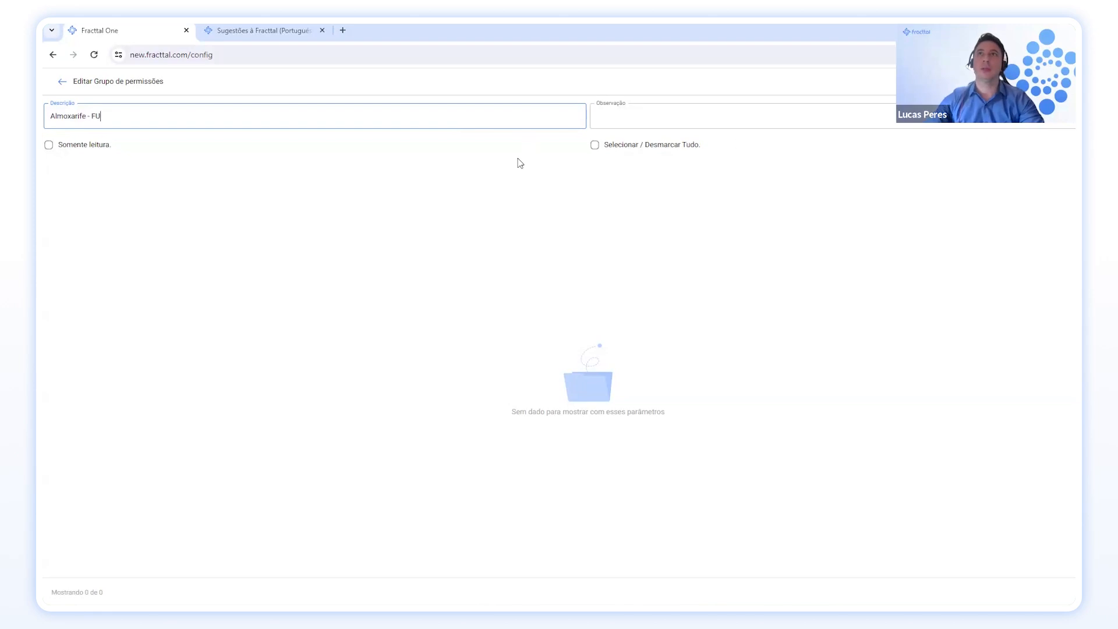
click(776, 120)
text(U)
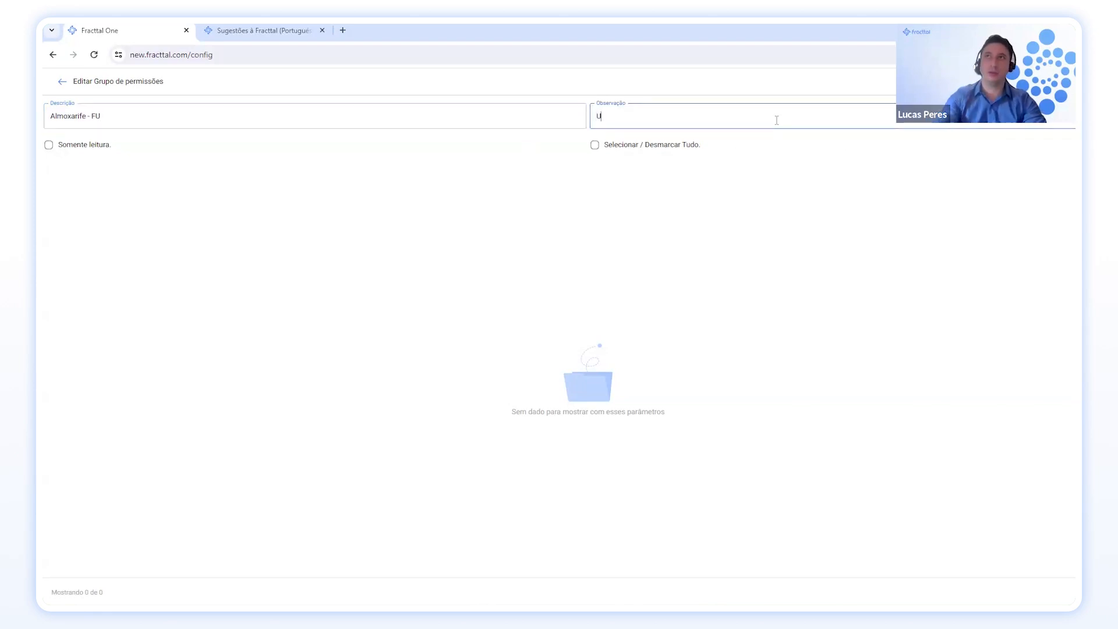
key(BackSpace)
text(FU)
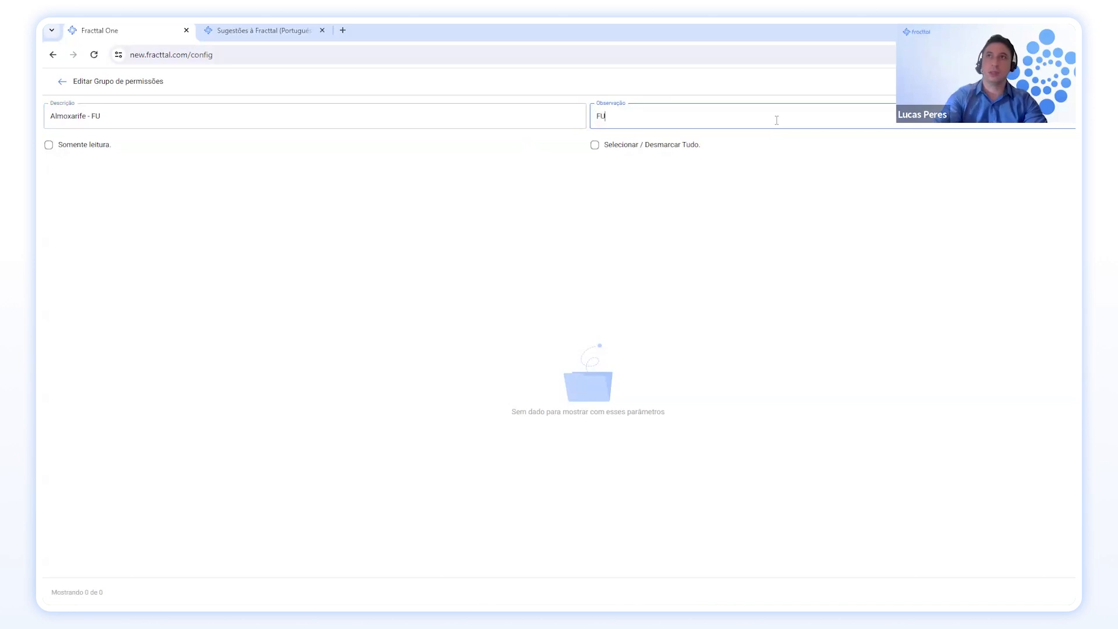
click(1059, 81)
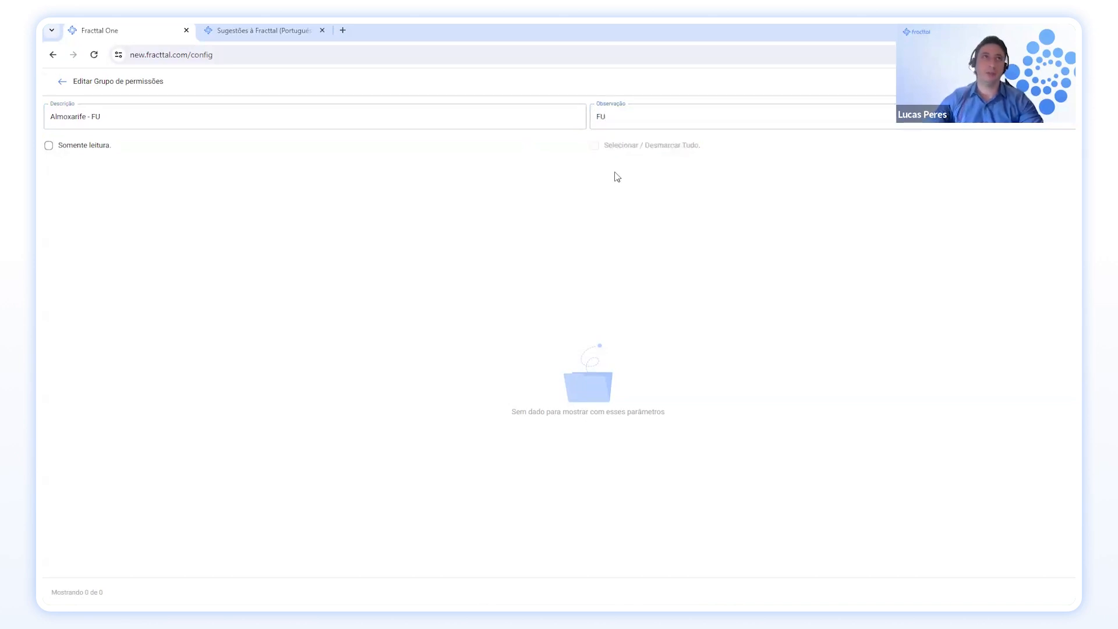
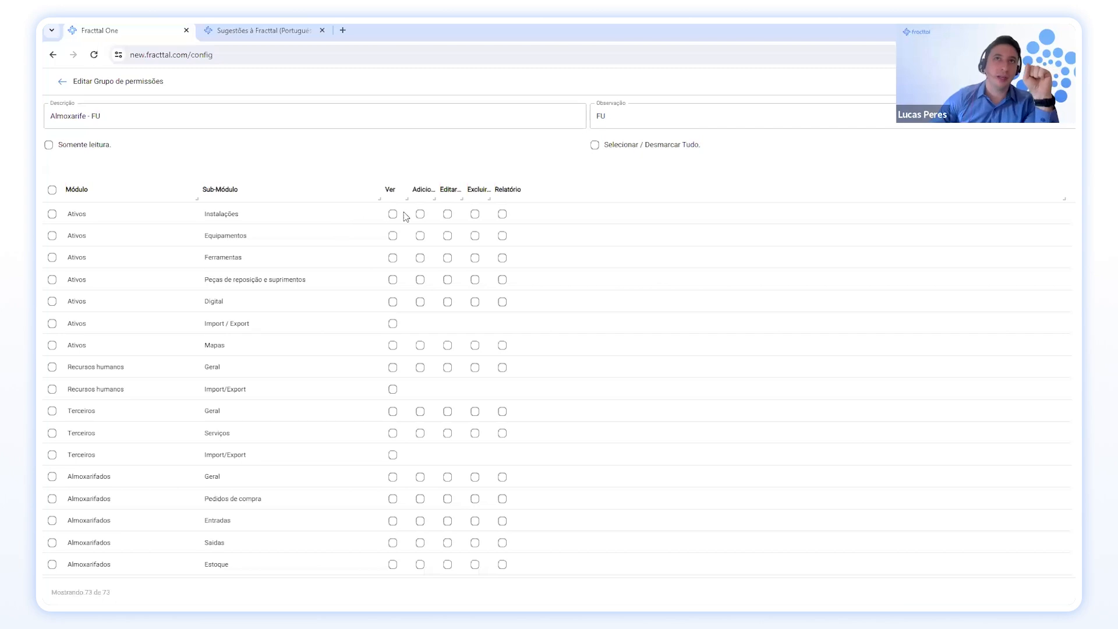
Grant Ver, Adicionar, Editar, Excluir and Relatório on Almoxarifados Geral.
scroll(104, 294, down, 1)
scroll(104, 294, down, 3)
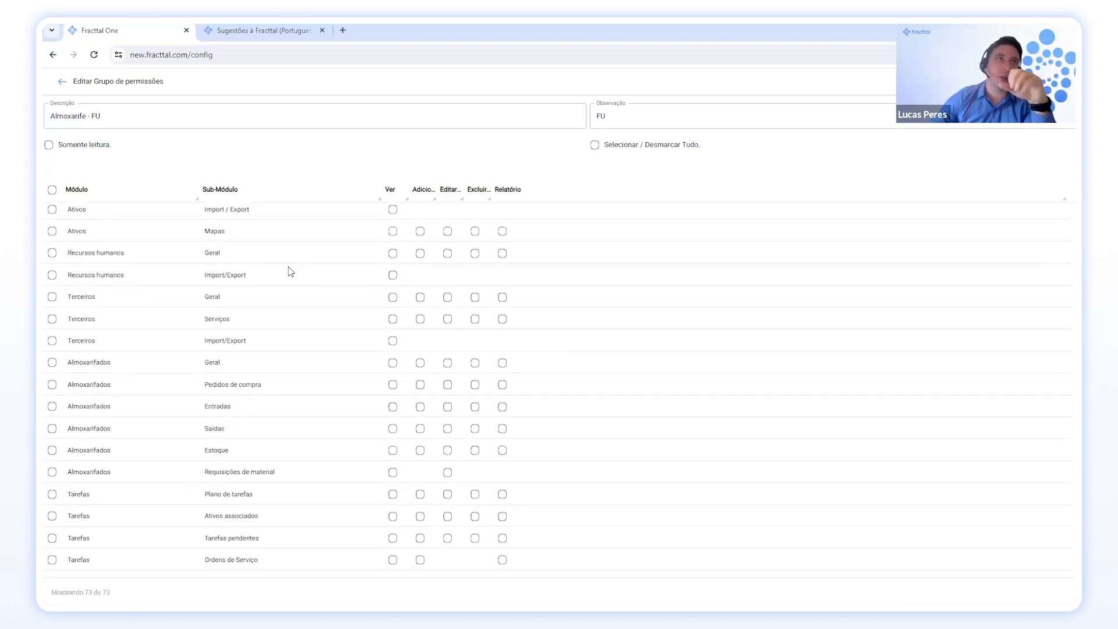
scroll(289, 271, down, 2)
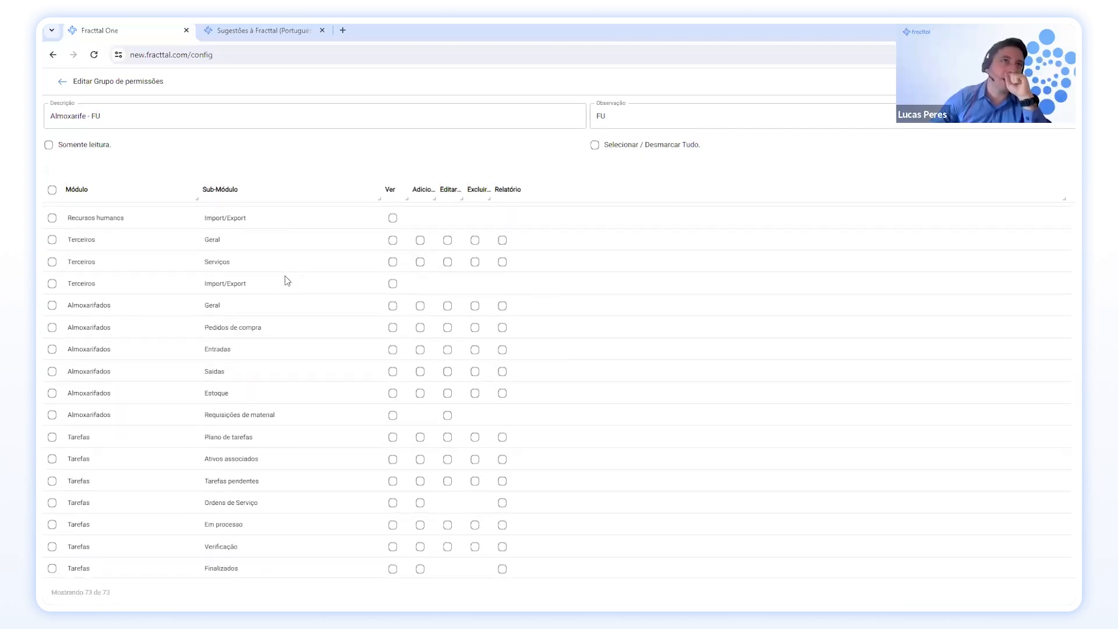
click(393, 308)
click(420, 307)
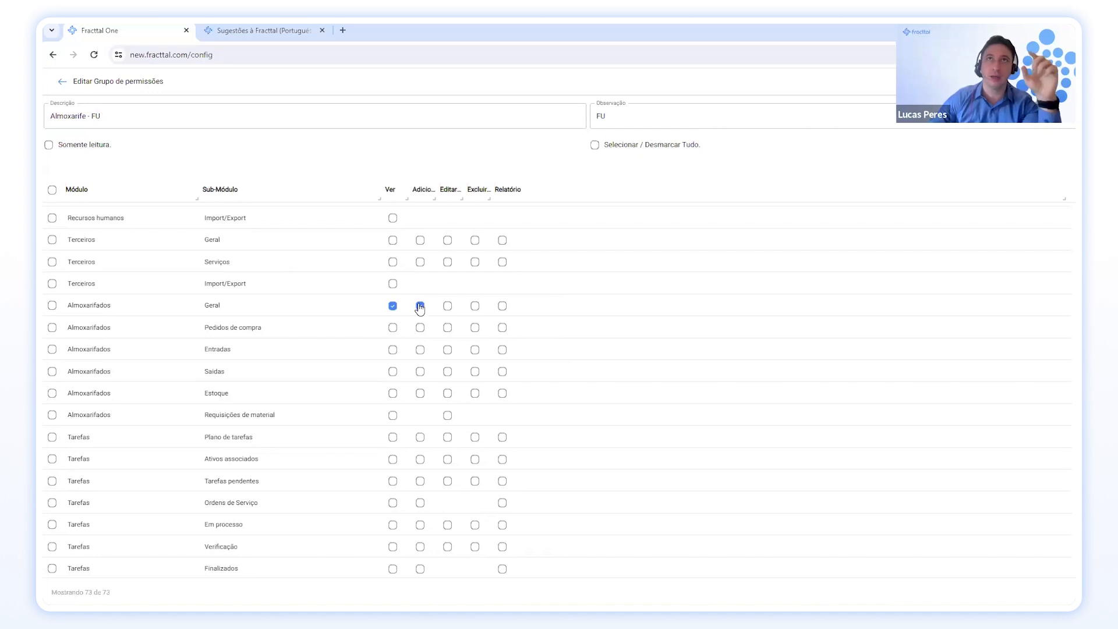
drag(436, 201, 546, 204)
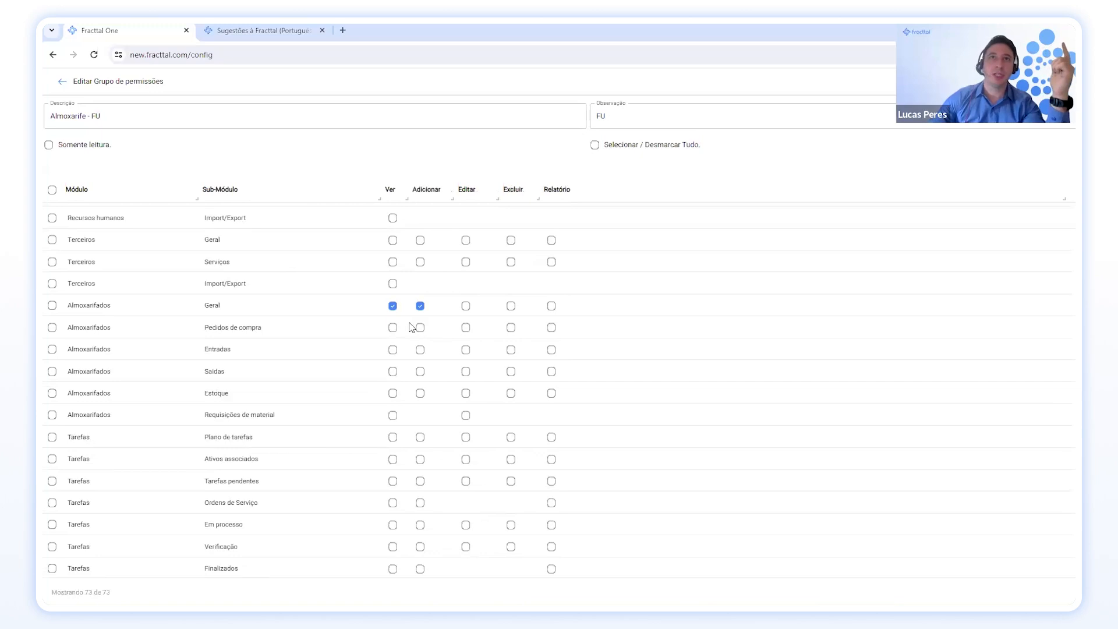
click(466, 306)
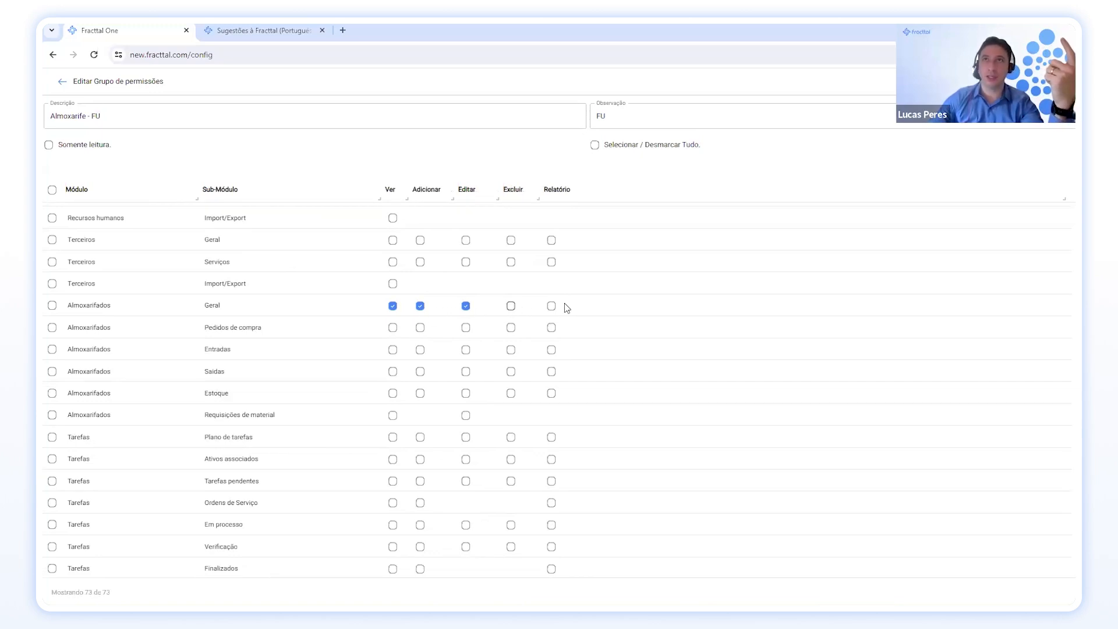
click(512, 307)
click(551, 306)
Grant all five permissions on Pedidos de compra and Entradas.
click(393, 327)
click(420, 328)
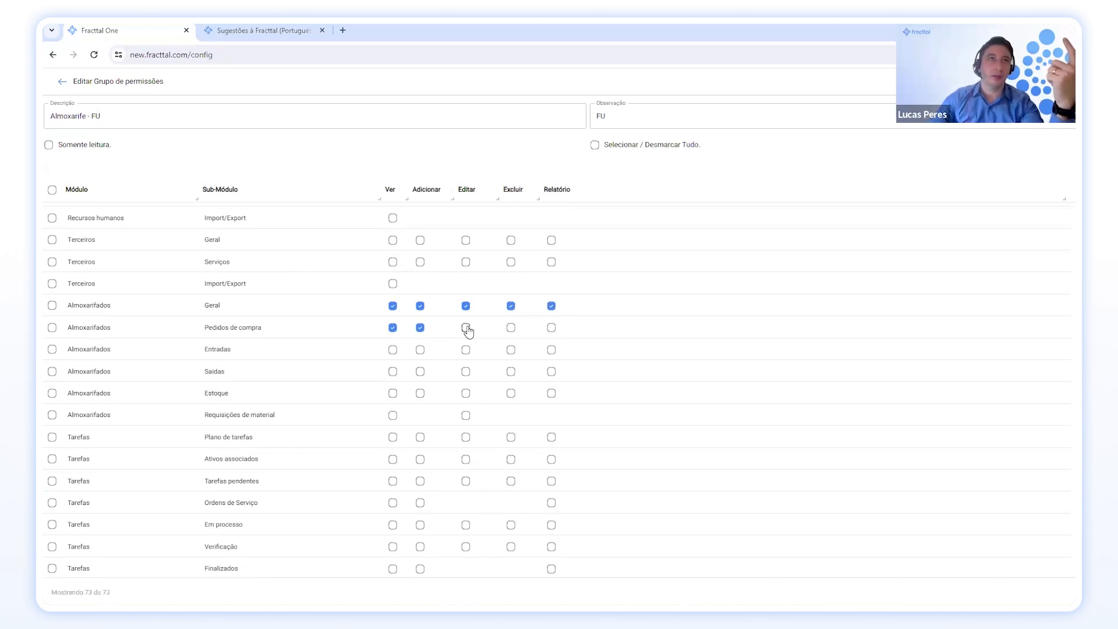
click(466, 328)
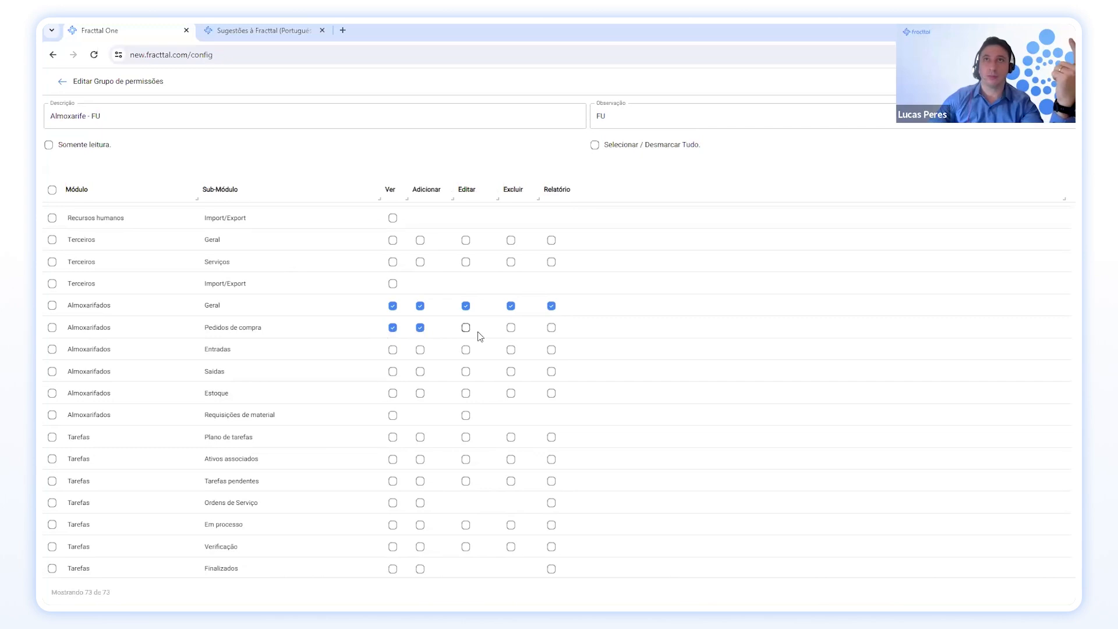
click(511, 328)
click(551, 328)
click(392, 349)
click(419, 350)
click(465, 350)
click(510, 350)
click(551, 350)
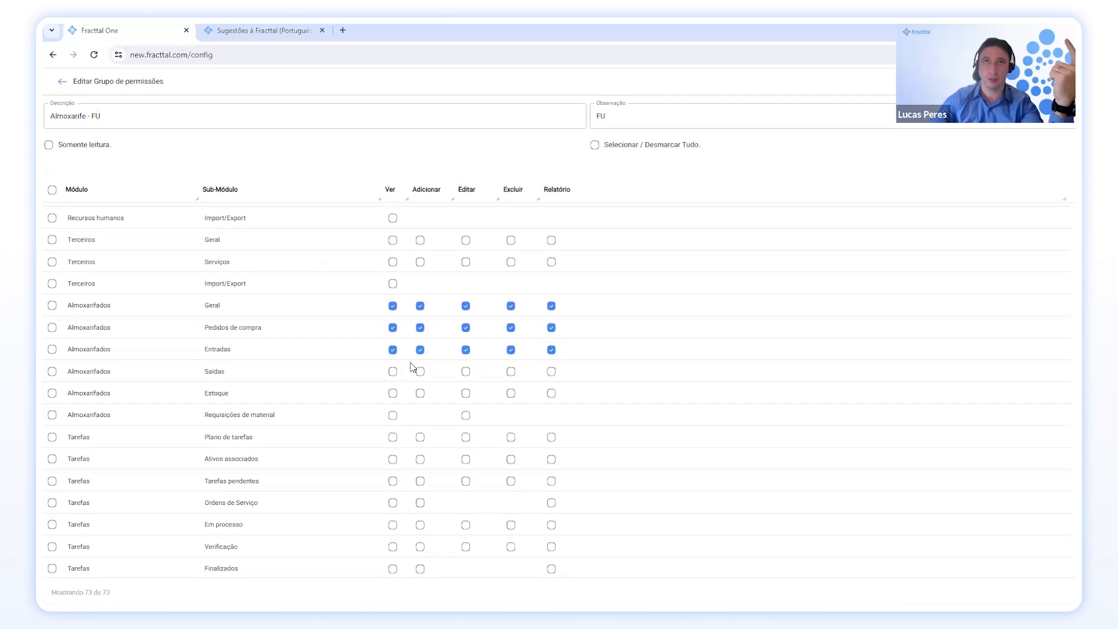
Grant full permissions on Saídas and Estoque, plus Ver and Editar on Requisições de material.
click(392, 371)
click(419, 371)
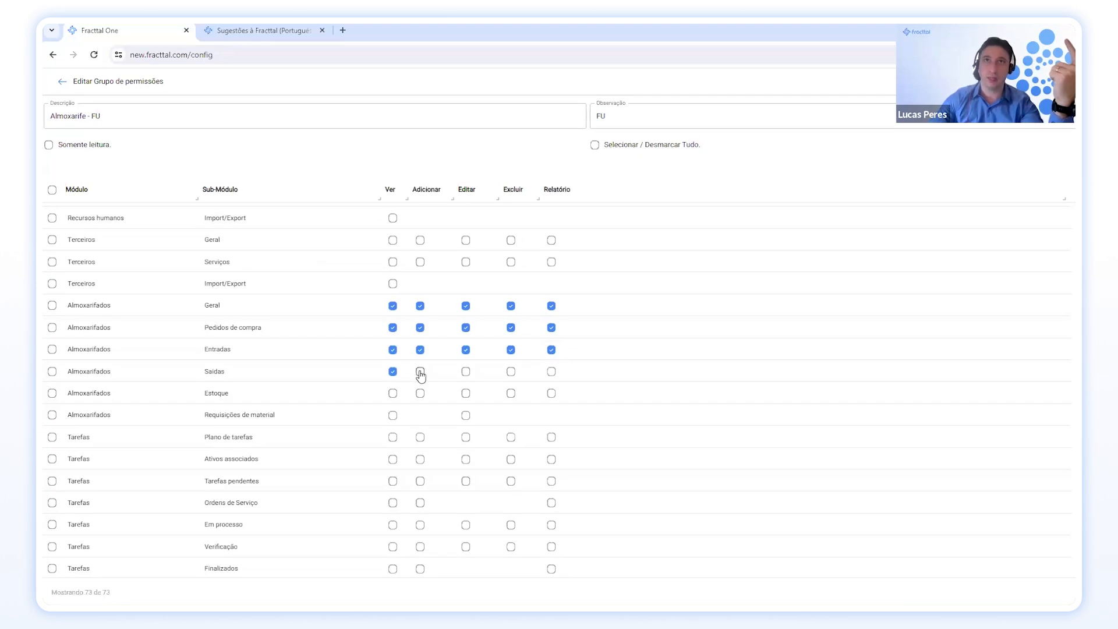
click(465, 372)
click(511, 372)
click(551, 372)
click(393, 393)
click(420, 393)
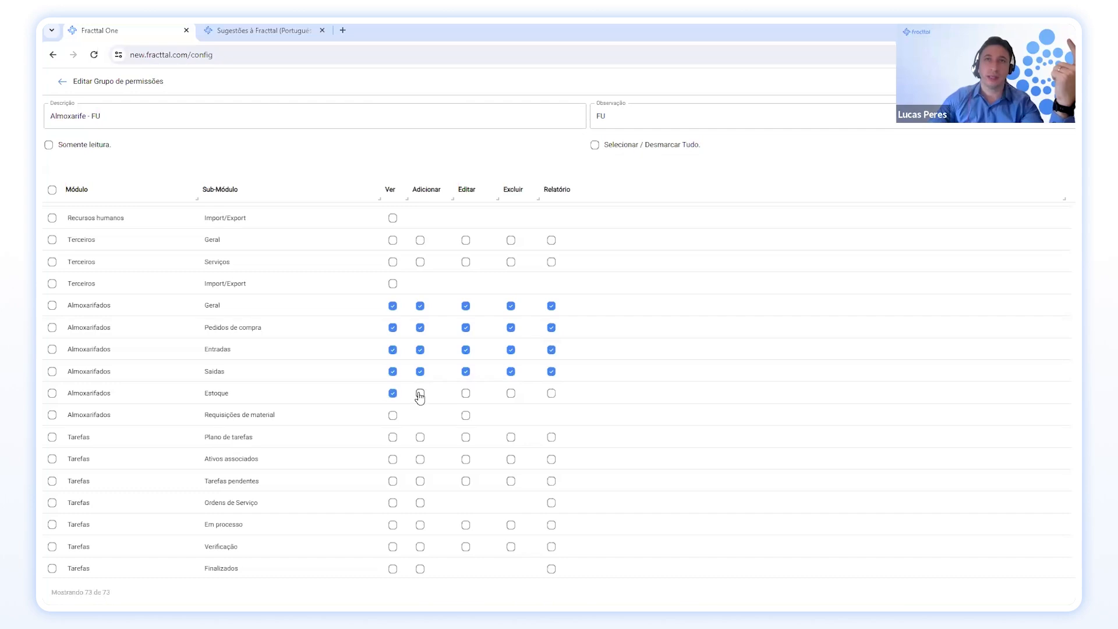
click(465, 393)
click(510, 393)
click(552, 393)
click(393, 415)
click(466, 415)
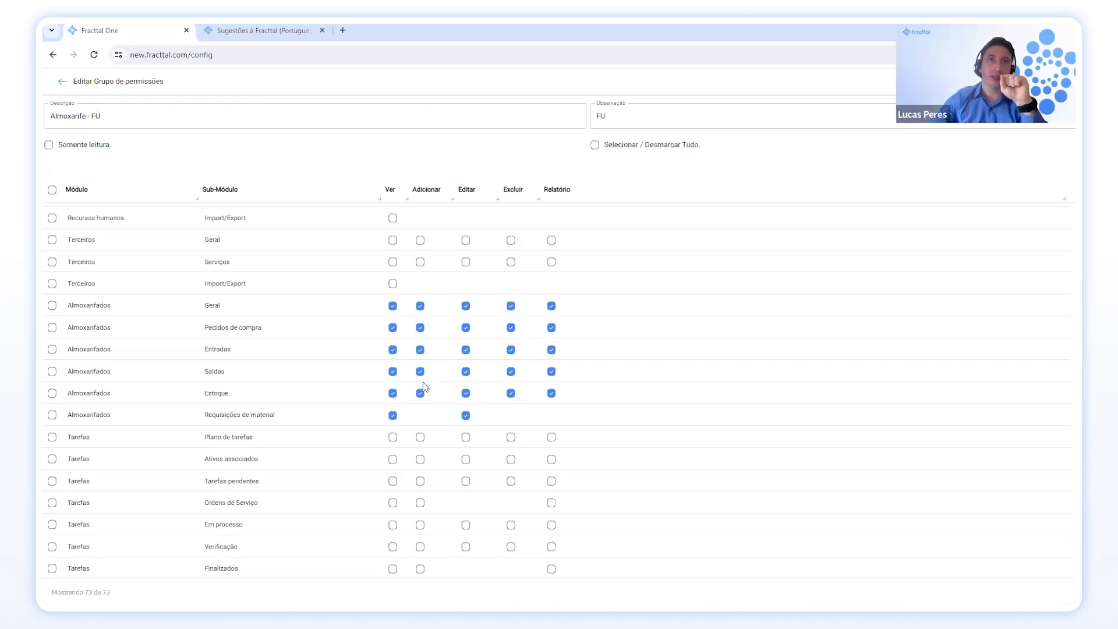
Review the remaining permission rows of the Almoxarife - FU group.
scroll(424, 387, down, 2)
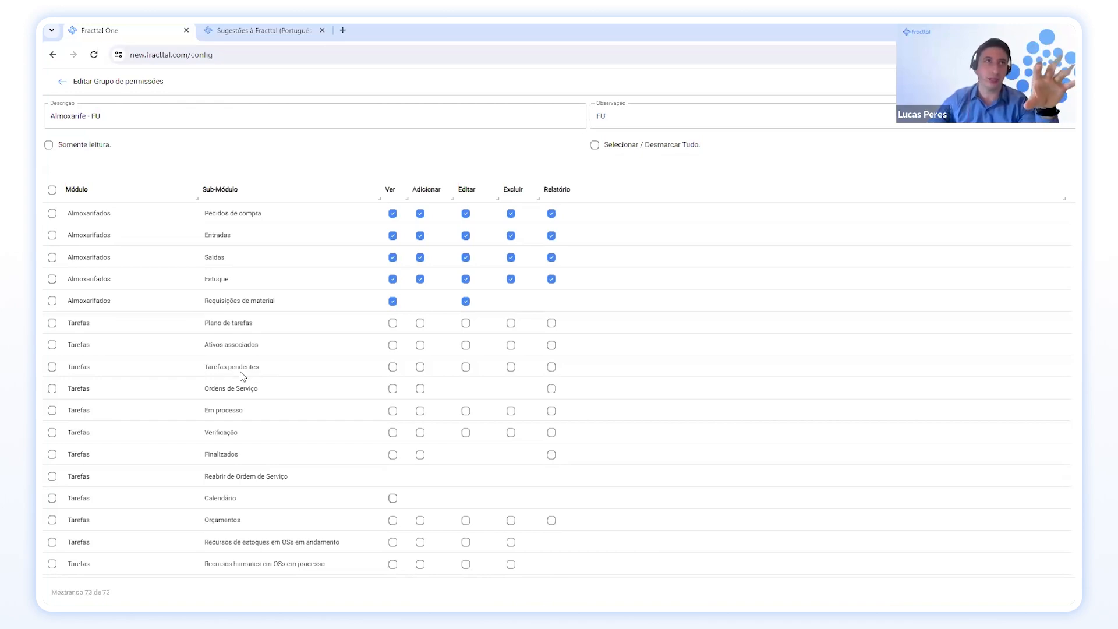
scroll(370, 364, down, 1)
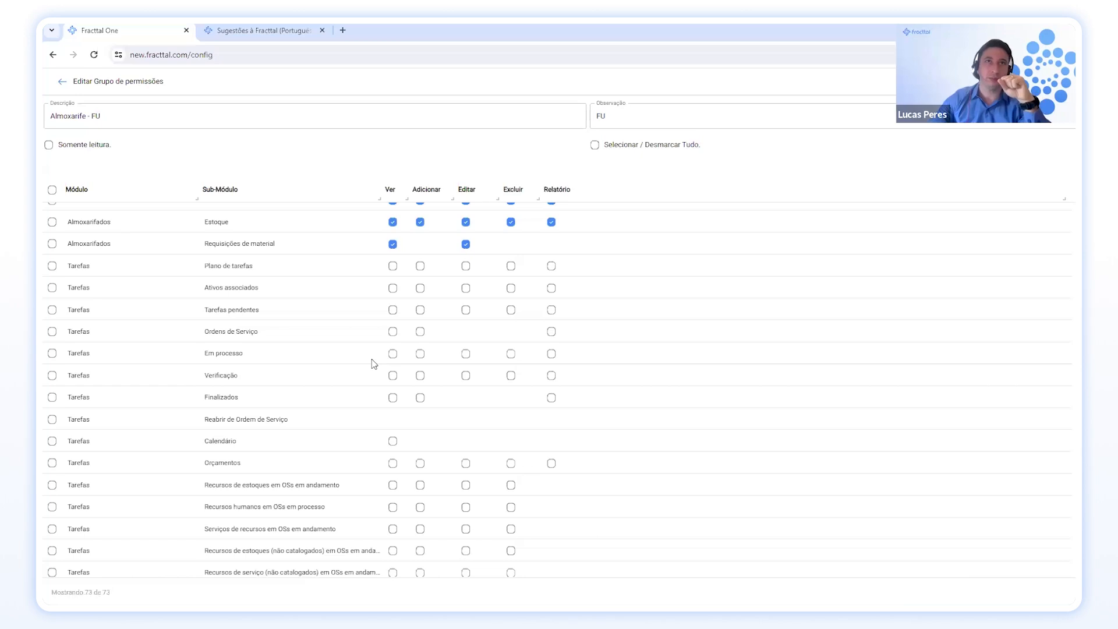
scroll(374, 364, down, 1)
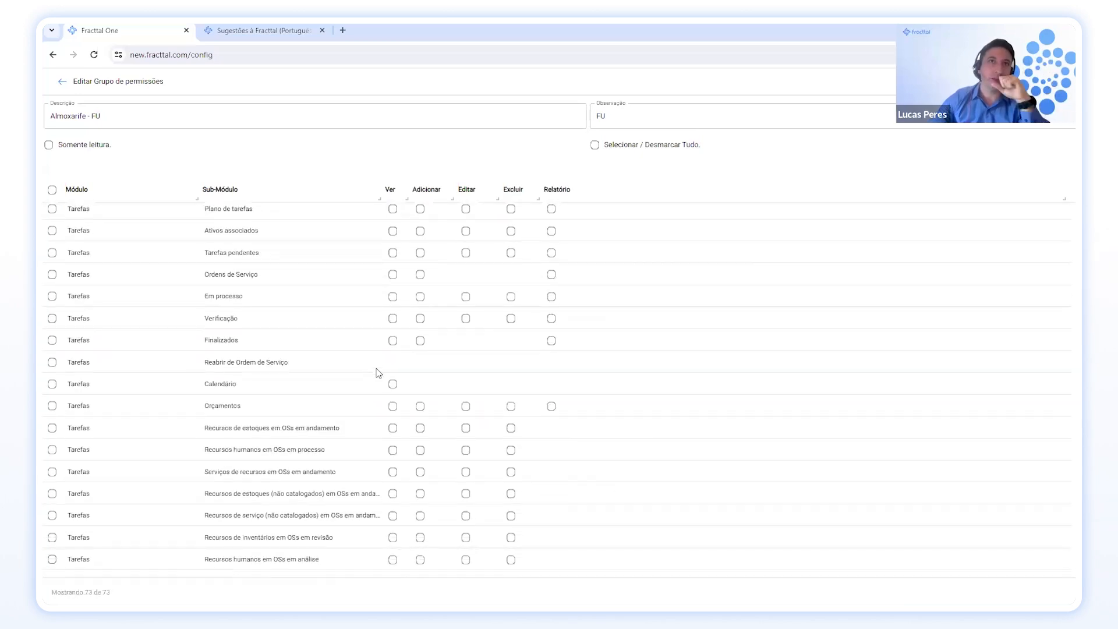
scroll(372, 378, down, 8)
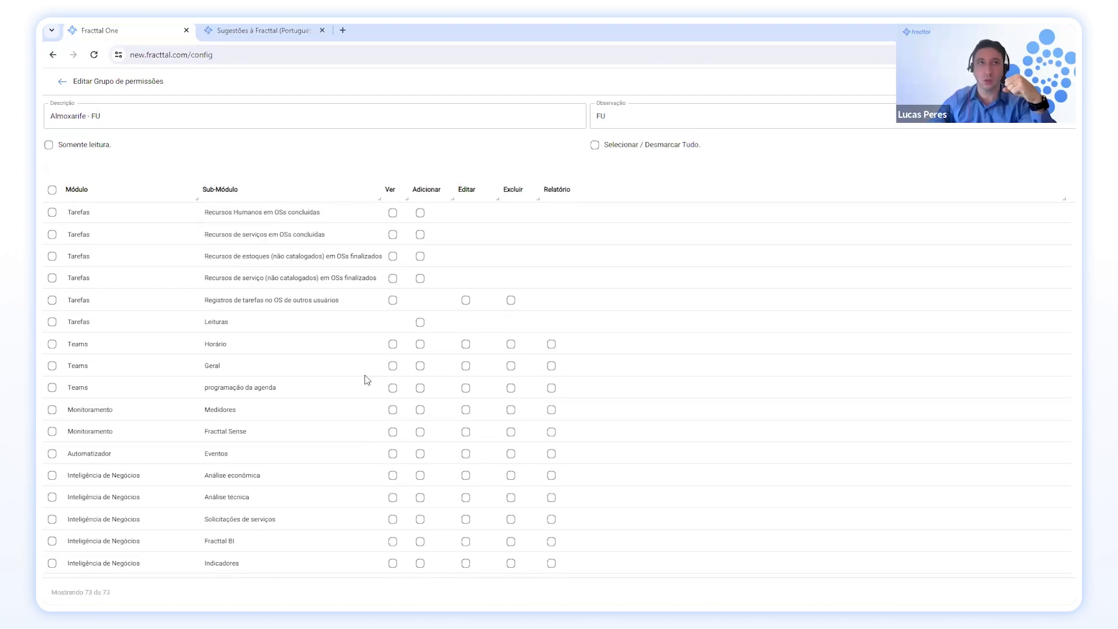
scroll(366, 380, down, 5)
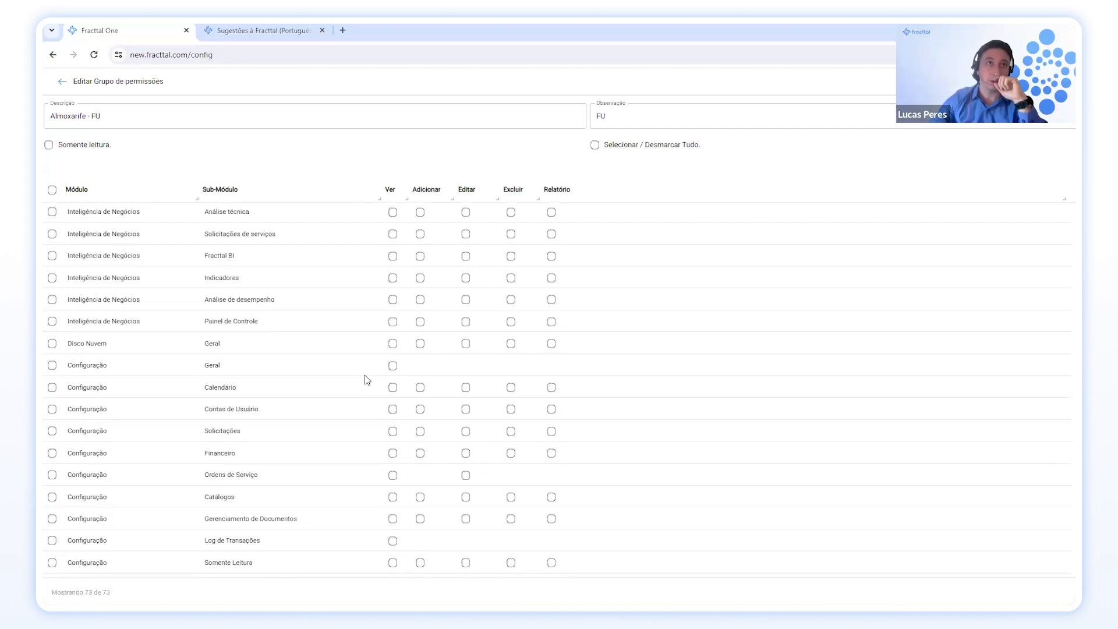
scroll(372, 376, down, 3)
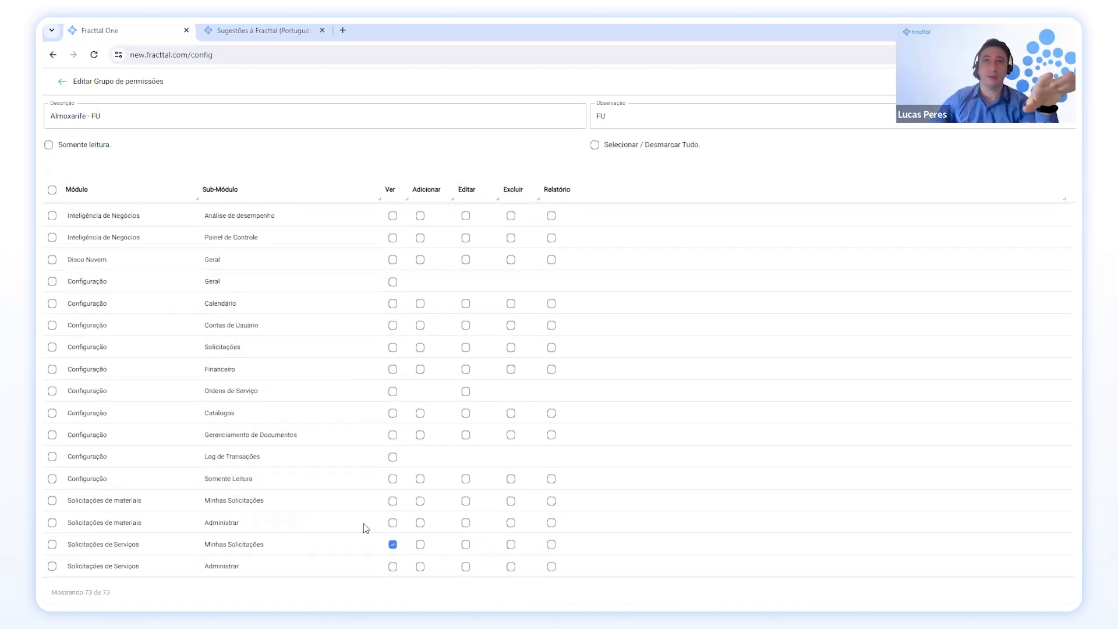
scroll(464, 369, up, 5)
scroll(465, 369, up, 10)
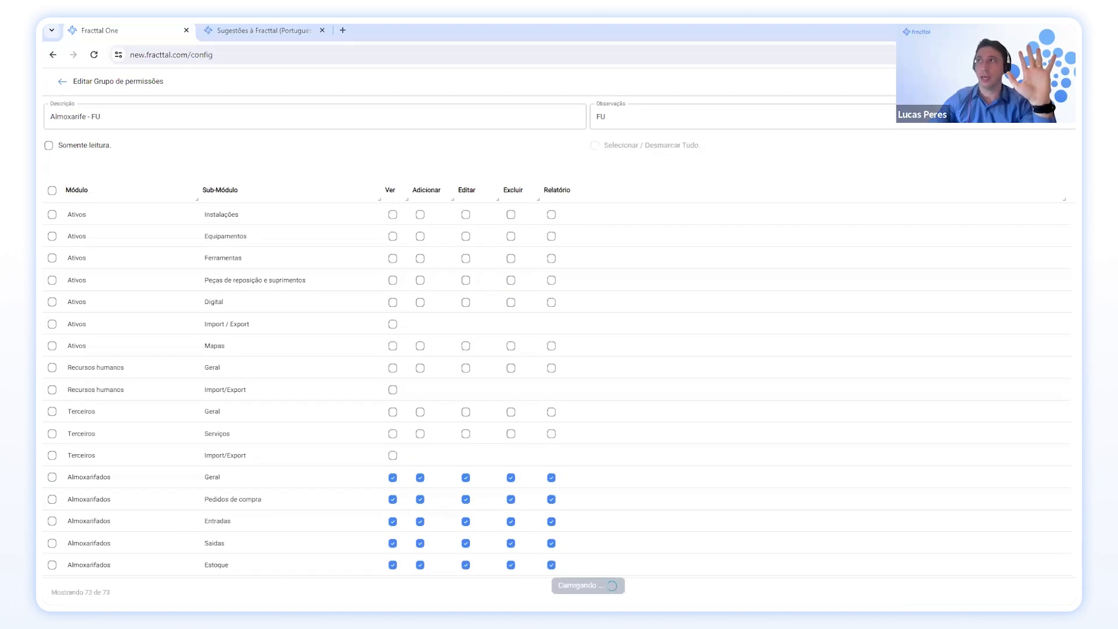
In Contas de Usuário, filter the list by a user's name in the Nome field.
click(62, 82)
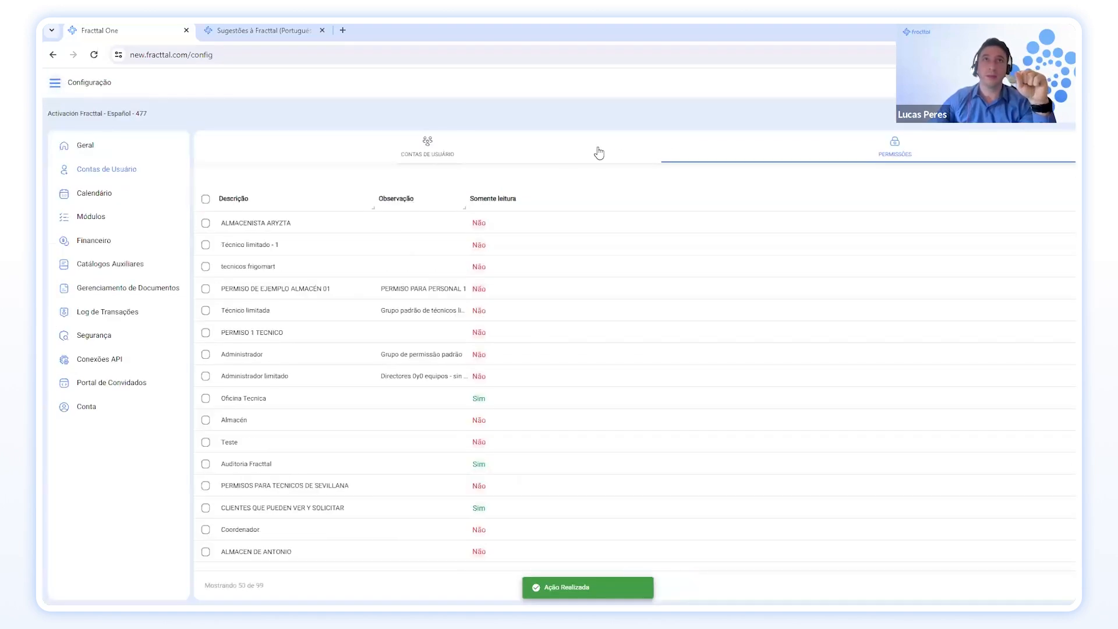
click(445, 158)
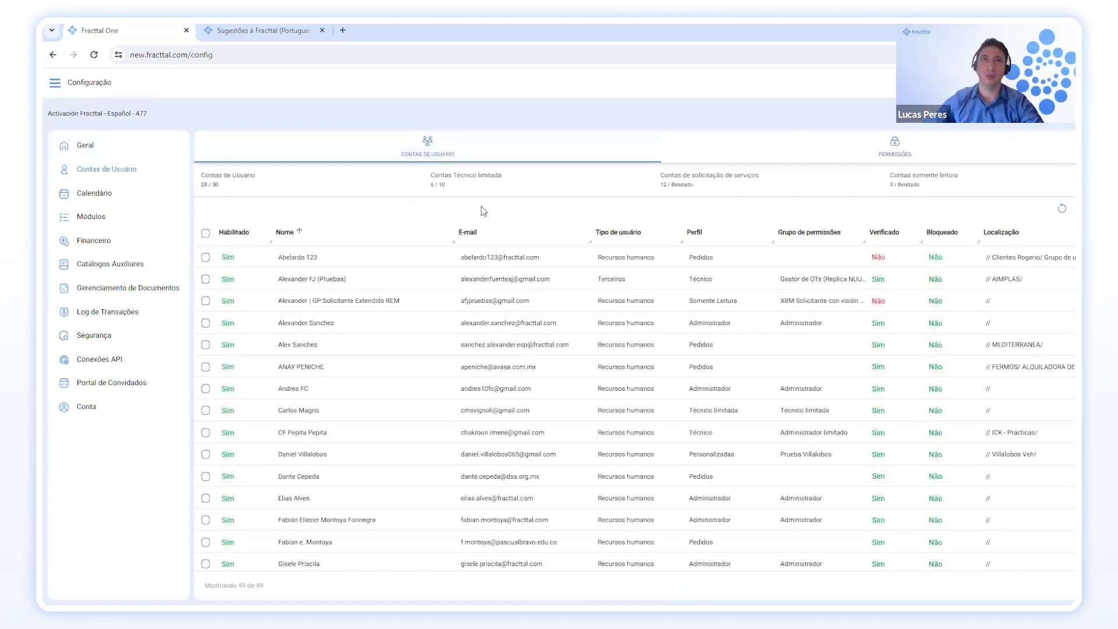
click(1072, 205)
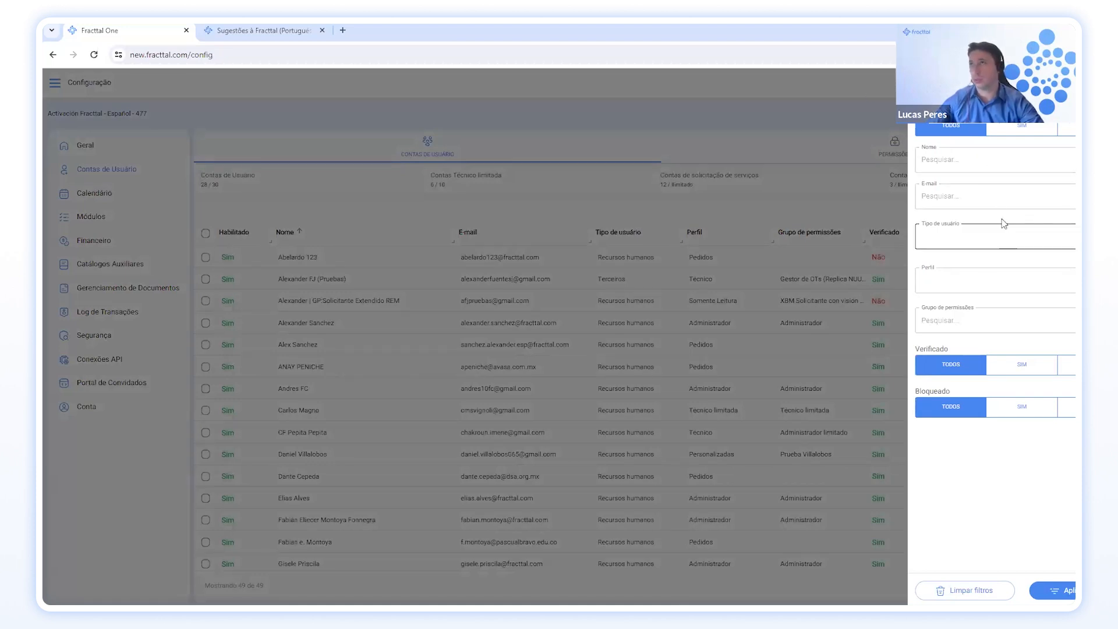
click(988, 160)
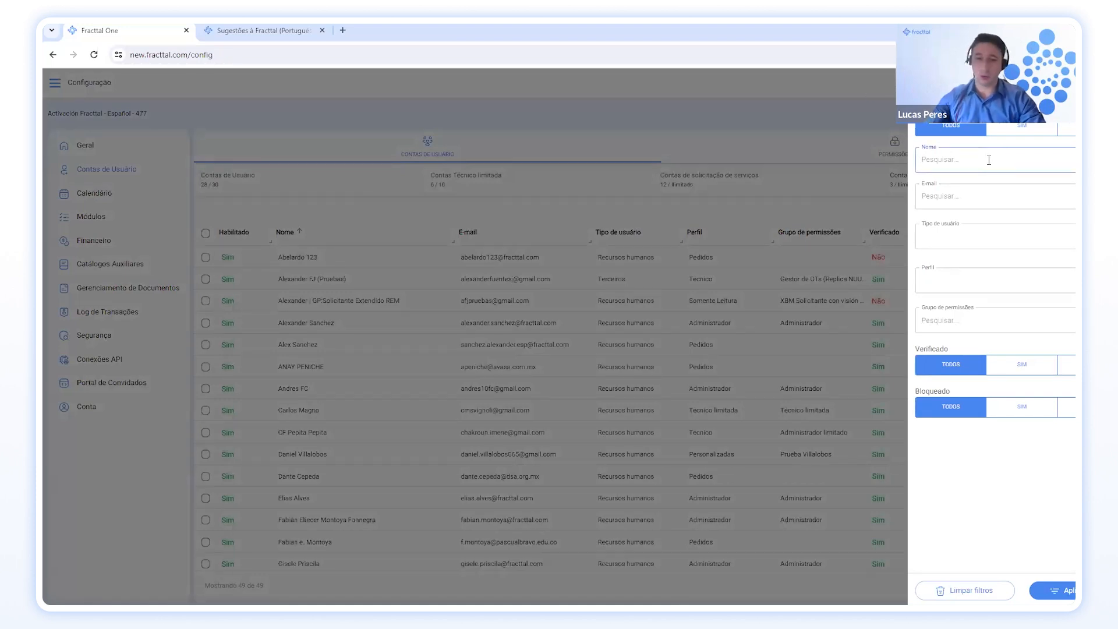
text(Lucas)
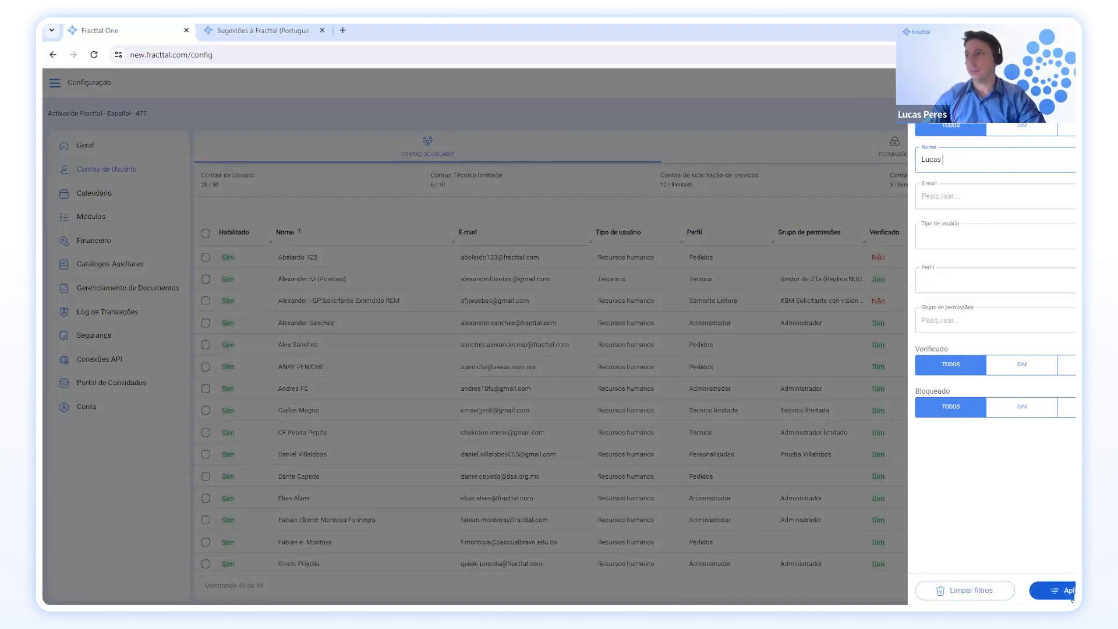
click(1070, 591)
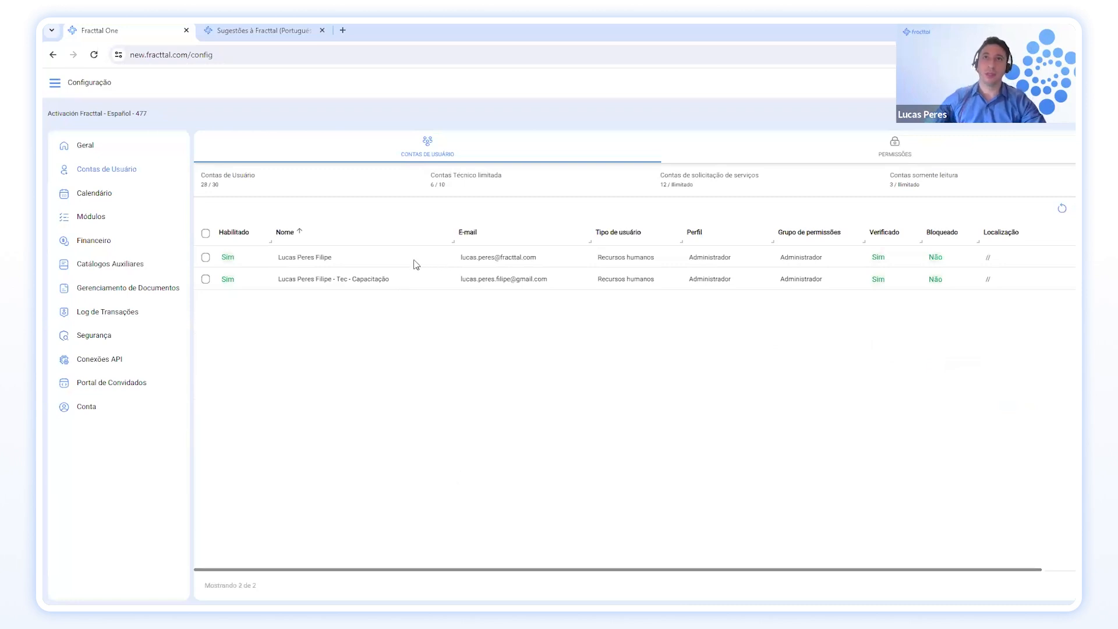
Open the Tec - Capacitação account and change its Perfil to Personalizadas.
click(374, 281)
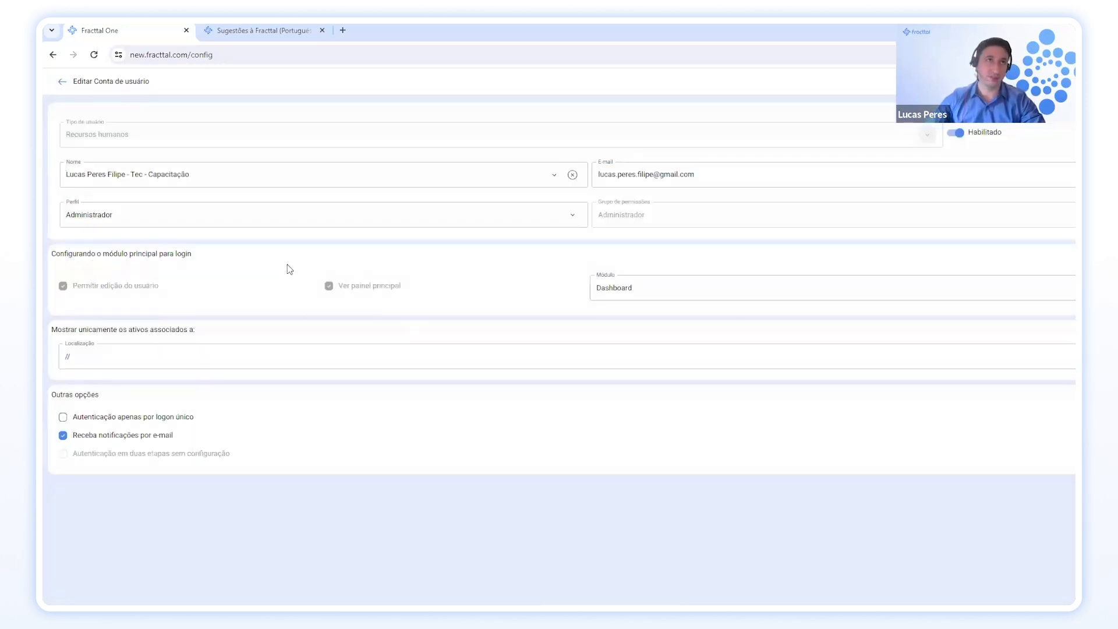
click(573, 217)
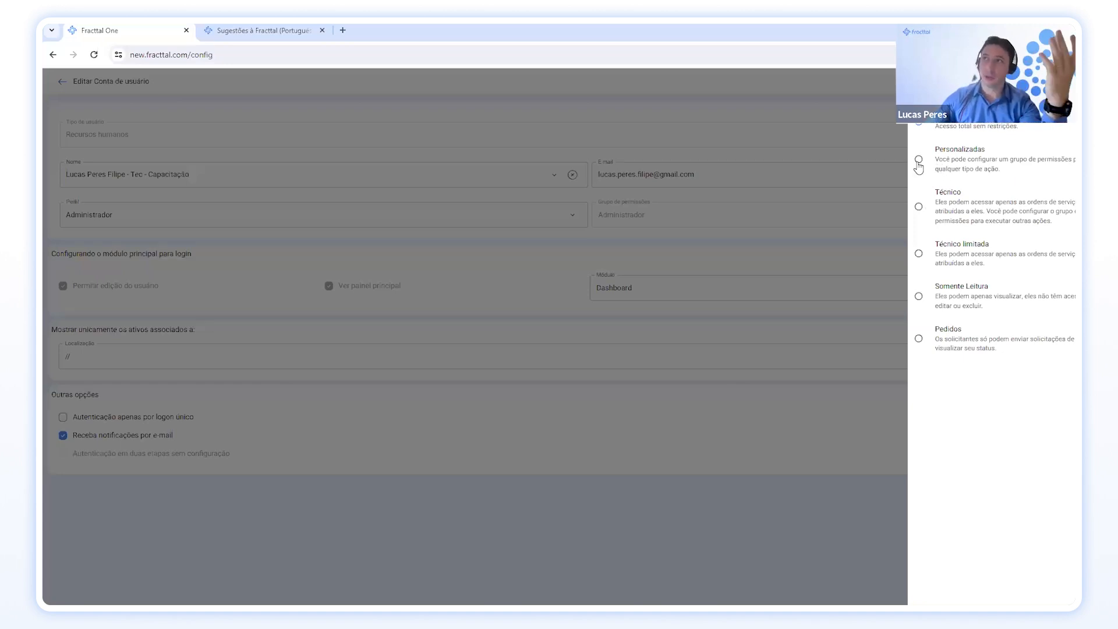
click(943, 166)
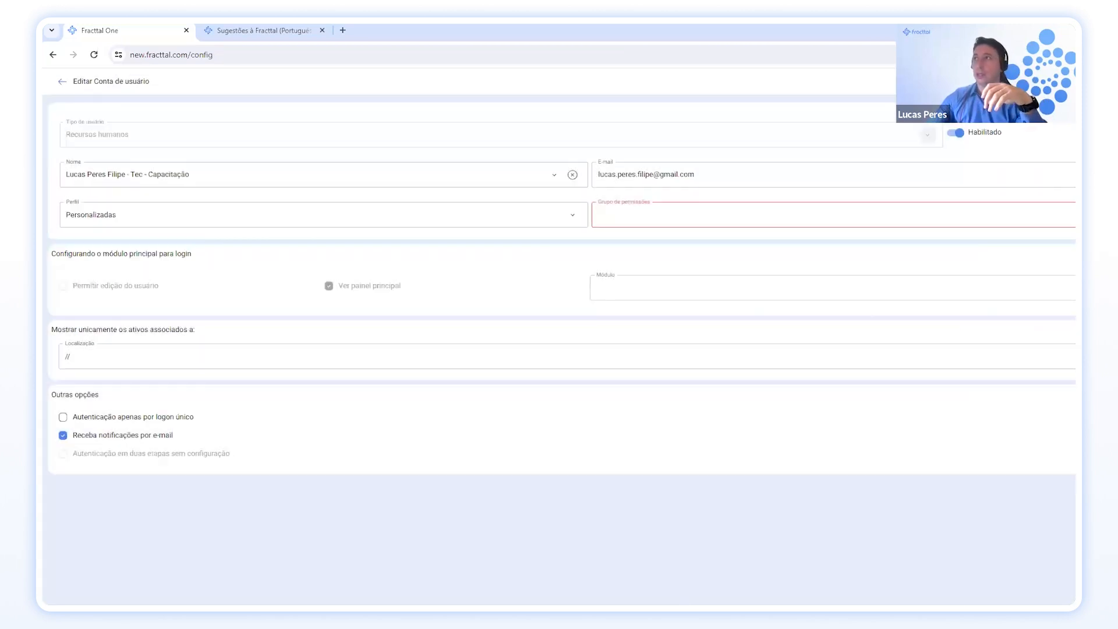
Choose Administrador limitado as the account's Grupo de permissões.
click(1044, 217)
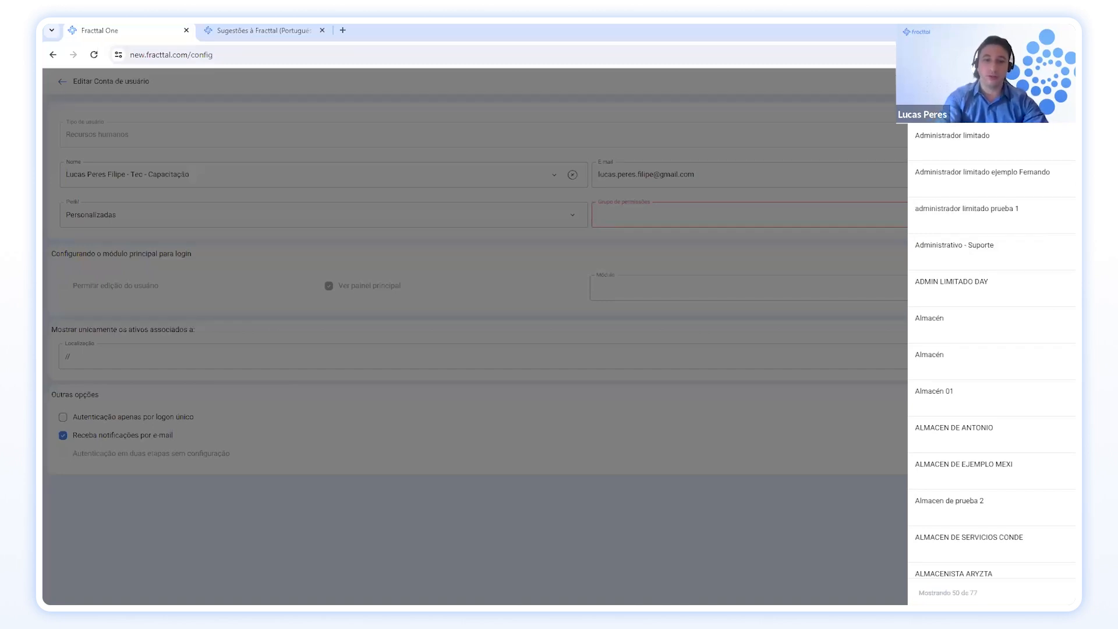
click(984, 139)
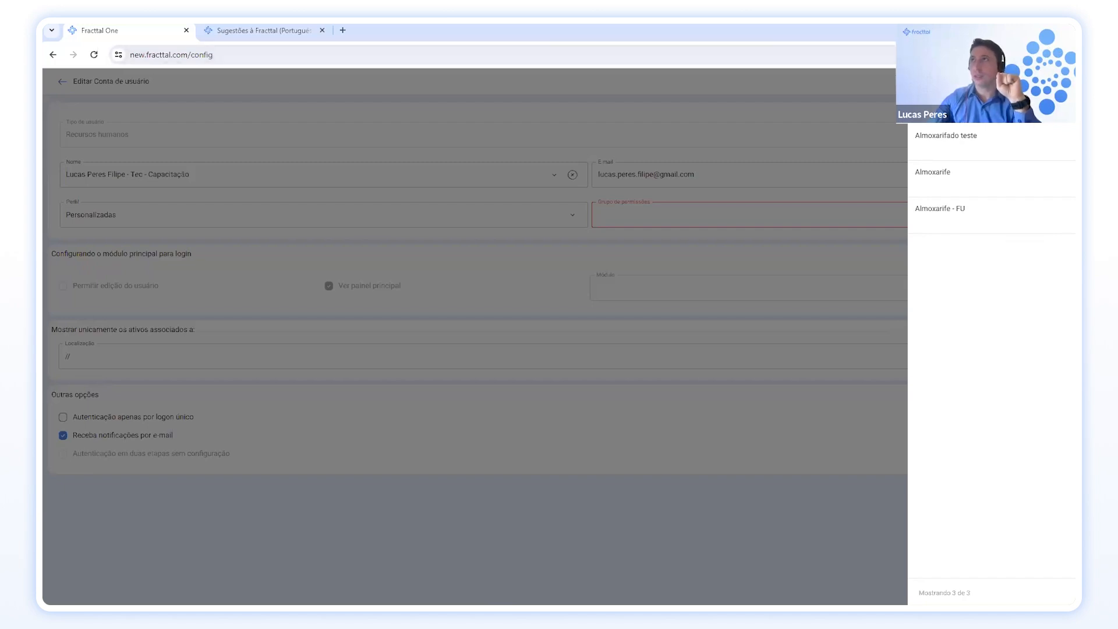
click(865, 130)
click(569, 222)
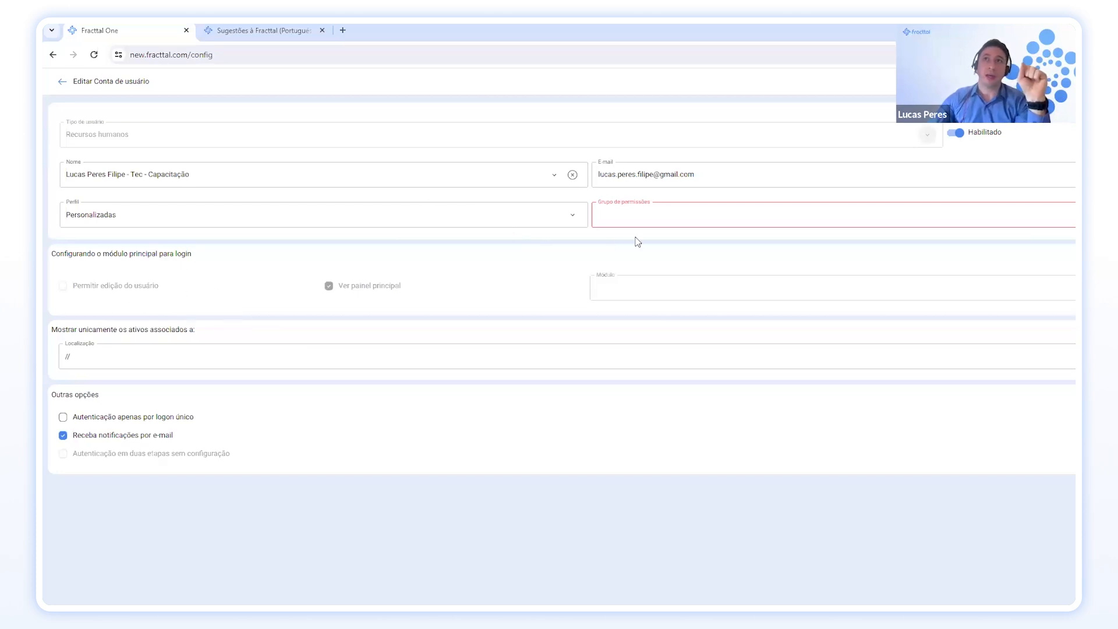
click(652, 212)
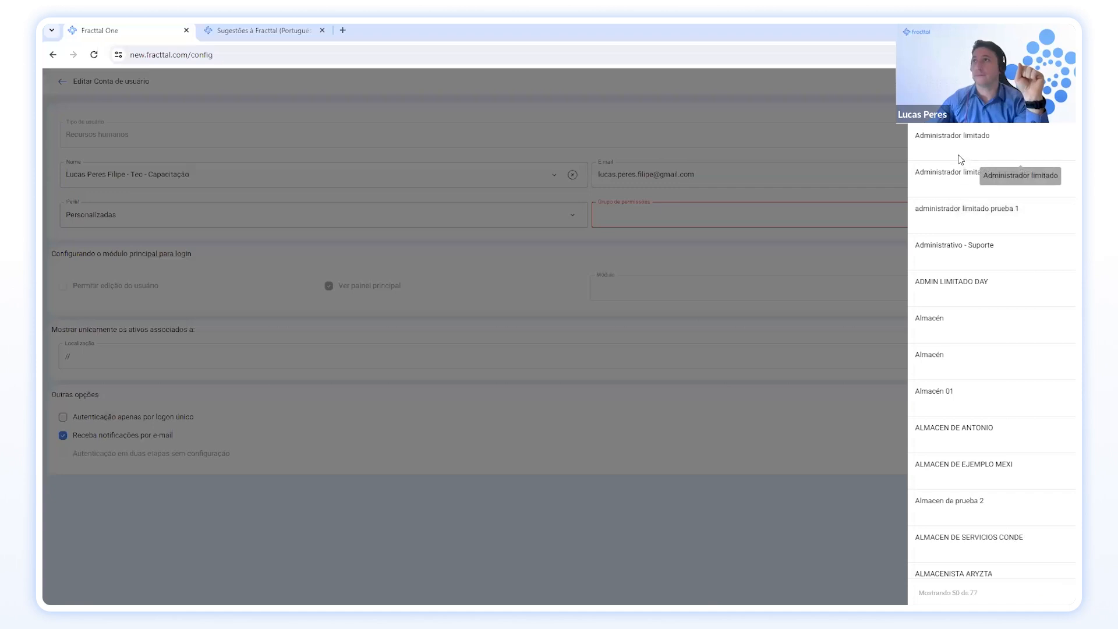
click(970, 169)
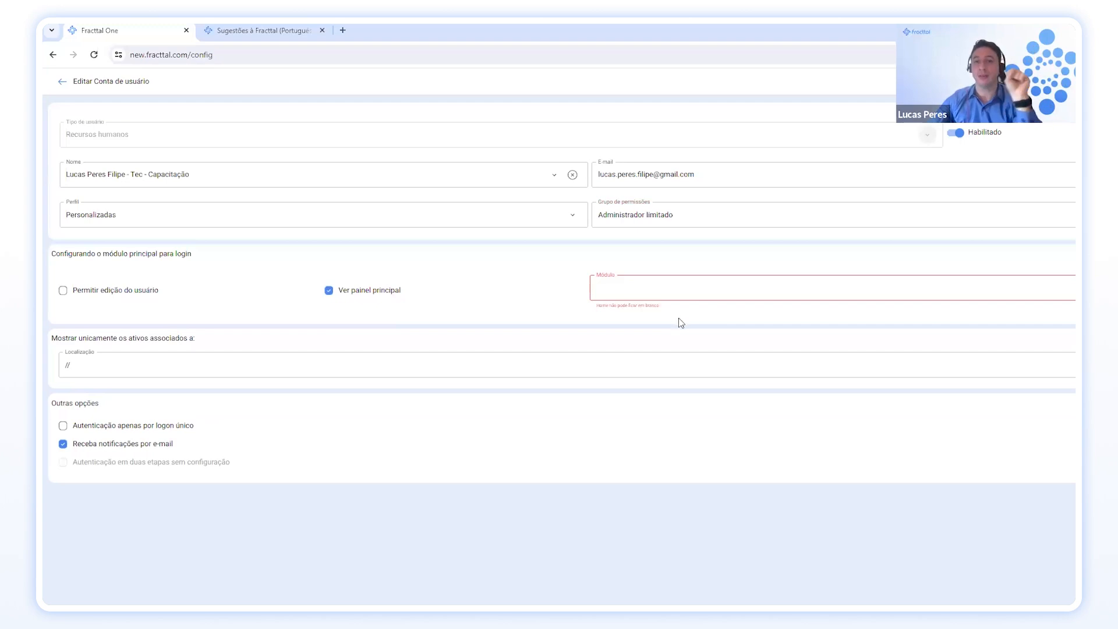
Set the account's login module to Ordens de Serviço instead of Almoxarifados.
click(823, 291)
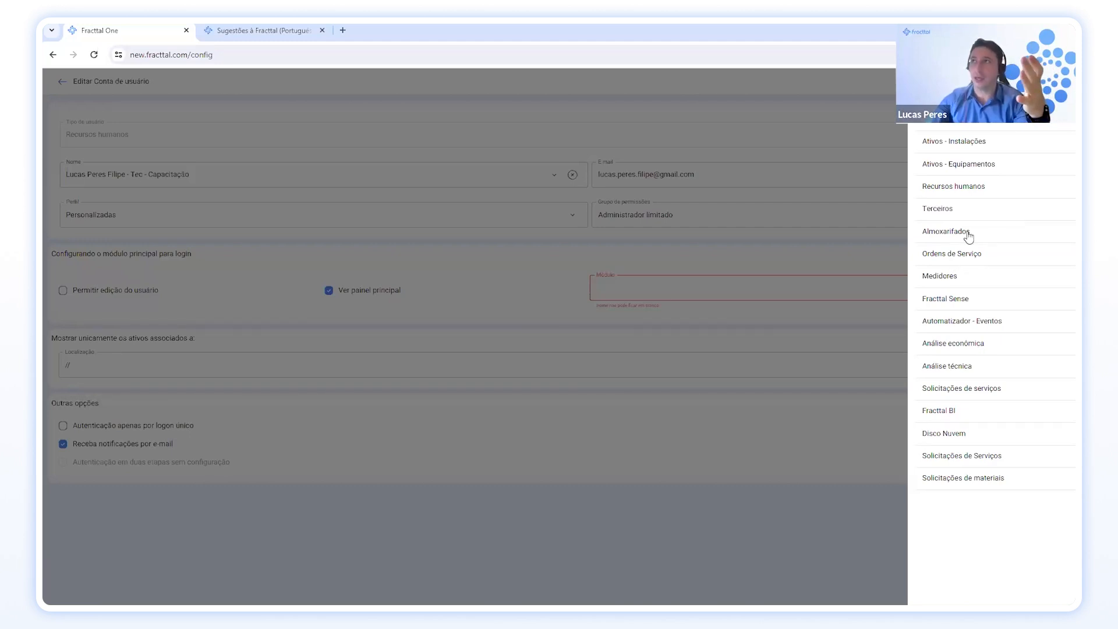
click(945, 231)
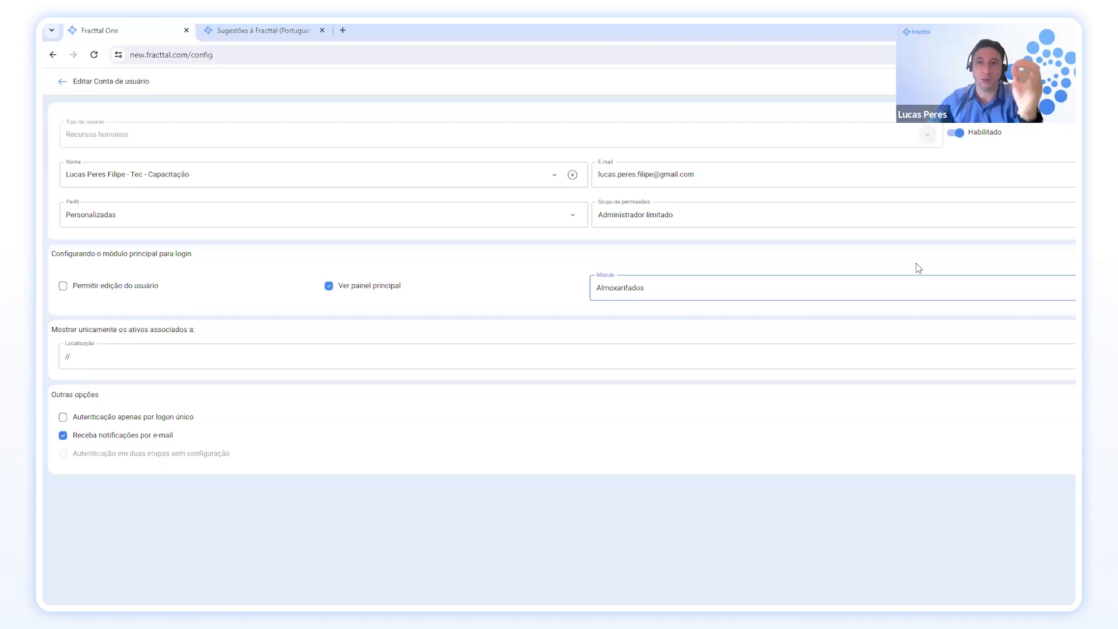
click(1072, 288)
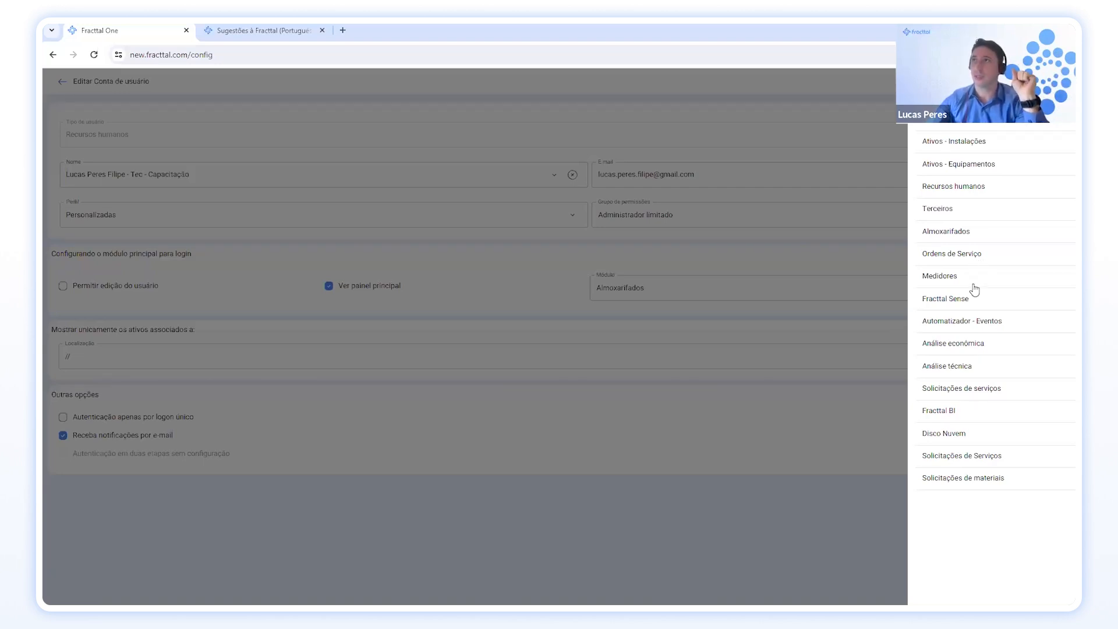
click(967, 256)
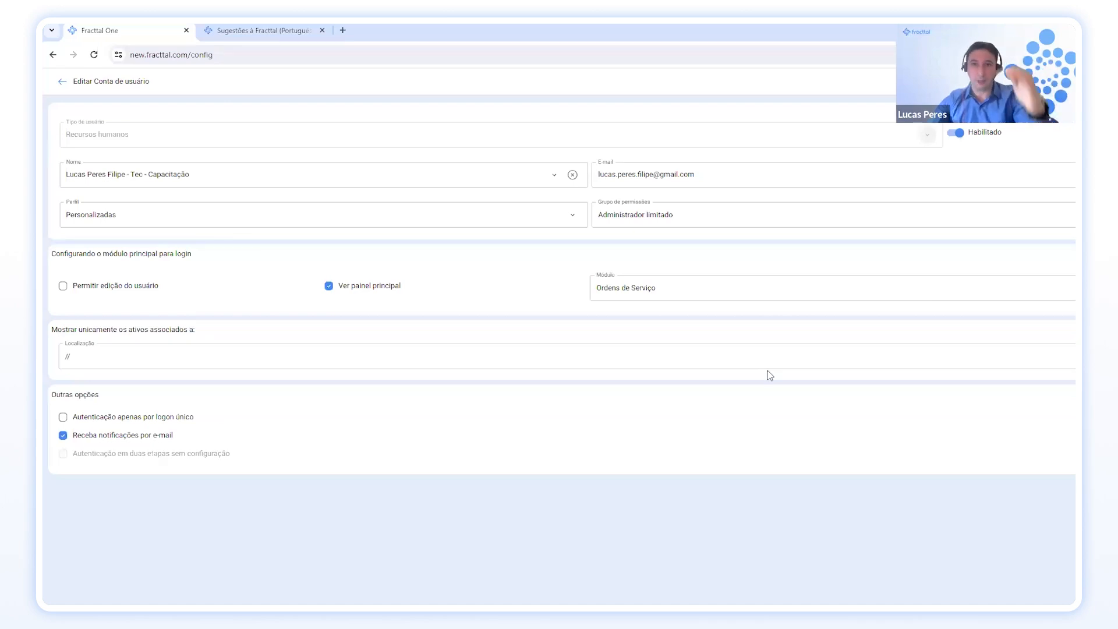
Pick CENTRO COMERCIAL EL TESORO as Localização, then clear it to leave no restriction.
click(333, 357)
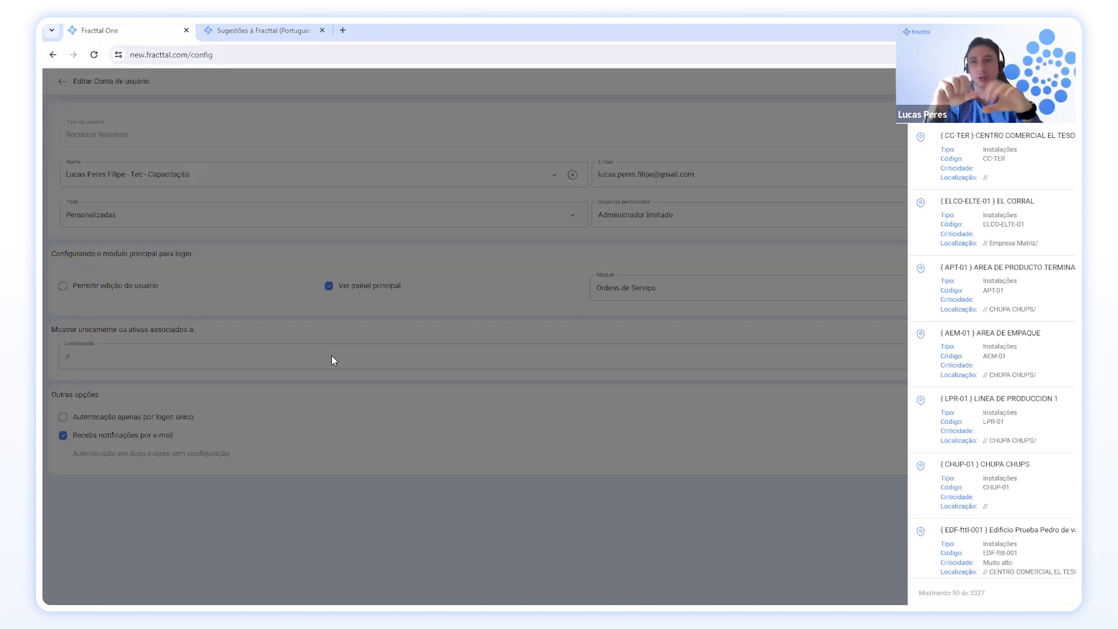
click(1028, 159)
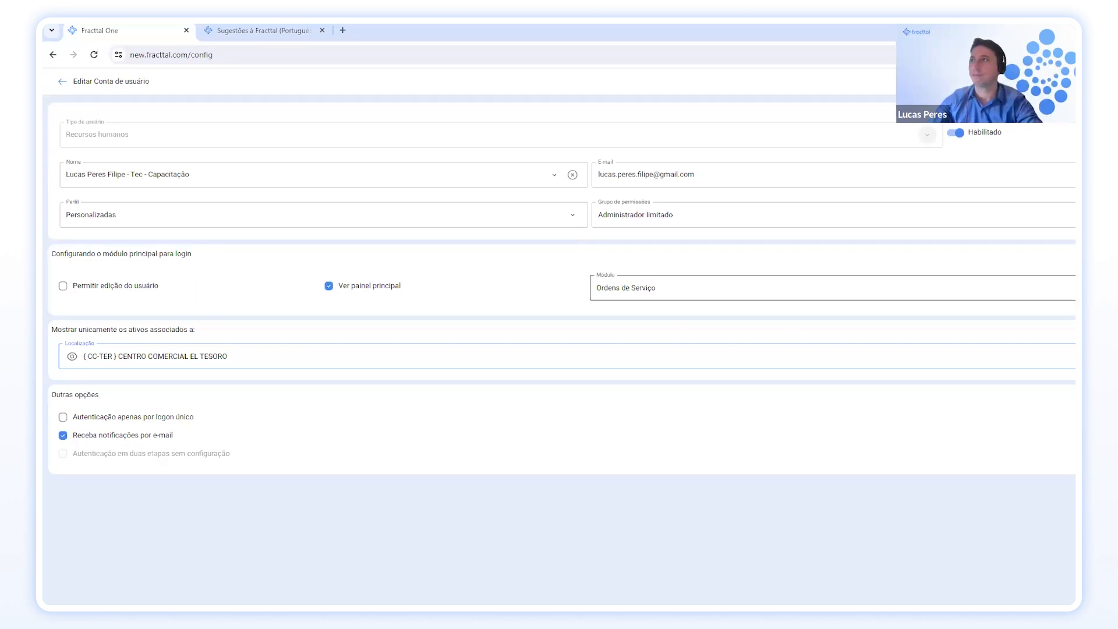
click(1071, 356)
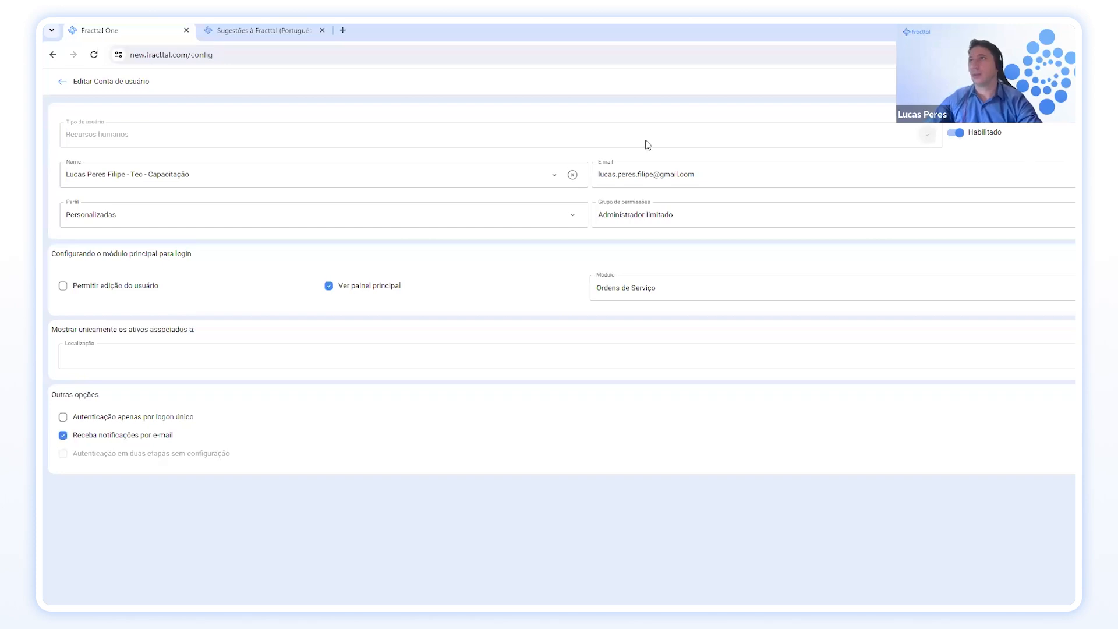
Return to the user accounts list and open the Calendário settings.
click(61, 85)
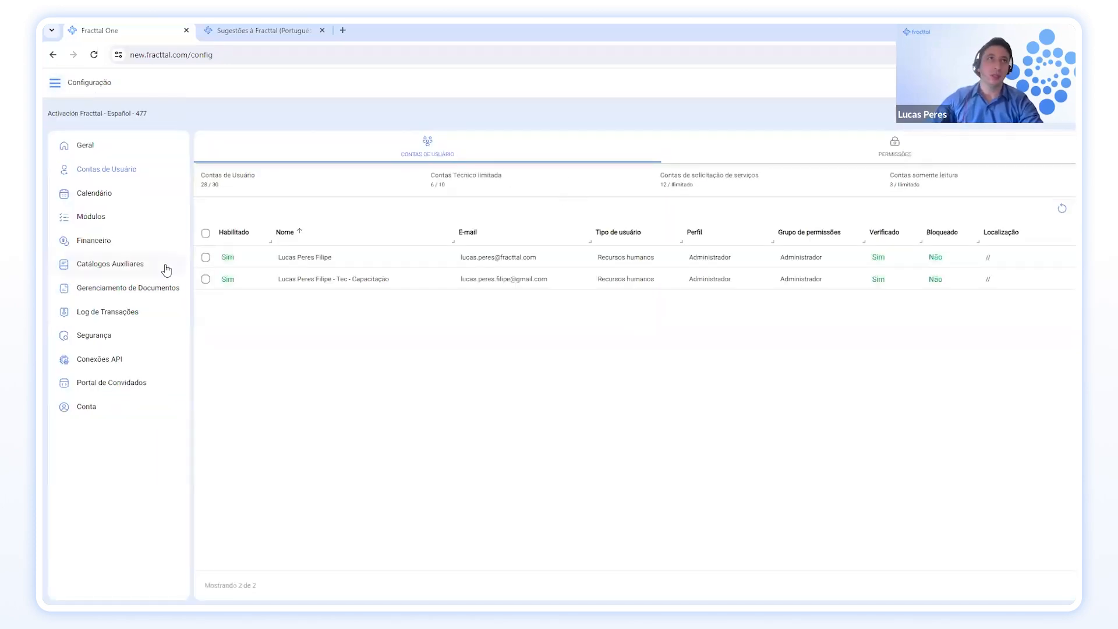
click(133, 201)
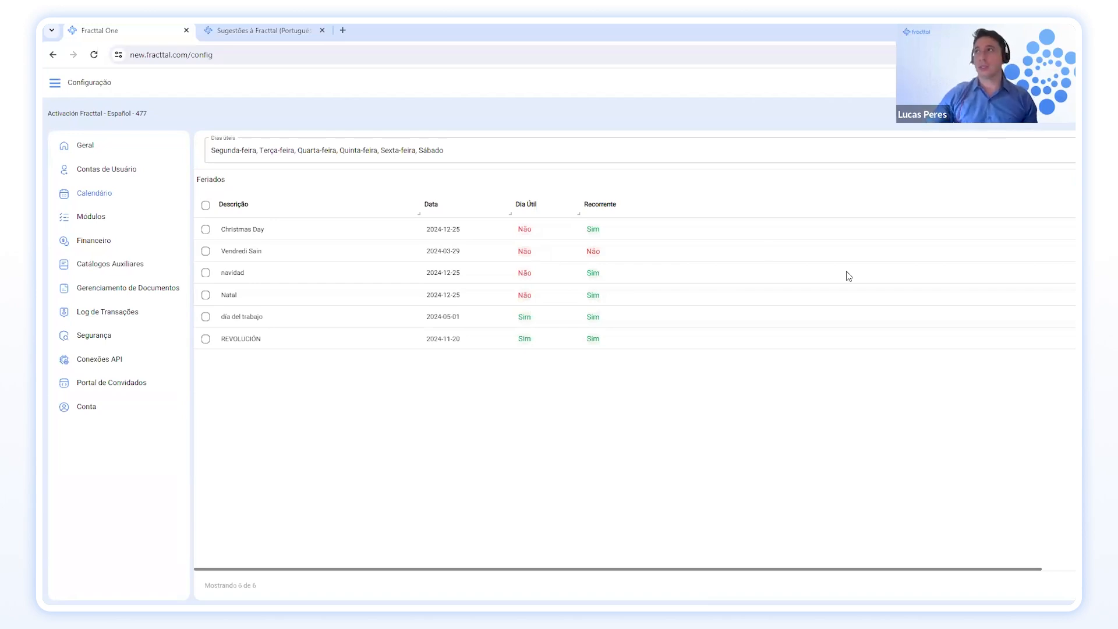
Remove Sábado from the working days so they run Segunda-feira to Sexta-feira, and save.
click(1064, 159)
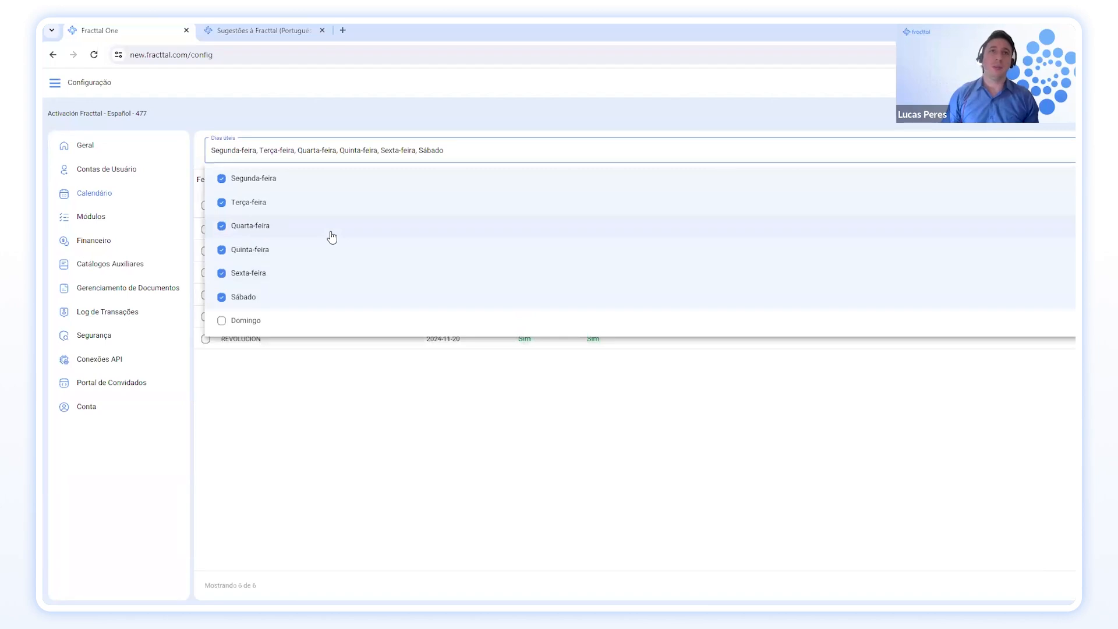
click(222, 296)
click(383, 414)
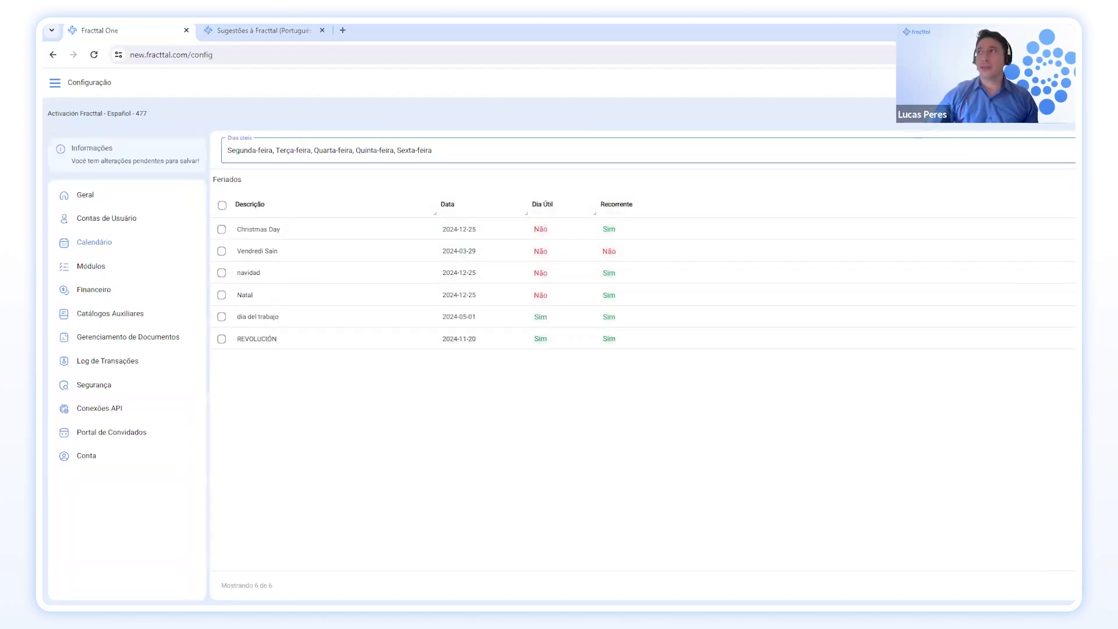
click(1052, 83)
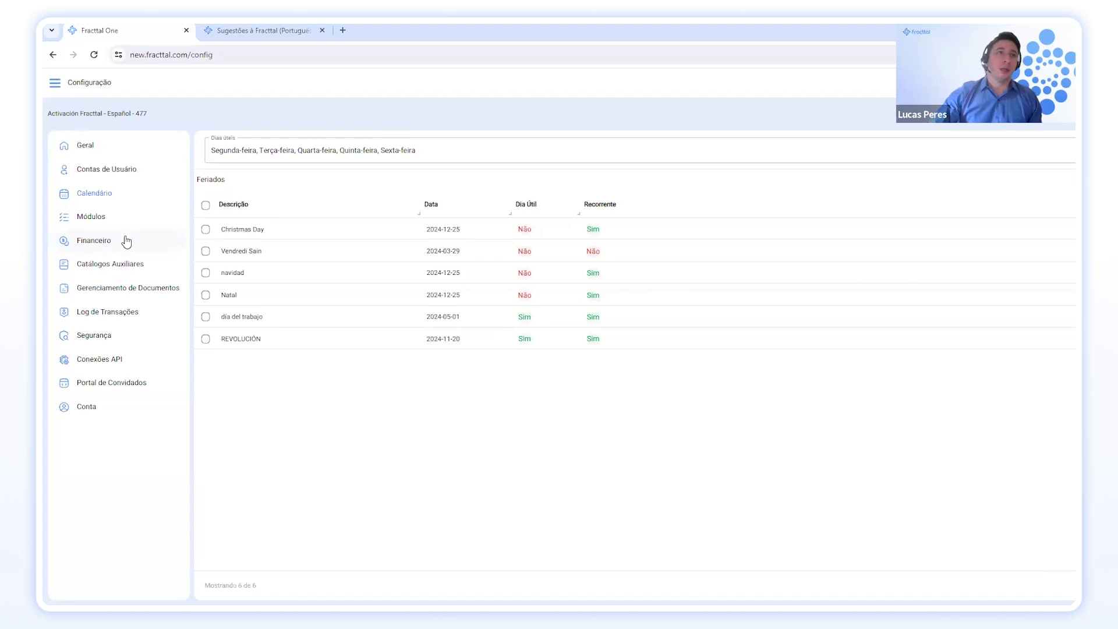
Open the Módulos settings to show the Ordens de Serviço options and permissions.
click(114, 224)
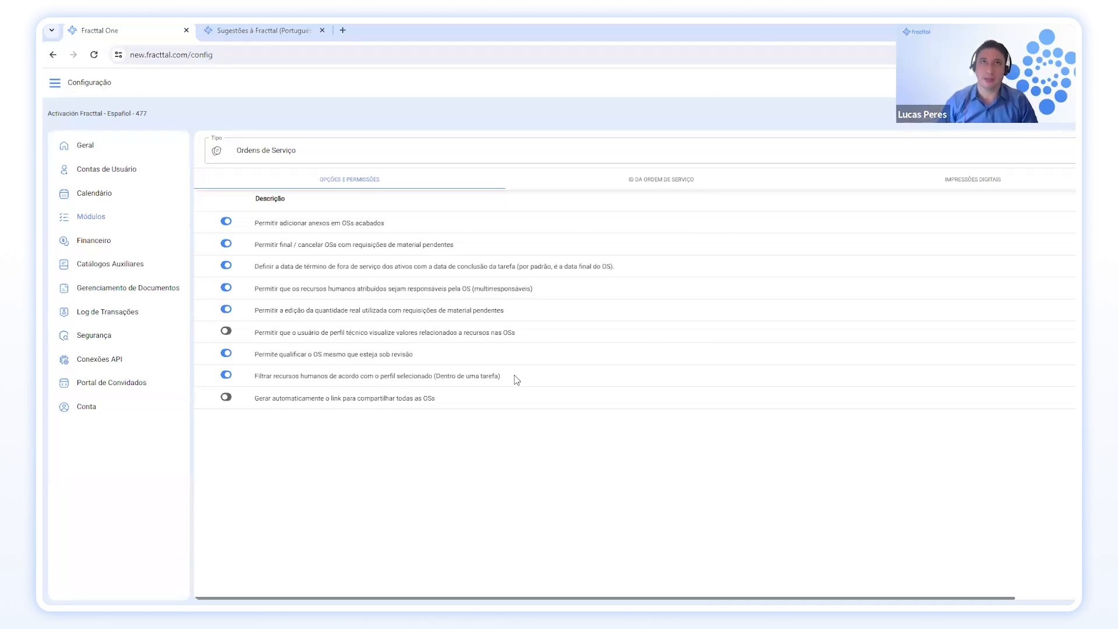
Show the work-order ID settings: prefix OT-, sequence 8, suffix -FEIR.
click(663, 178)
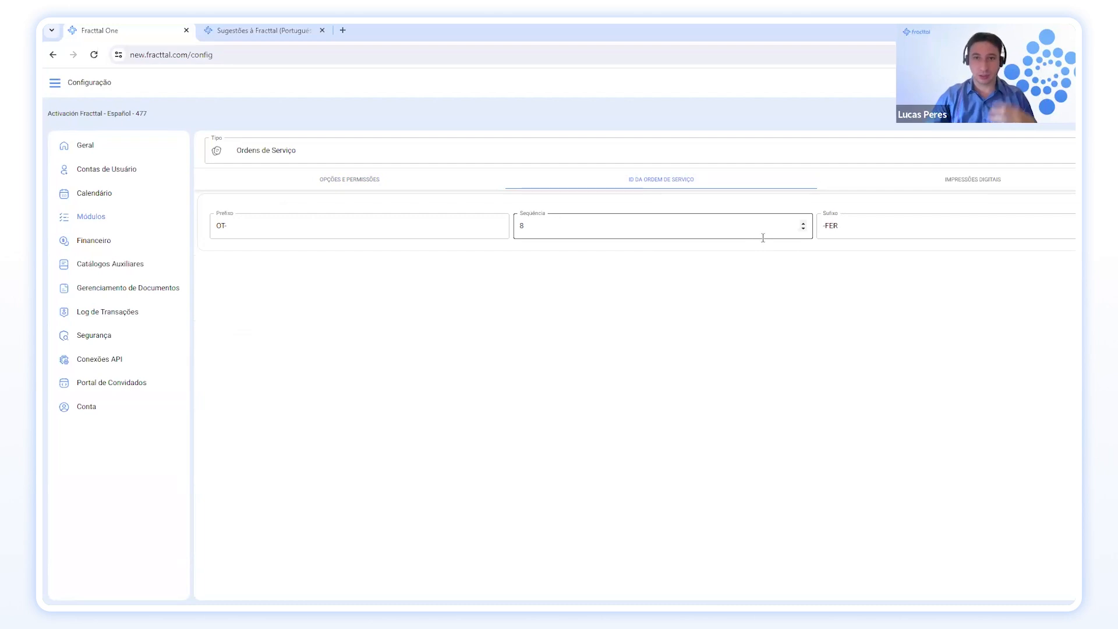
Show the work-order print settings in Formato 2, with resource costs printing switched off.
click(968, 181)
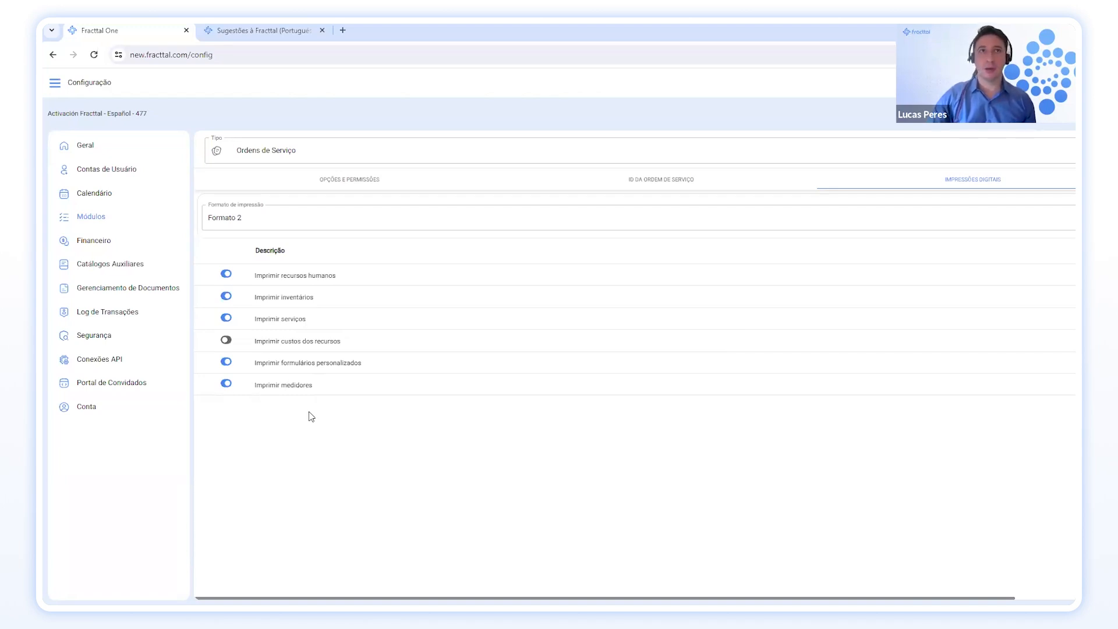
Switch the module type to Almoxarifados to see its two integrated-warehouse options.
click(967, 156)
click(407, 196)
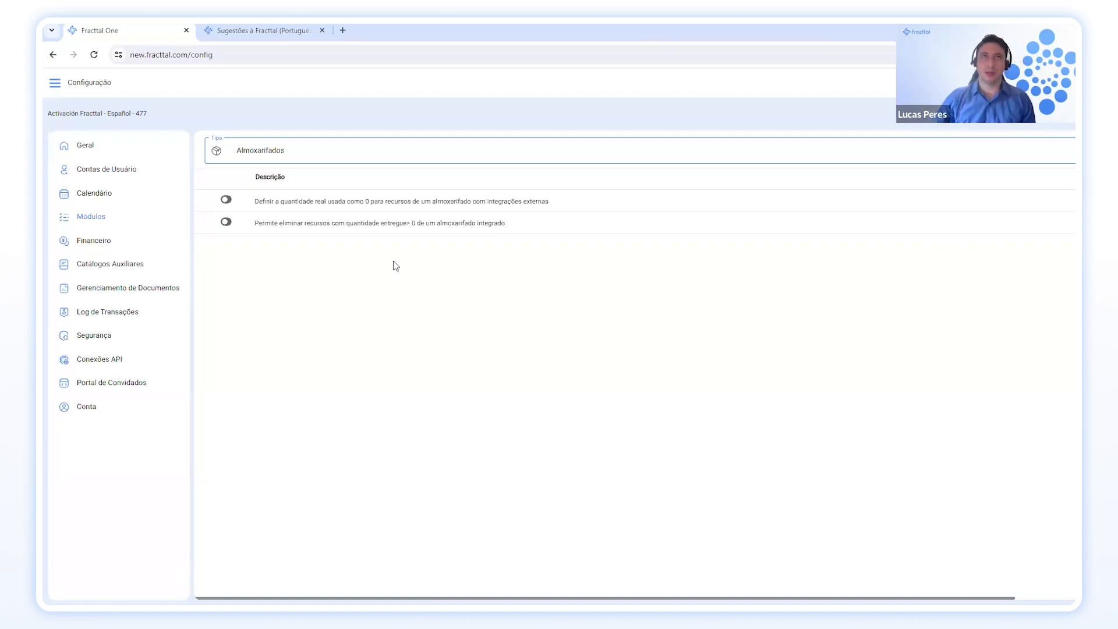
Switch the module type to Solicitações de Serviços to see its required-field switches.
click(786, 149)
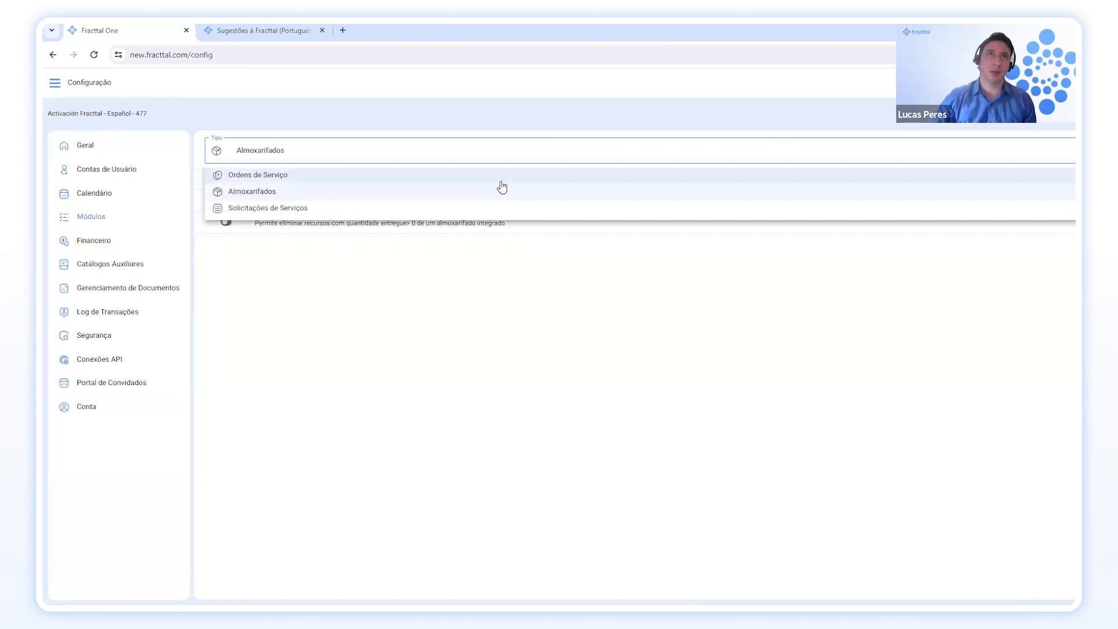
click(491, 209)
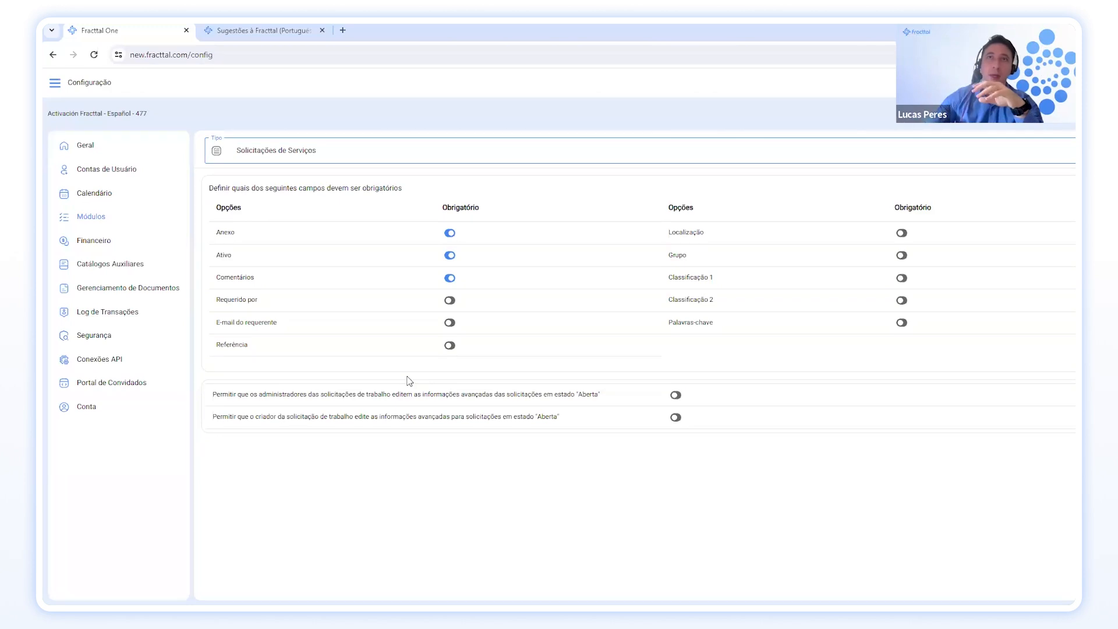
Make Anexo and Ativo optional and Requerido por and Grupo mandatory, leaving E-mail and Classificação 1 optional.
click(452, 238)
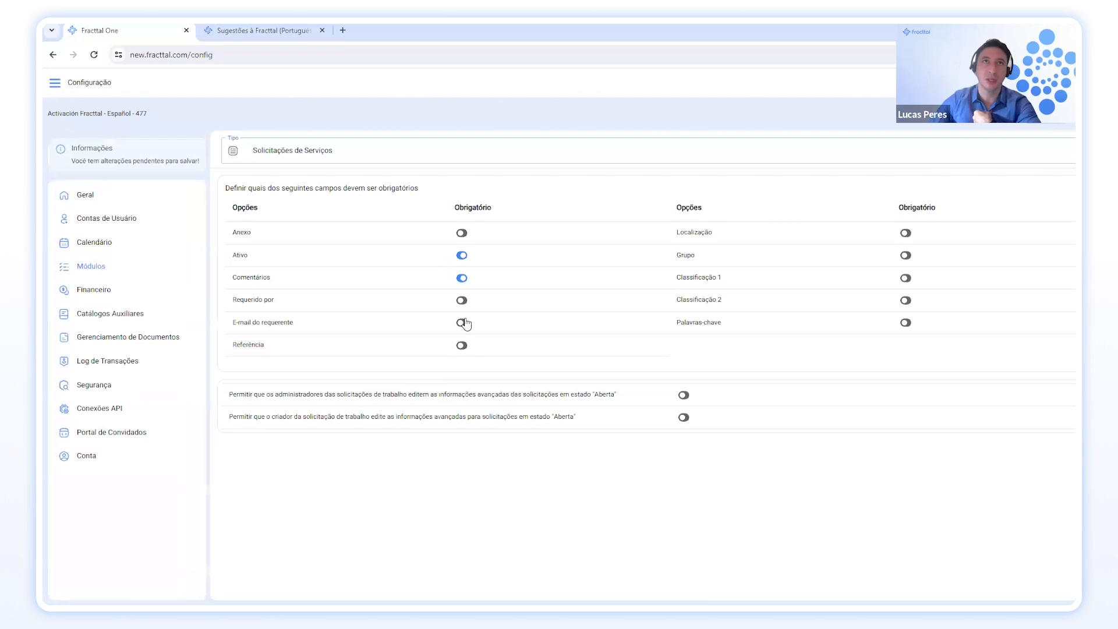
click(460, 256)
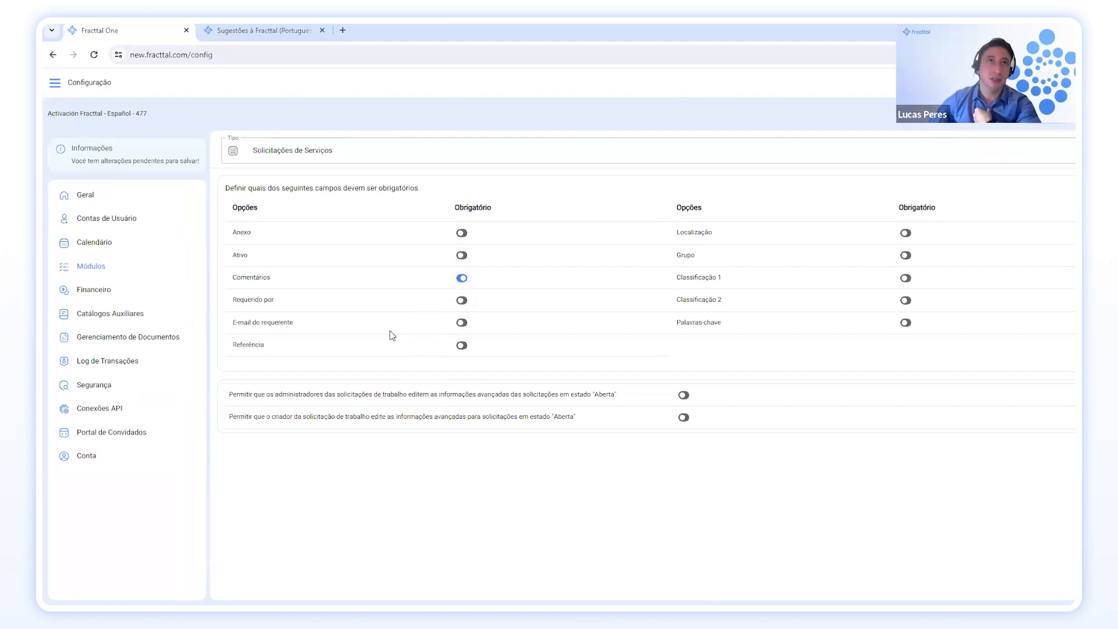
click(462, 302)
click(461, 324)
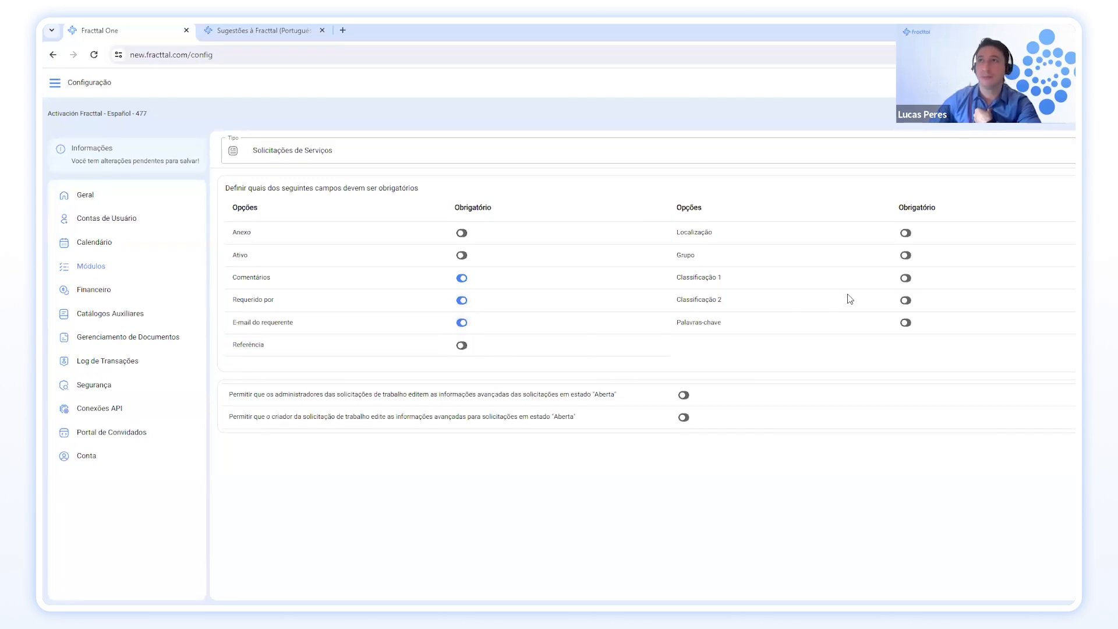
click(905, 257)
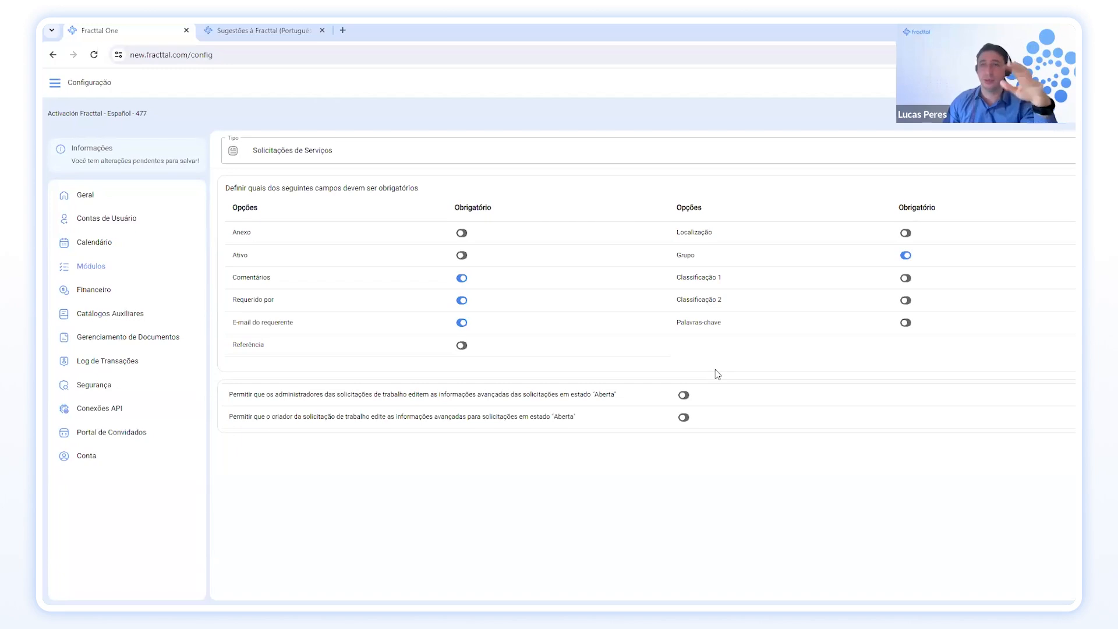
click(909, 281)
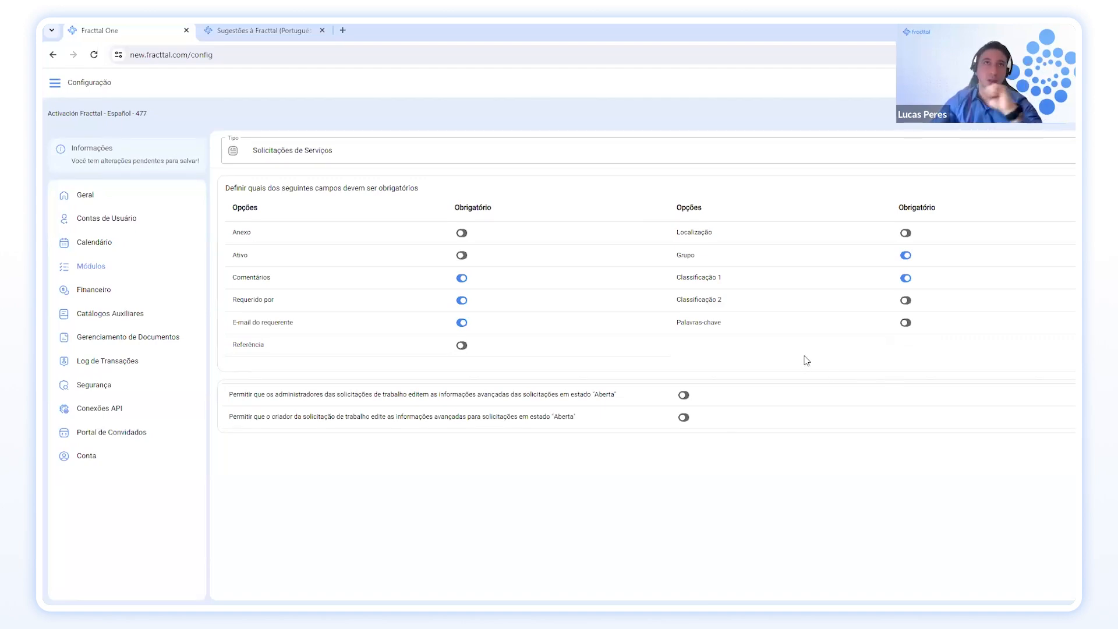
click(902, 281)
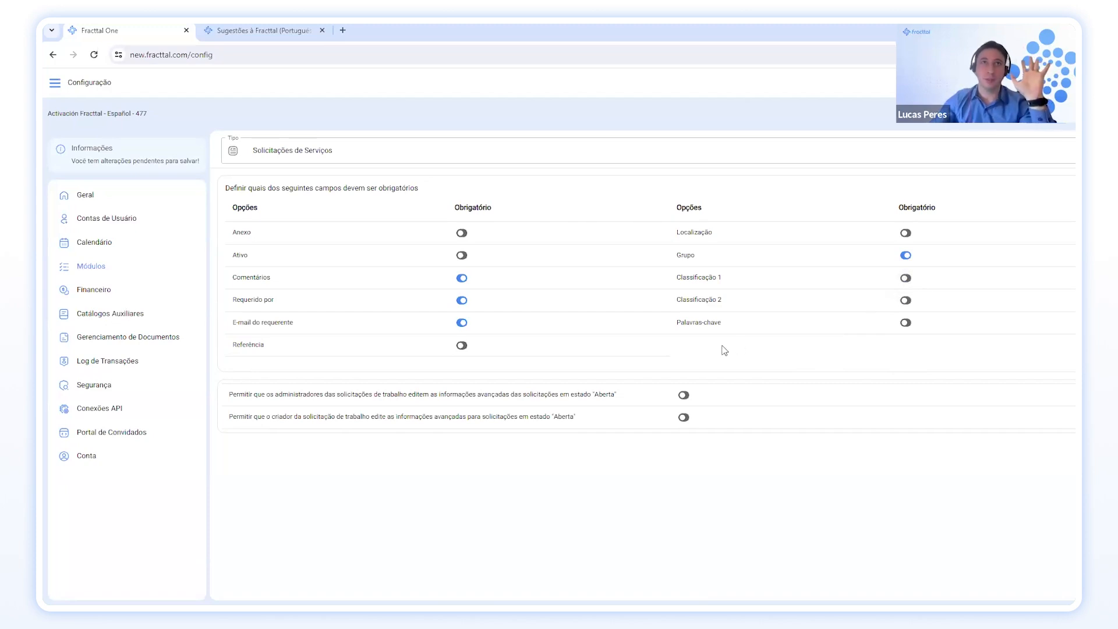
click(461, 323)
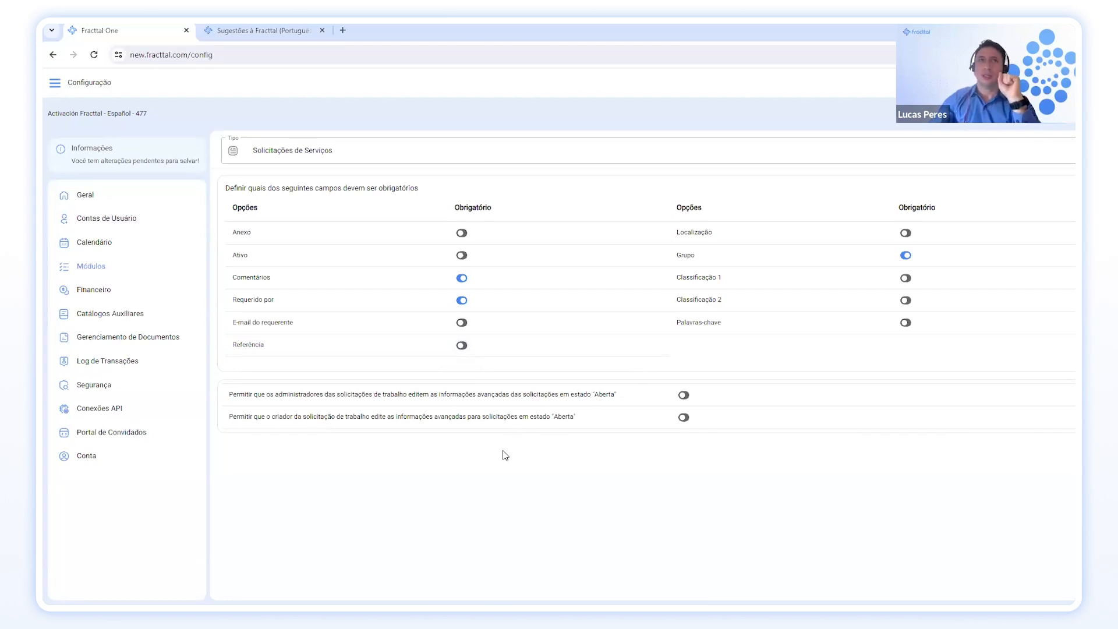
Review the Financeiro exchange rates for Argentine Peso, Mexican UDI and US Dollar, then go to Catálogos Auxiliares.
click(119, 296)
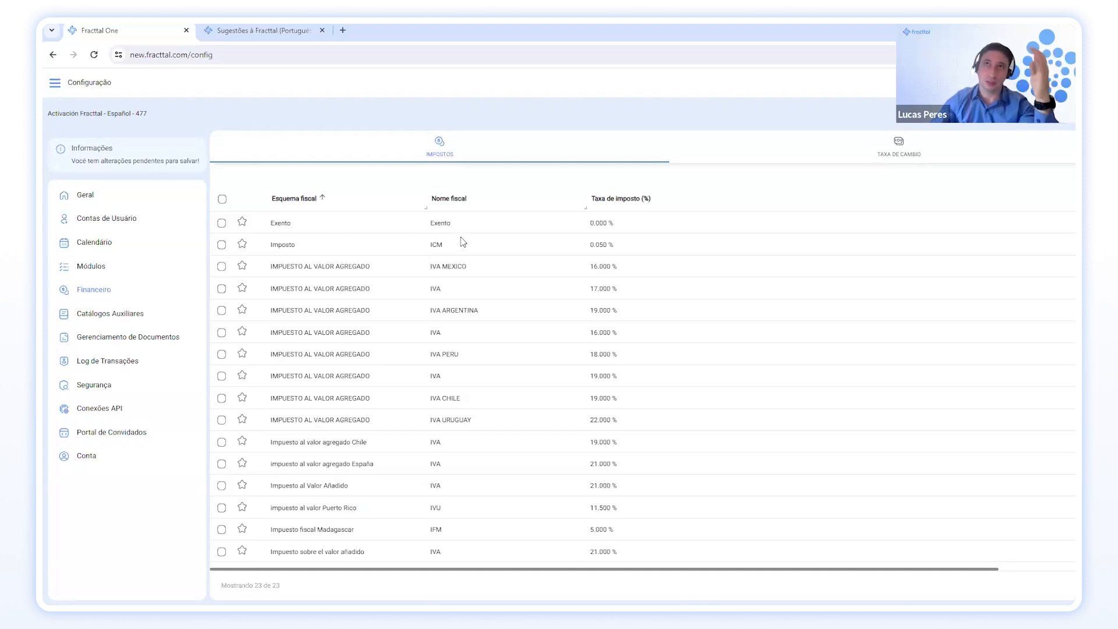
scroll(462, 245, down, 3)
scroll(462, 246, up, 3)
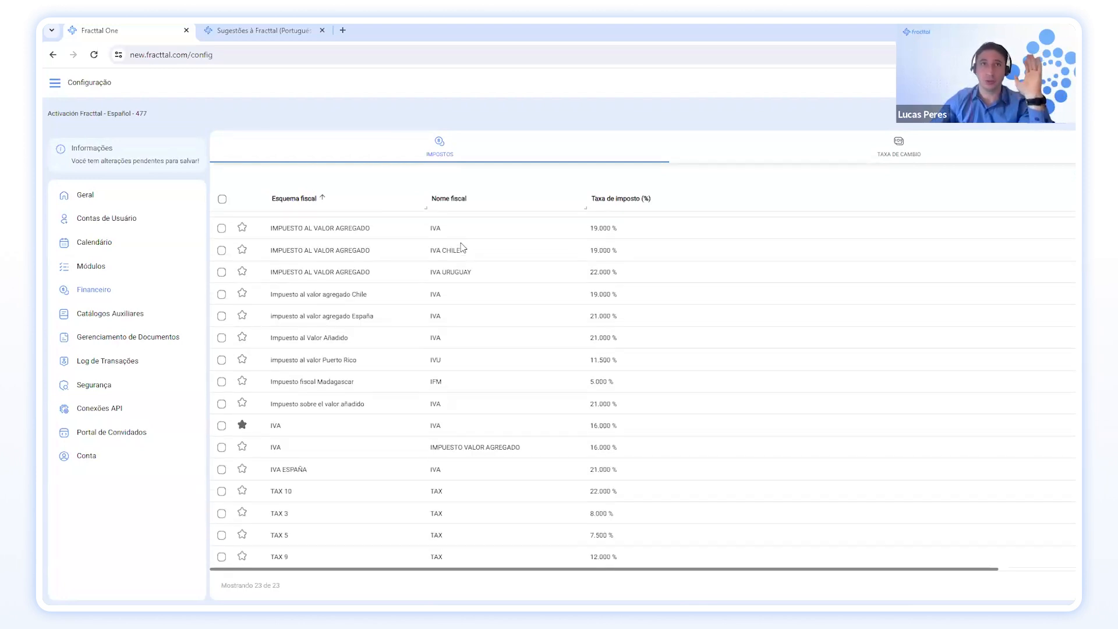
scroll(462, 245, down, 1)
scroll(461, 246, up, 1)
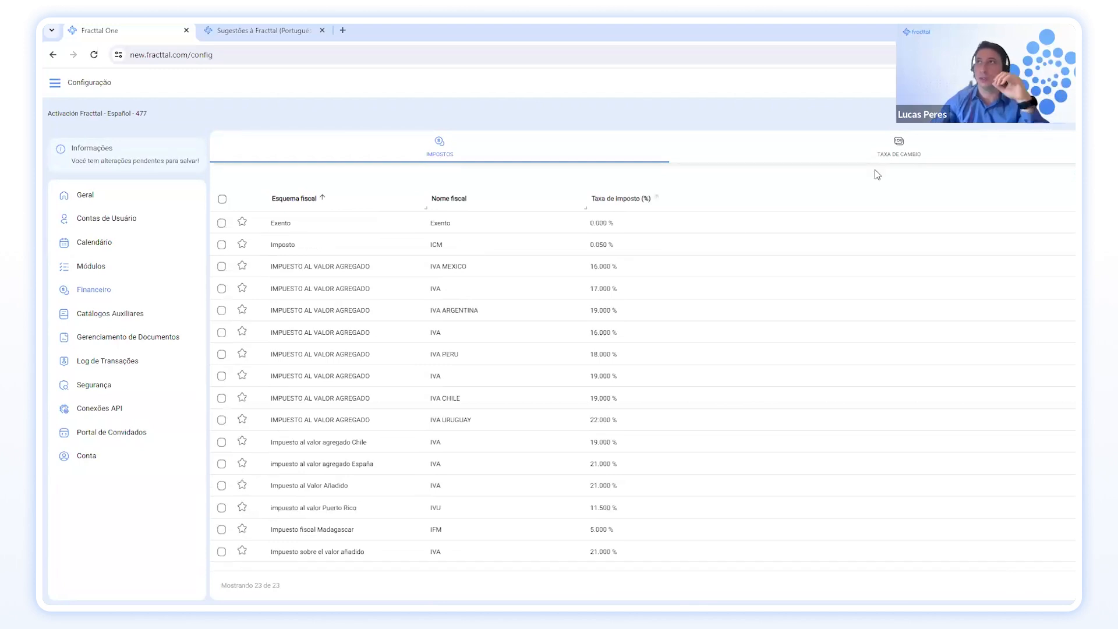
click(890, 154)
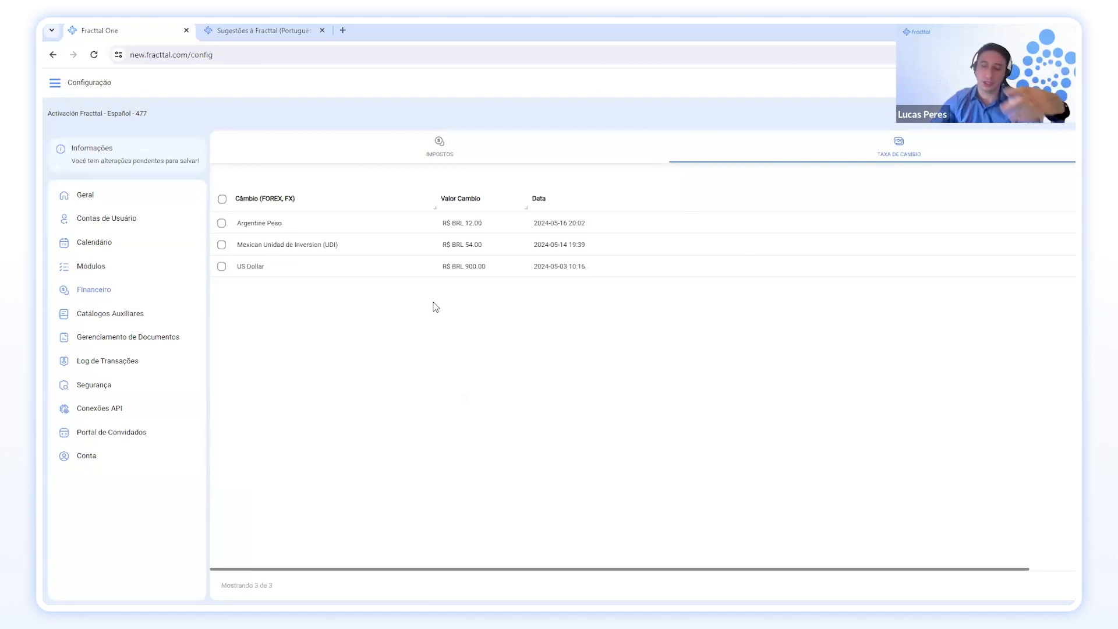
click(135, 319)
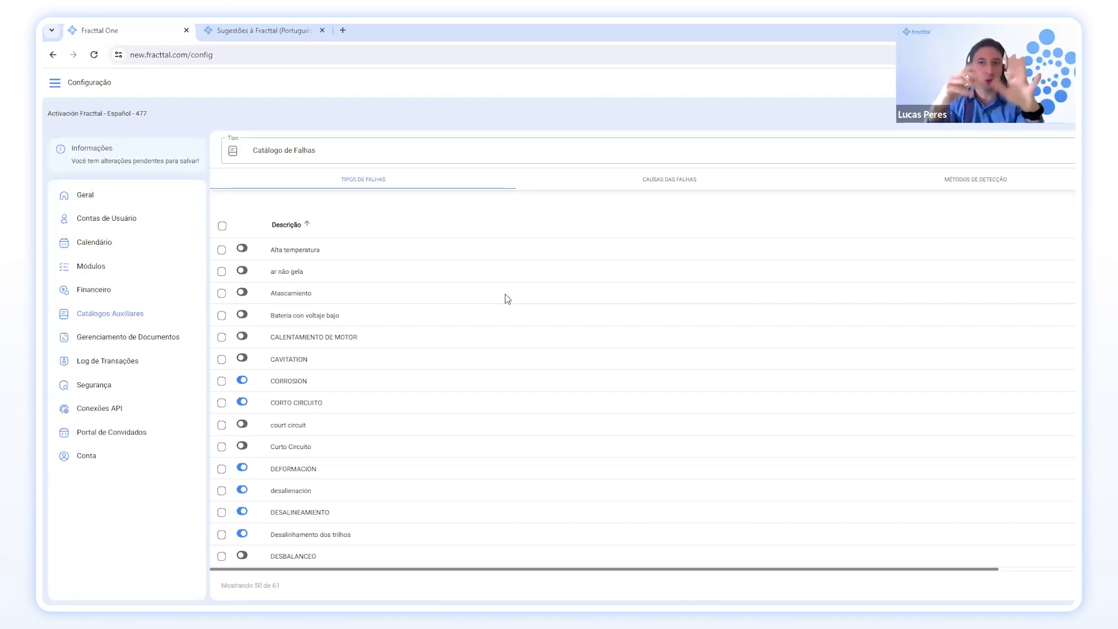
Scroll through the 61 failure types listed in Catálogo de Falhas.
scroll(507, 299, down, 4)
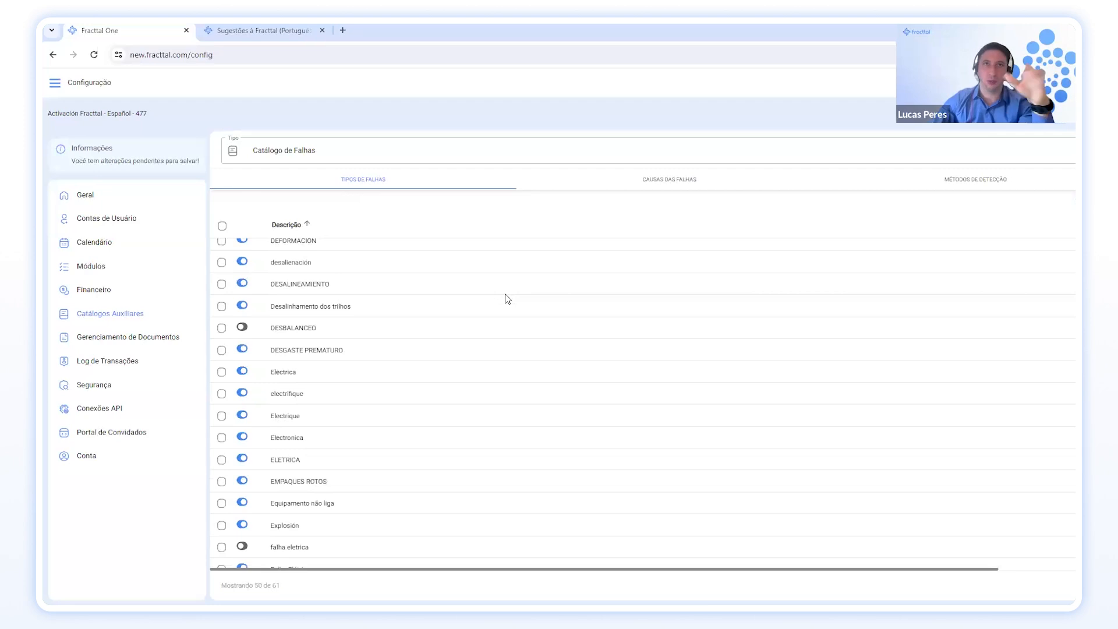
scroll(507, 298, up, 4)
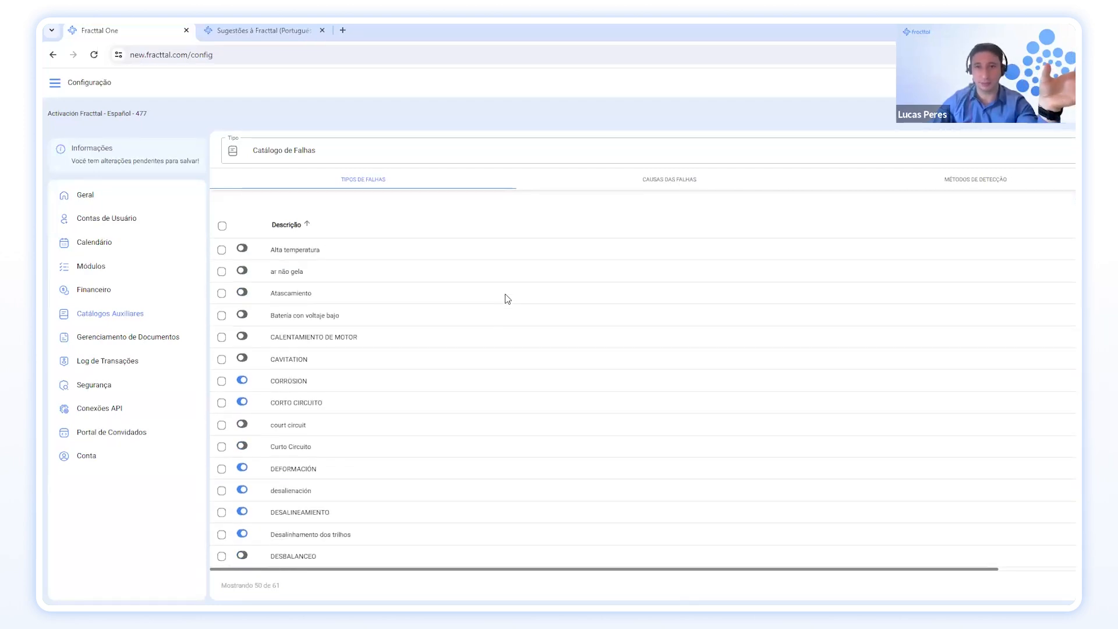
Deactivate the Chuva failure cause, then list the 32 Métodos de Detecção entries.
click(661, 178)
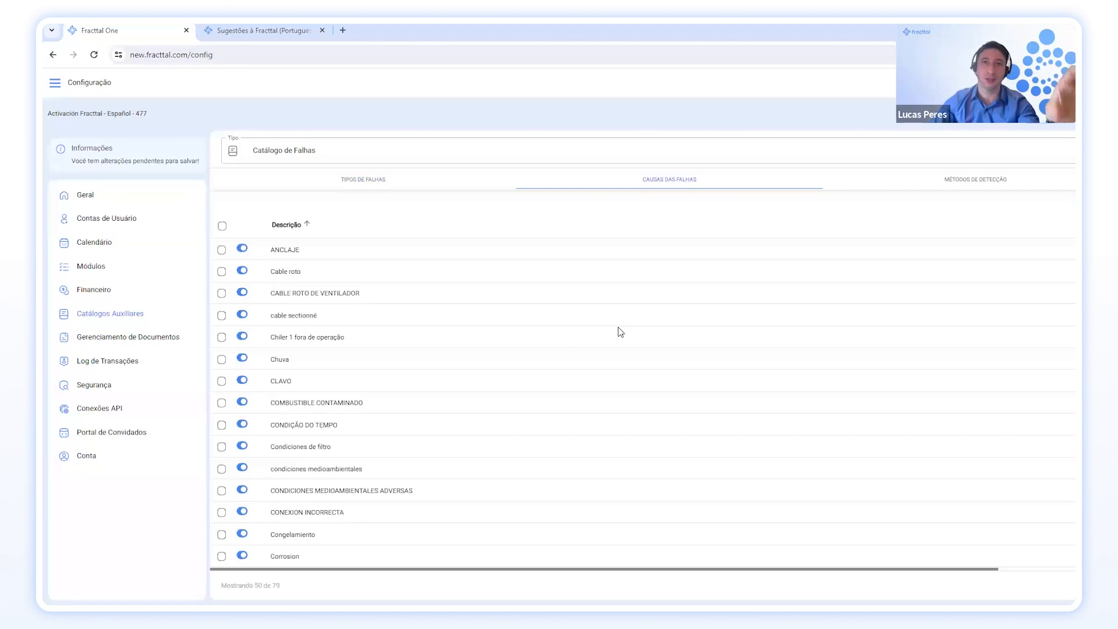
scroll(621, 332, down, 1)
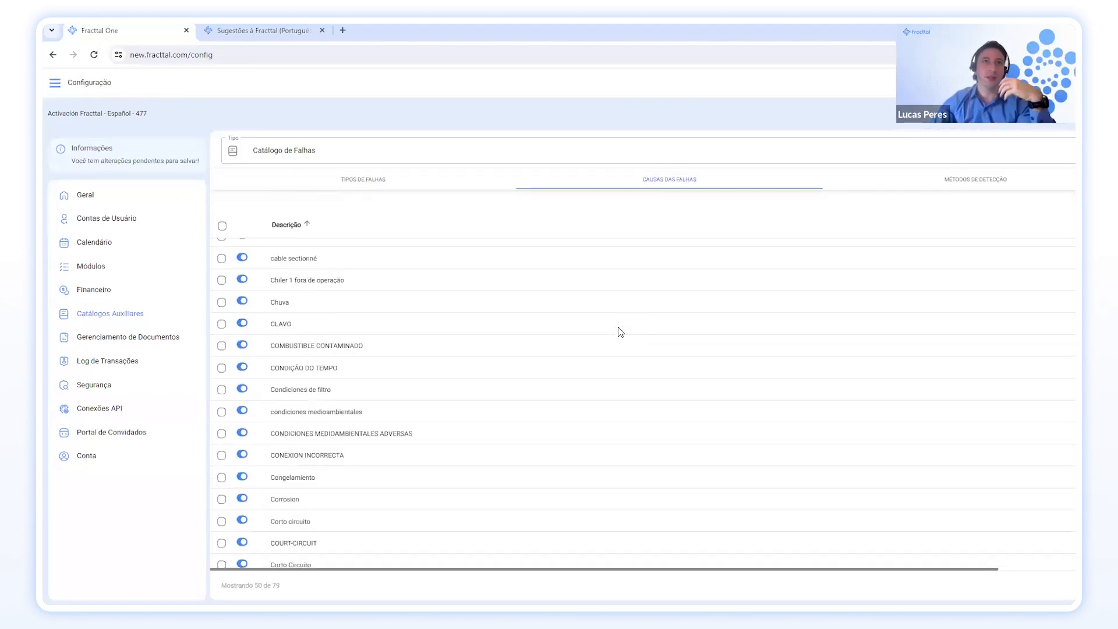
scroll(620, 332, down, 1)
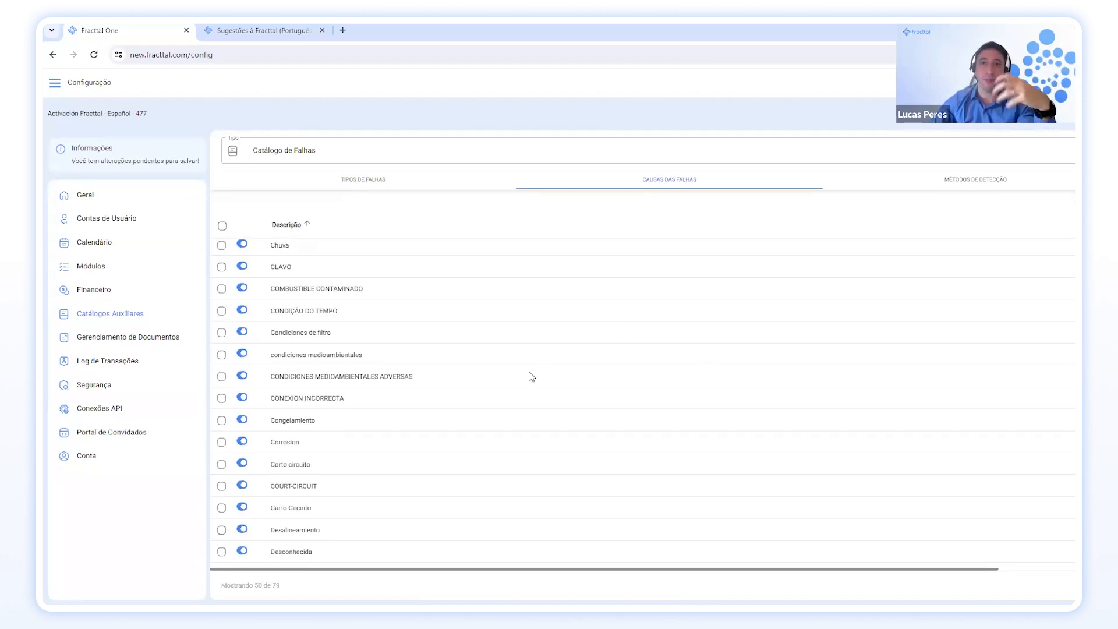
scroll(417, 413, up, 2)
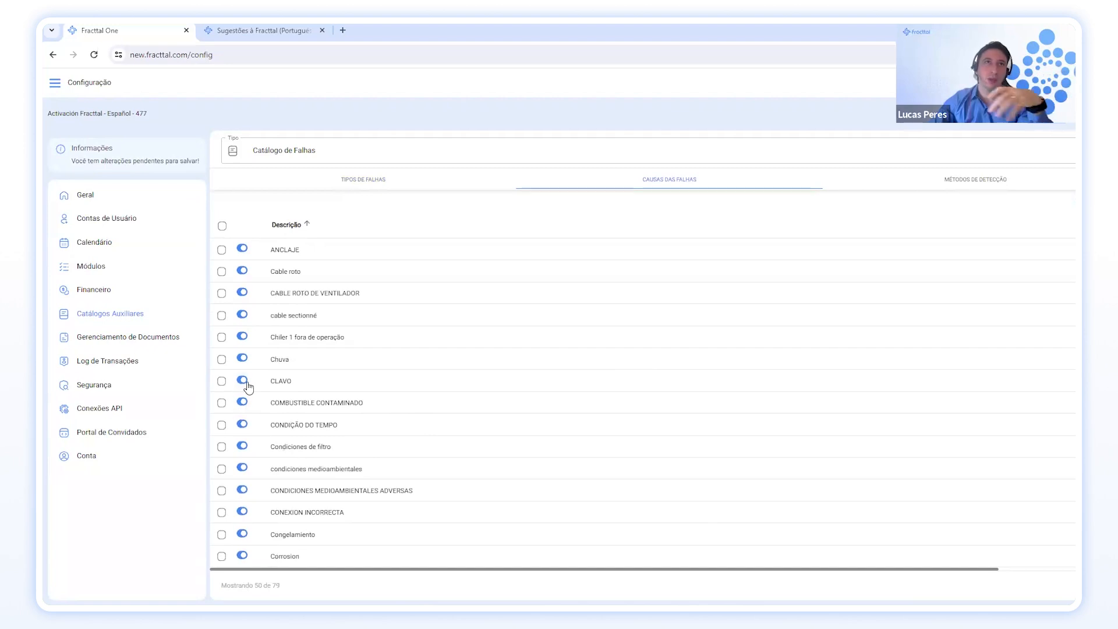
click(242, 358)
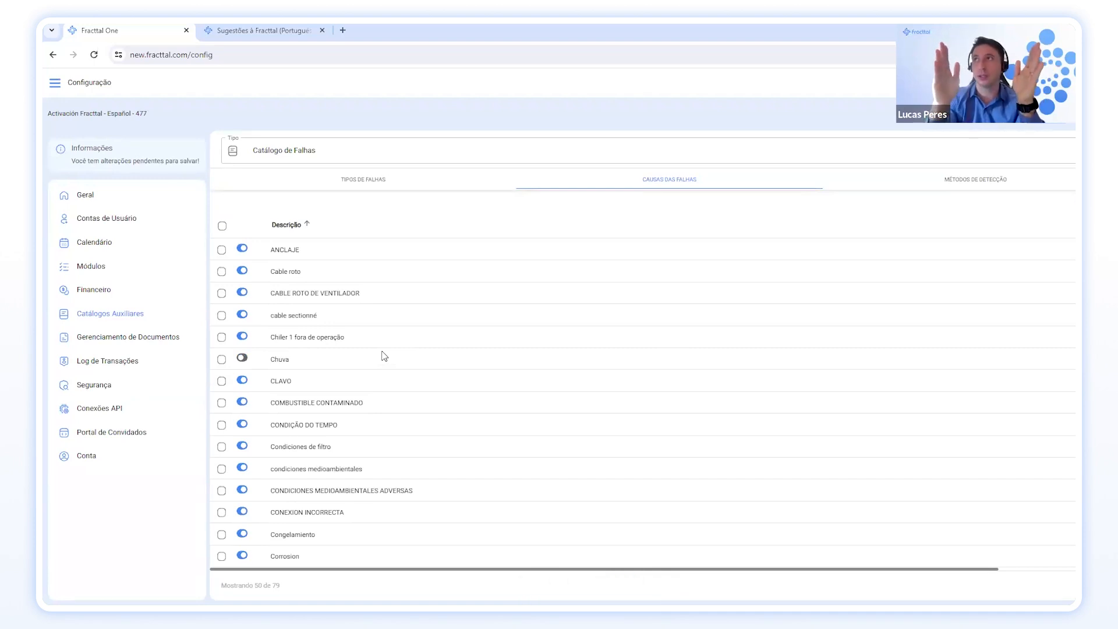
click(981, 188)
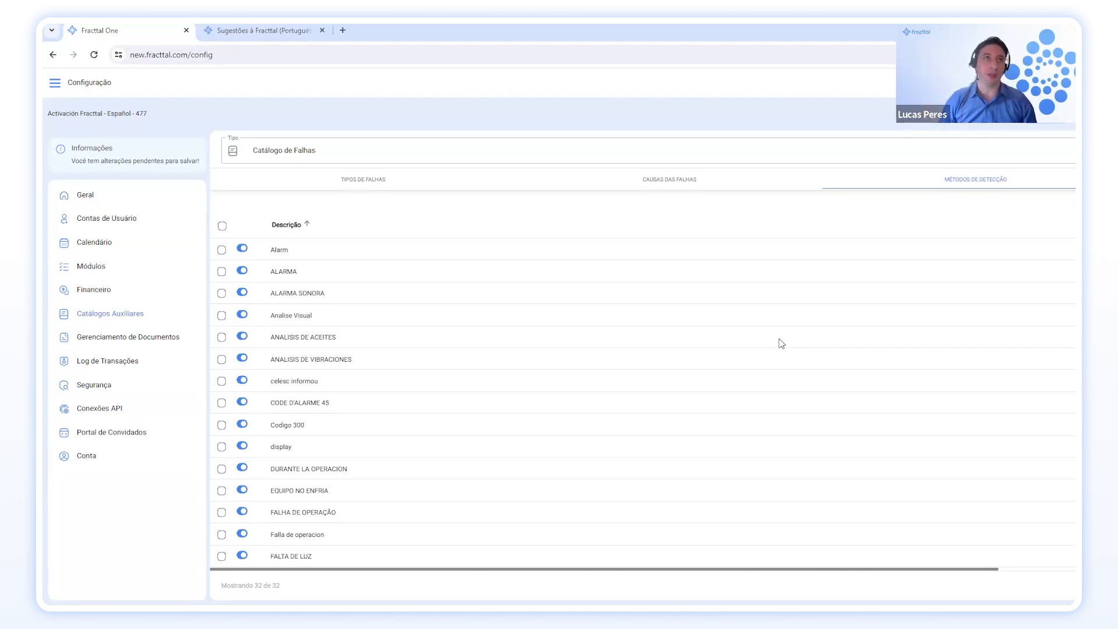
click(503, 152)
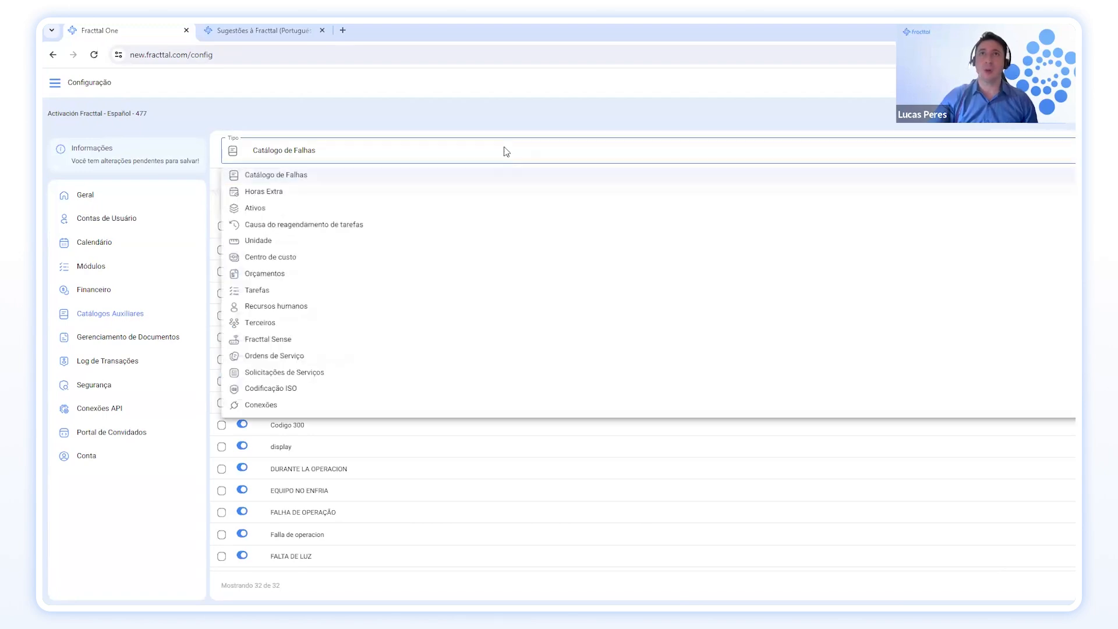
Switch the auxiliary catalogue to Ativos and scroll through its Tipos list.
click(502, 192)
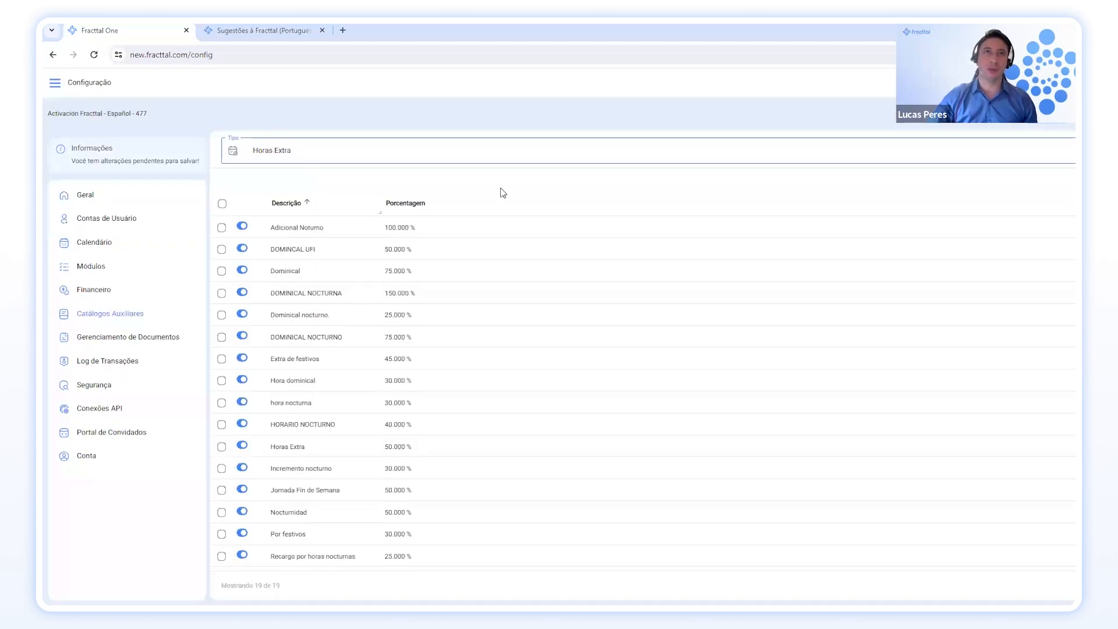
click(514, 155)
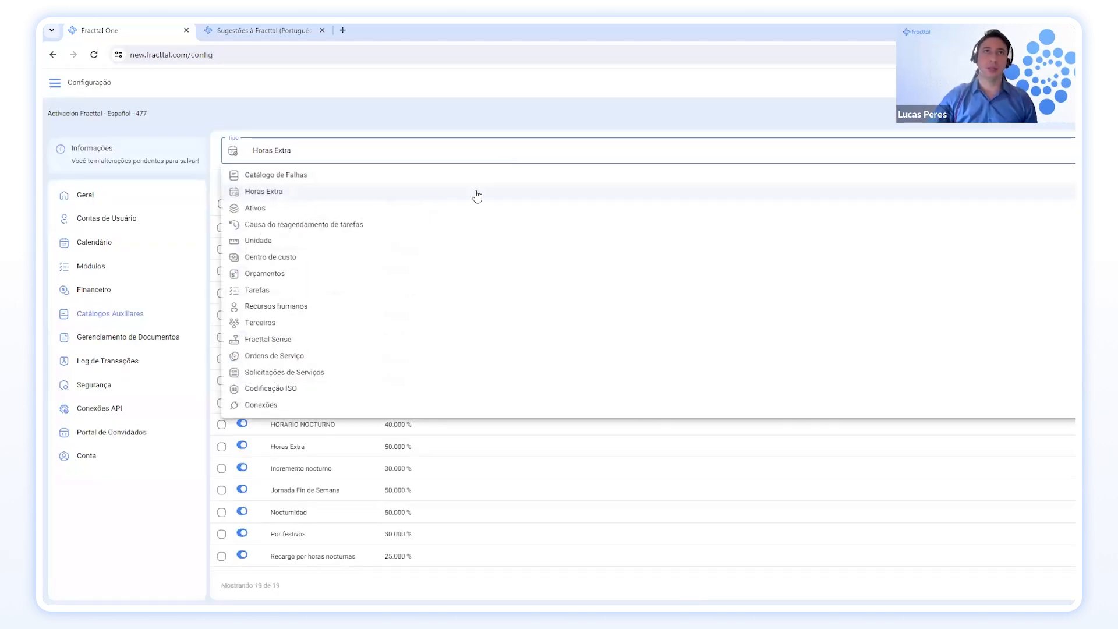
click(466, 208)
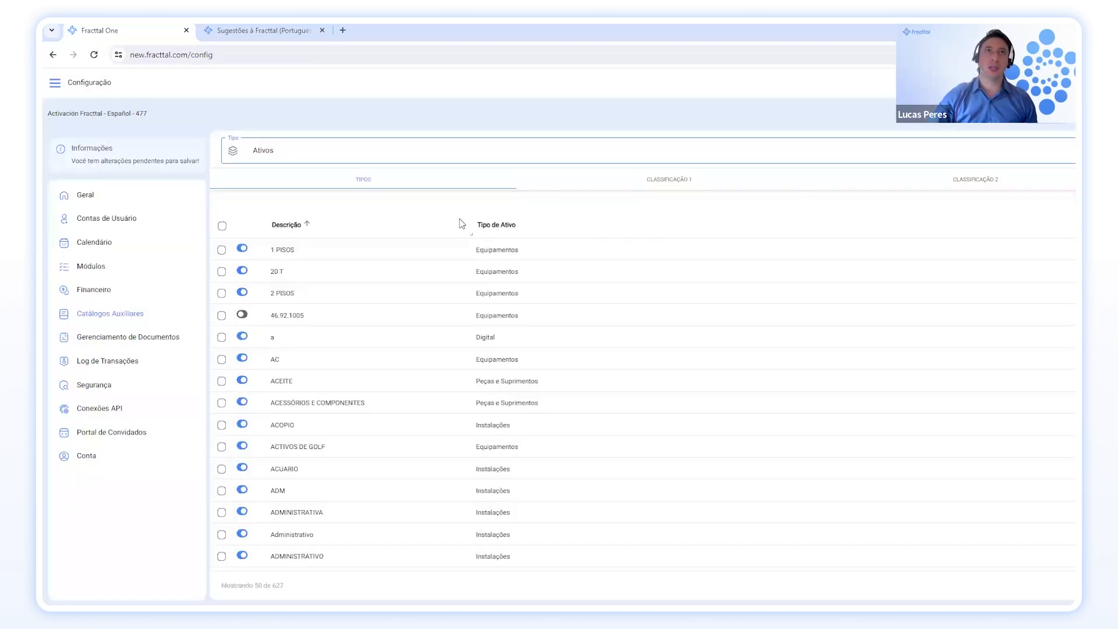
scroll(429, 266, down, 5)
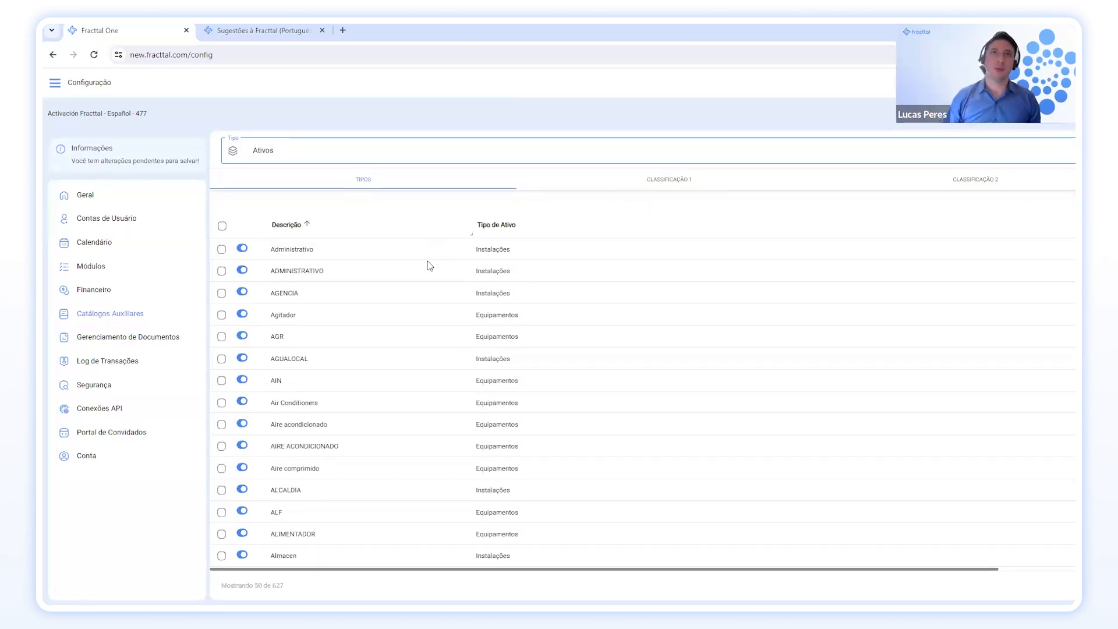
scroll(427, 261, down, 1)
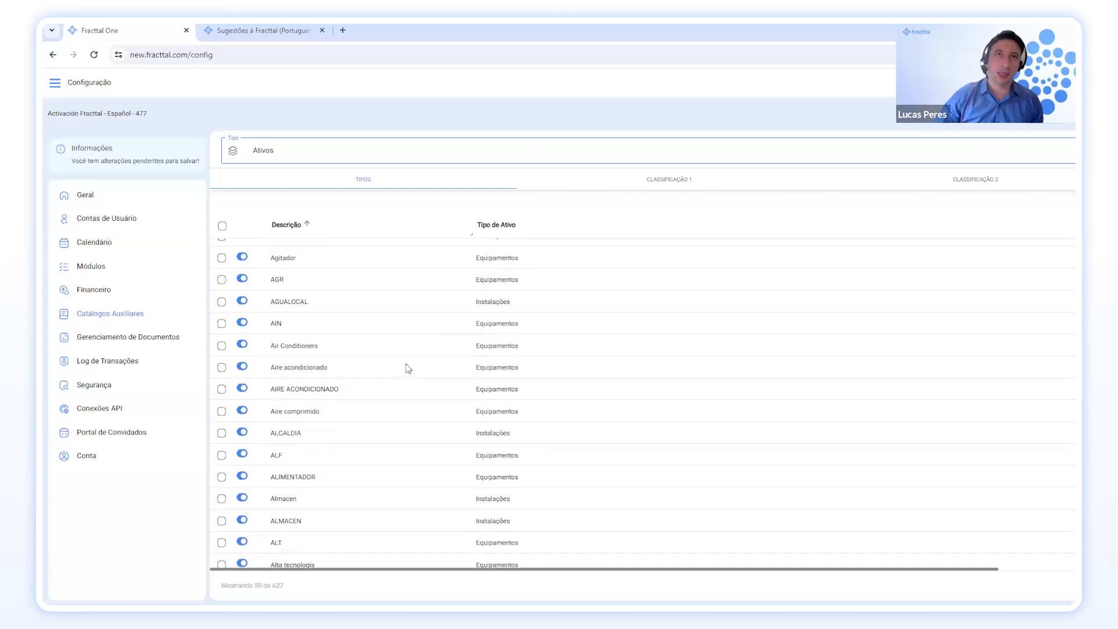
scroll(401, 387, down, 6)
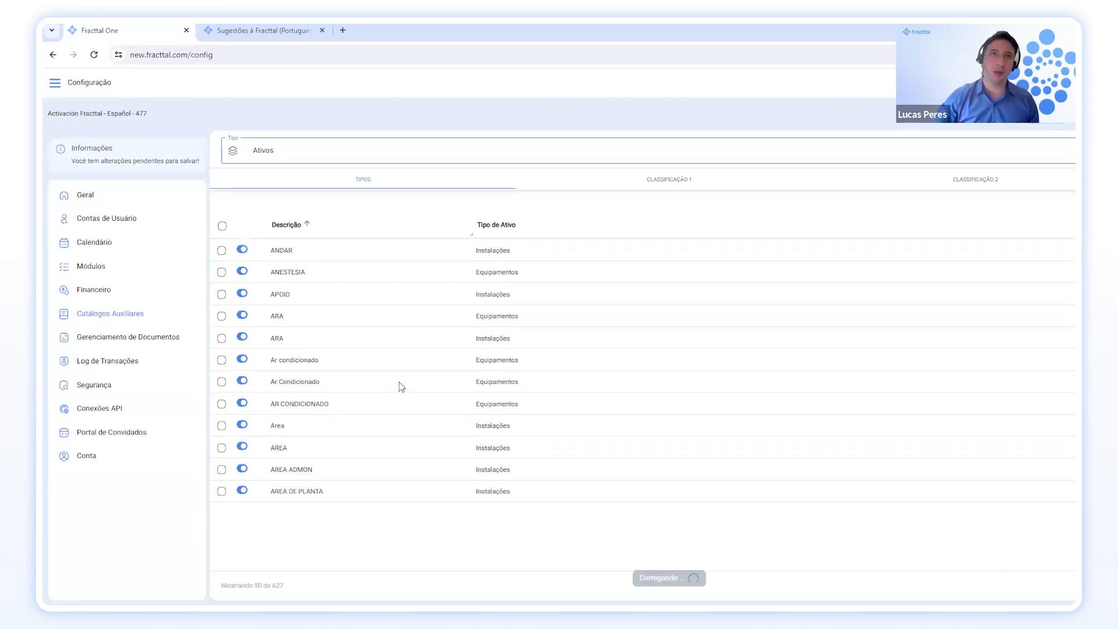
scroll(401, 386, down, 3)
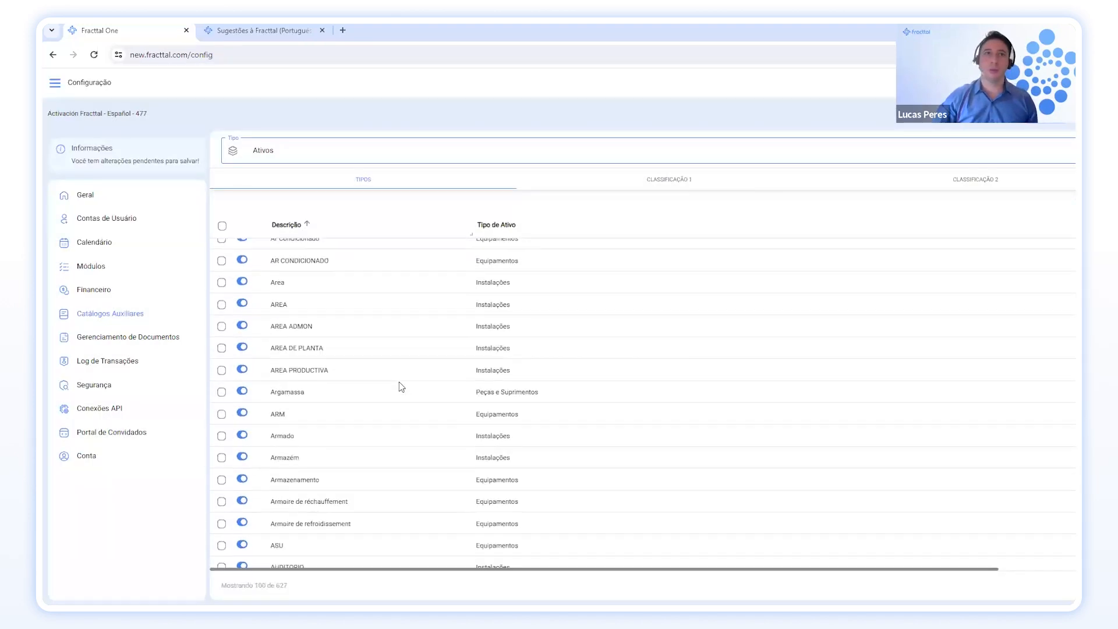
scroll(401, 387, down, 3)
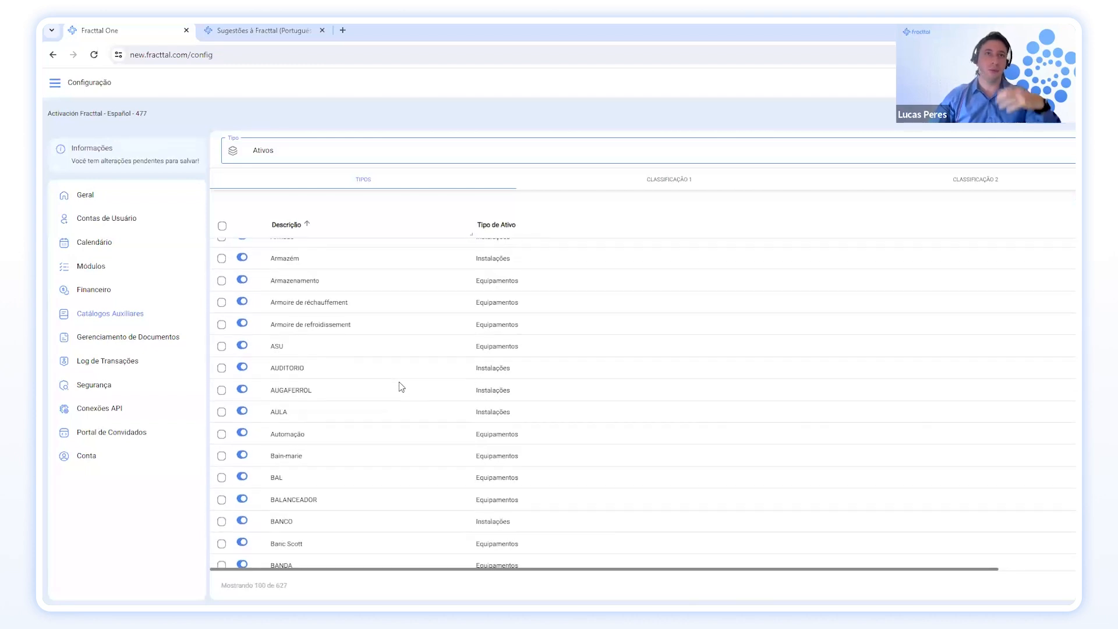
Browse the Ativos Classificação 1 and 2 entries, then go to Gerenciamento de Documentos.
click(676, 185)
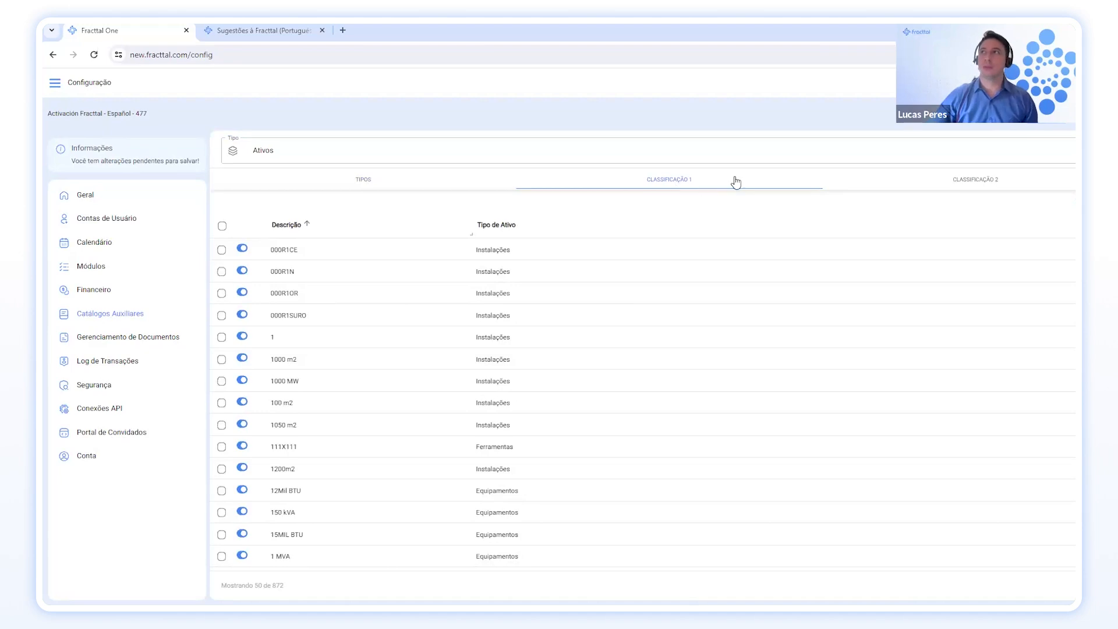
click(961, 180)
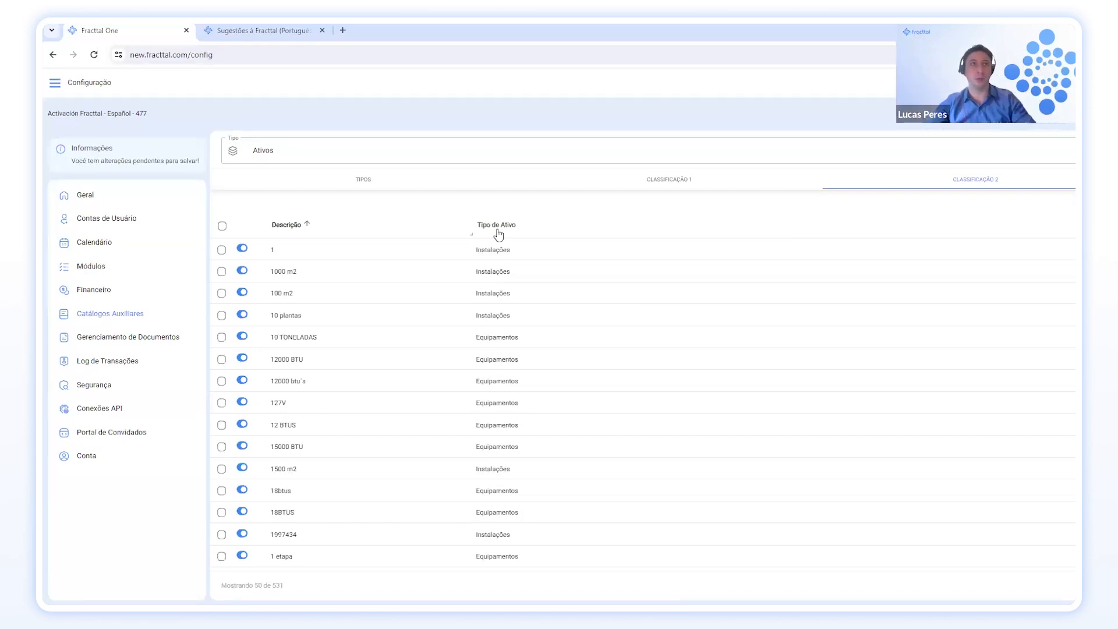
click(96, 338)
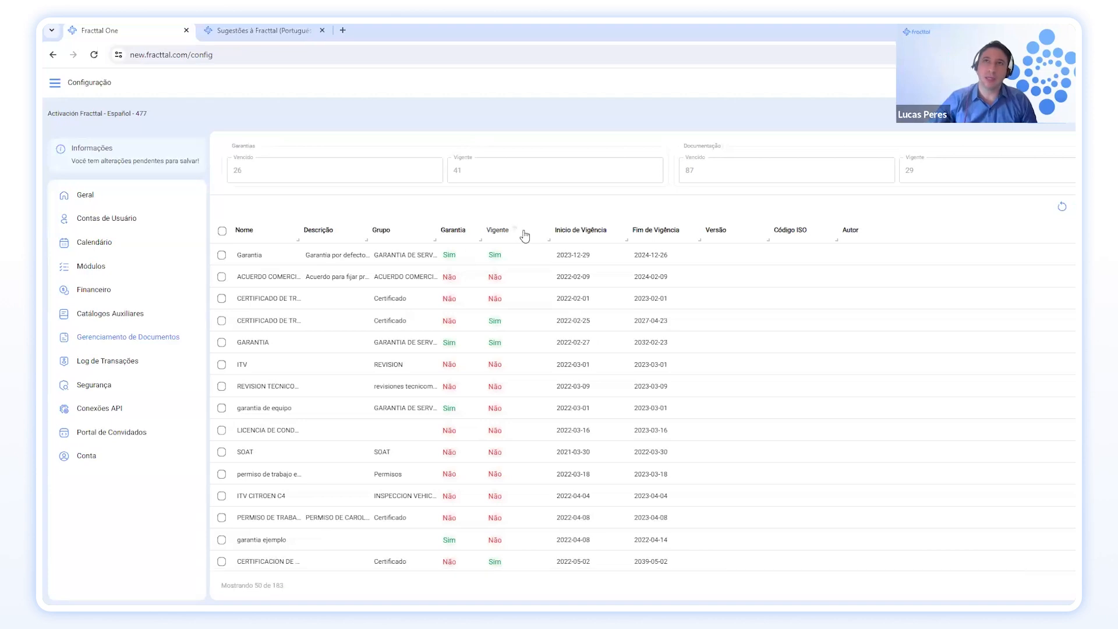
Widen the Garantia and Grupo columns so full group names are readable.
drag(485, 240, 512, 240)
drag(434, 241, 516, 242)
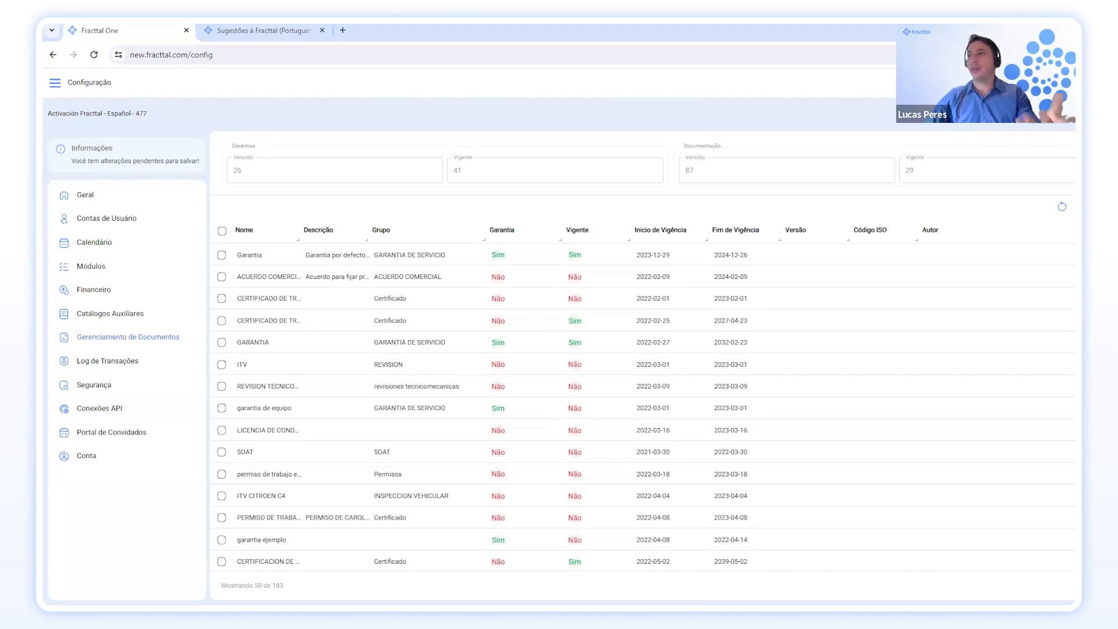
scroll(642, 406, up, 1)
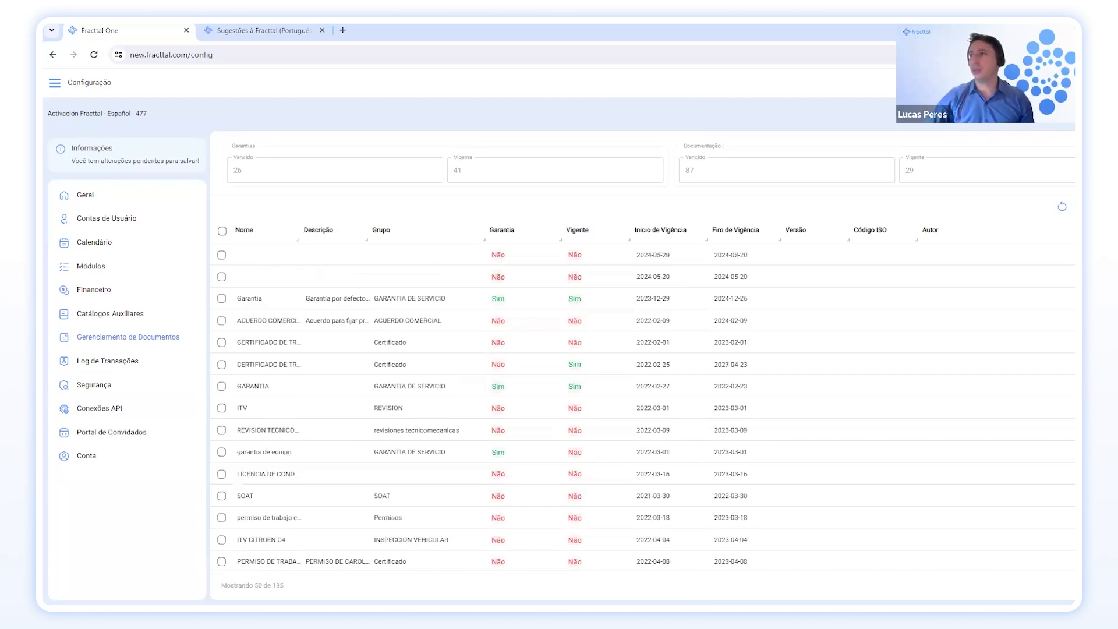
Start a new document record with the person's name and description NR35.
click(1062, 82)
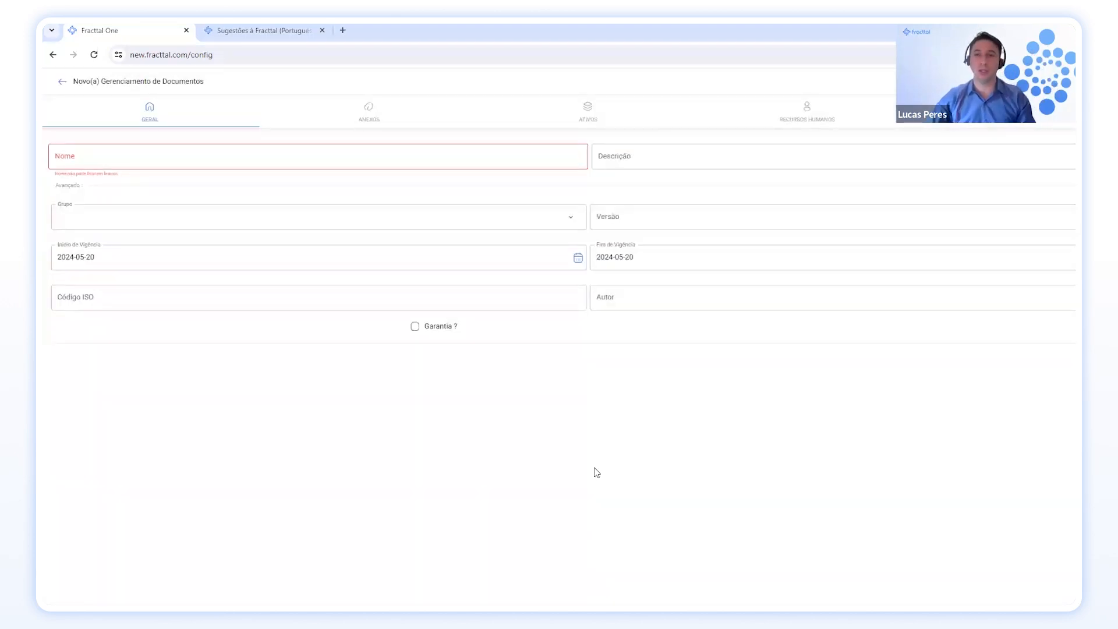
click(434, 154)
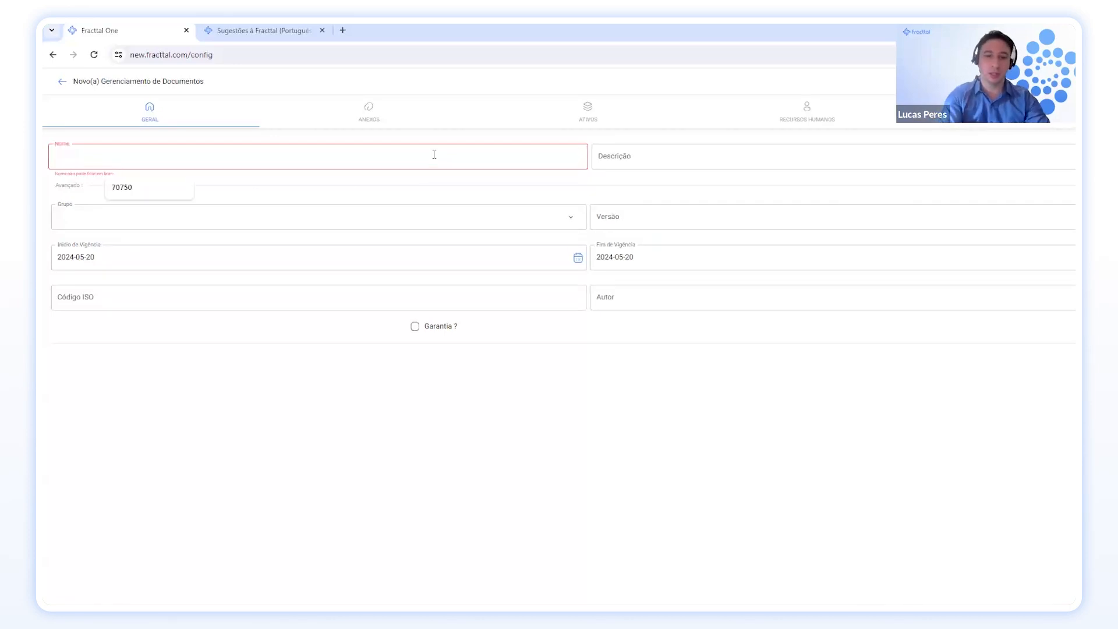
text(Lucas)
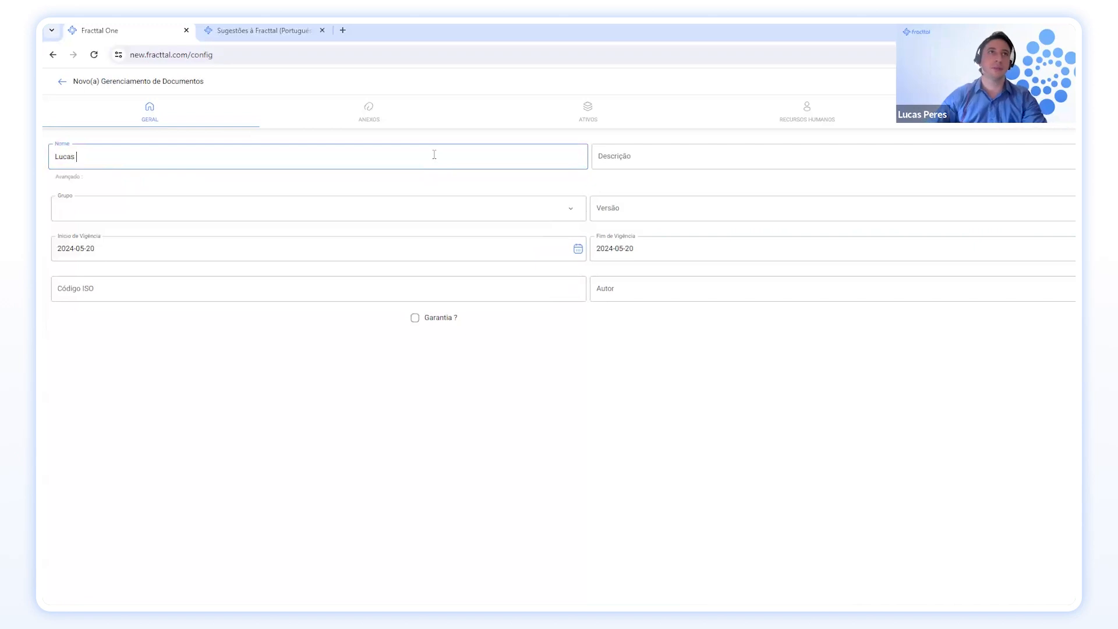
click(680, 156)
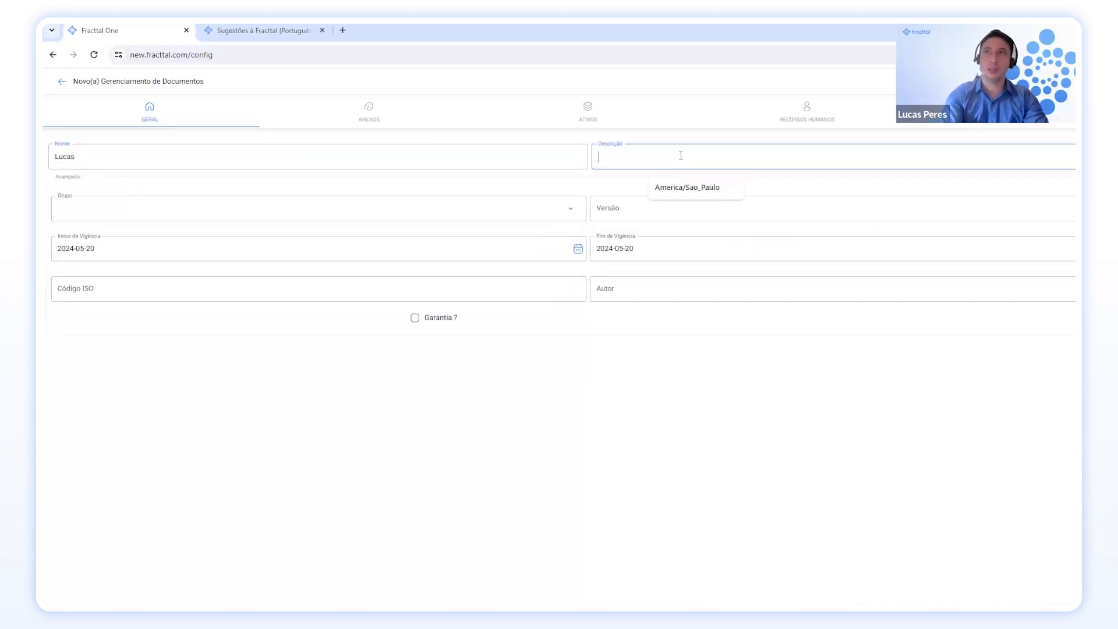
text(NR35)
Set group Certificado, version 3 and validity end date 2026-05-20.
click(571, 208)
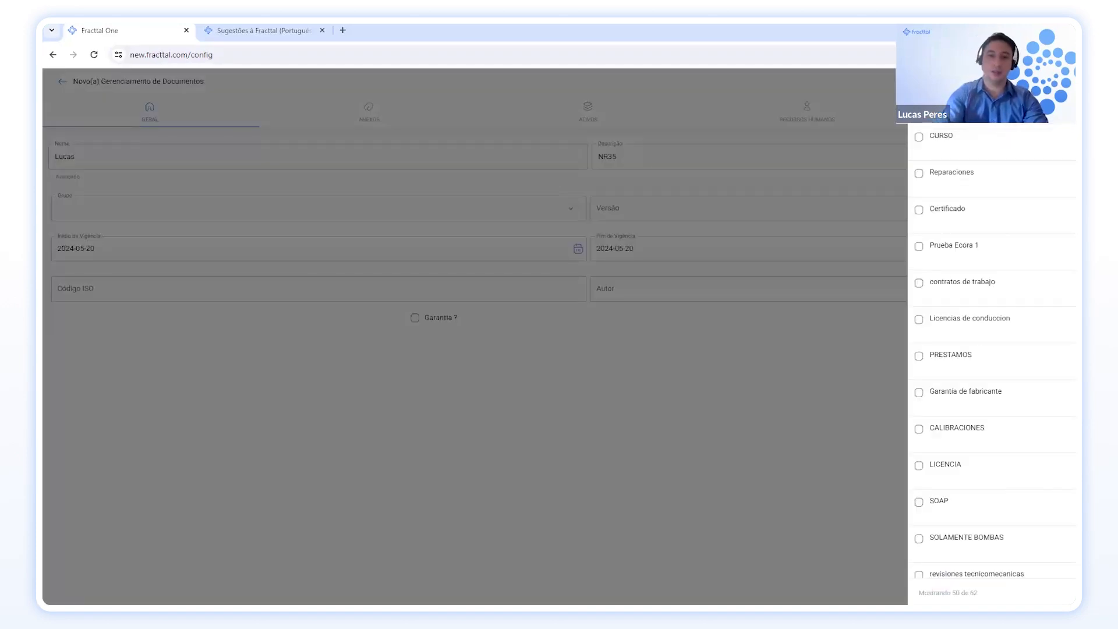
key(Return)
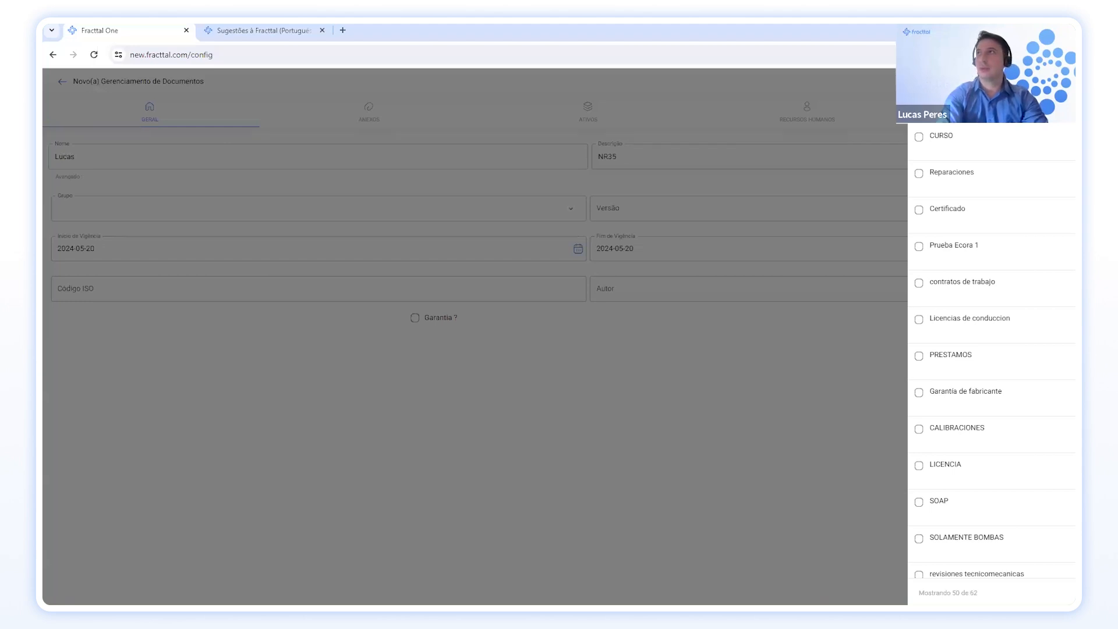
key(Return)
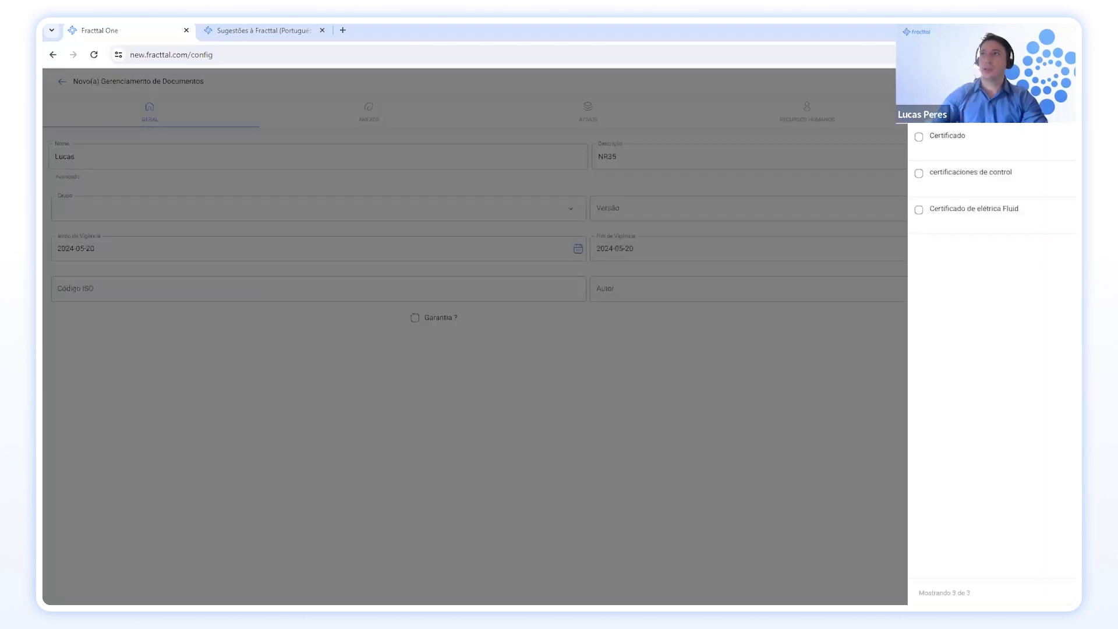
click(990, 143)
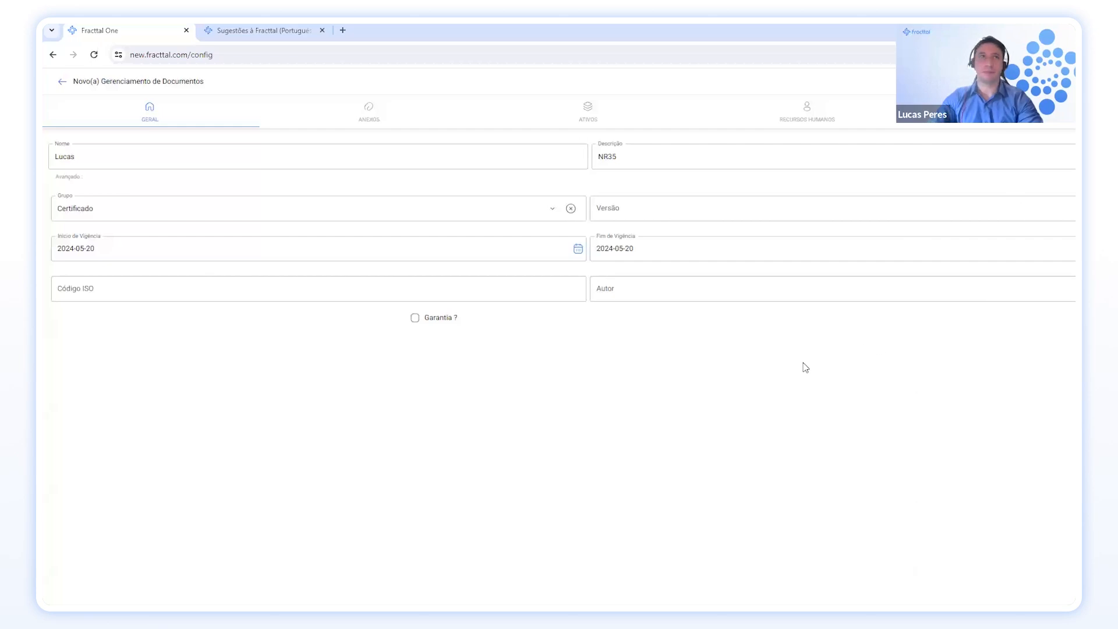
click(759, 215)
click(759, 215)
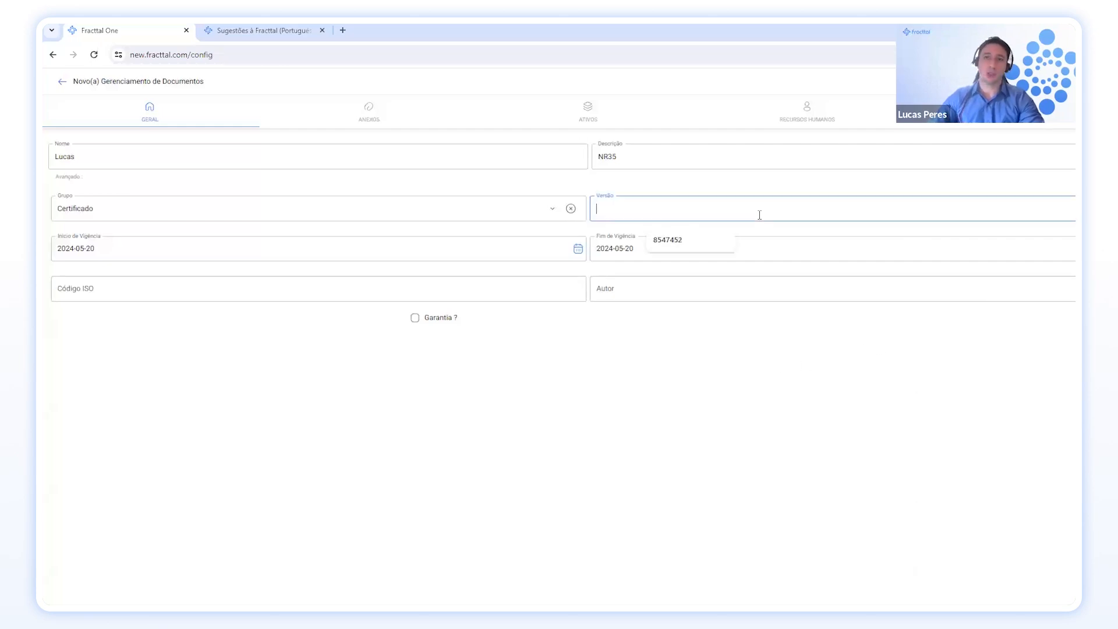
text(3)
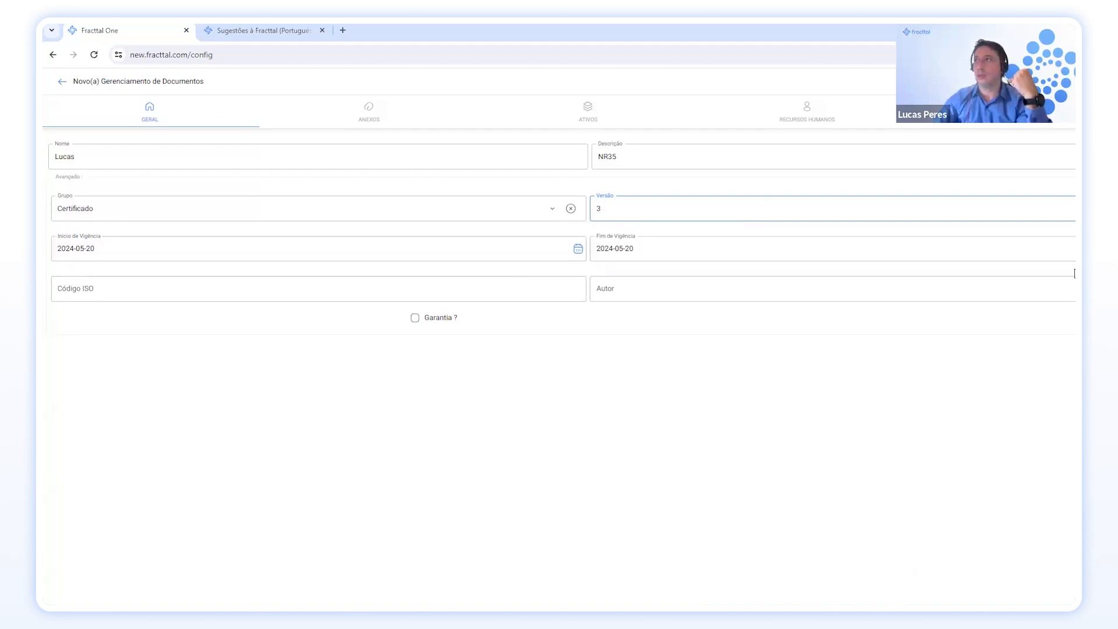
click(1070, 255)
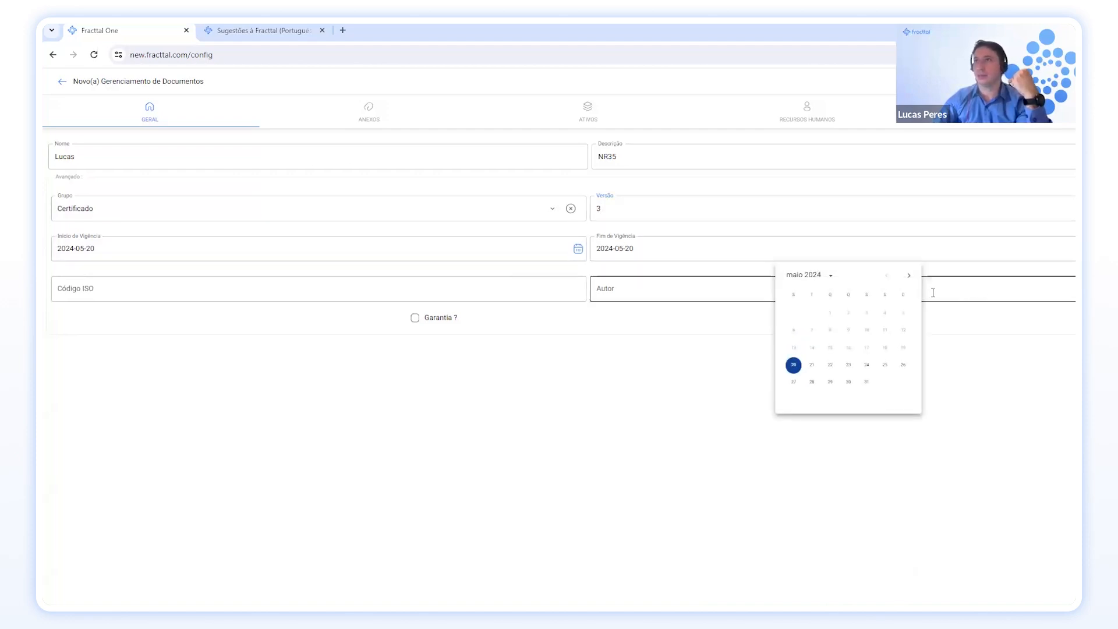
click(832, 277)
click(865, 298)
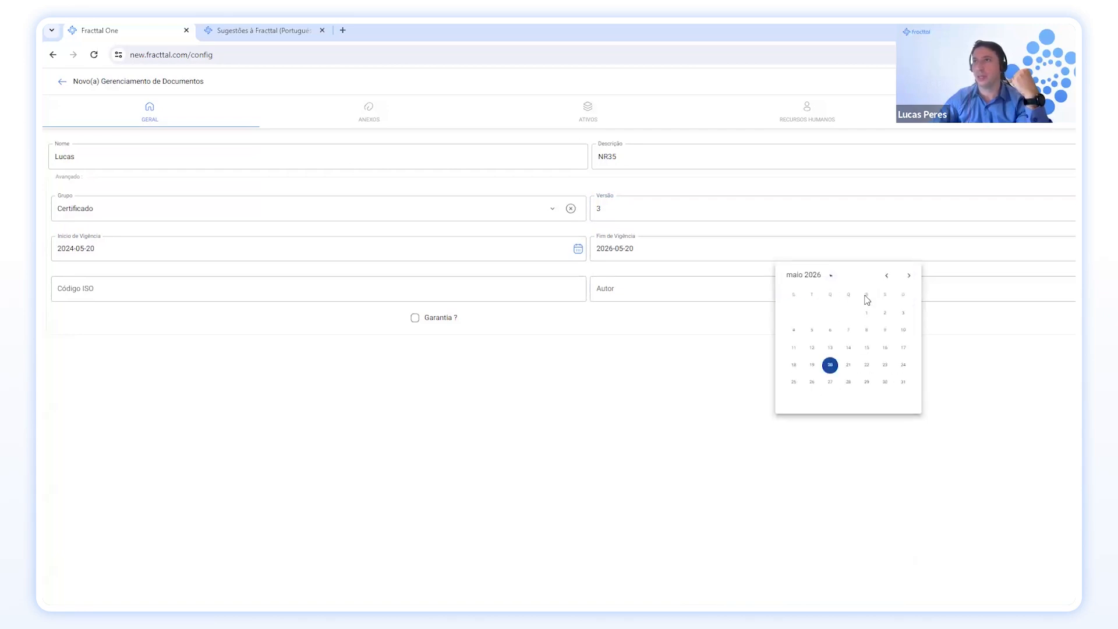
click(829, 365)
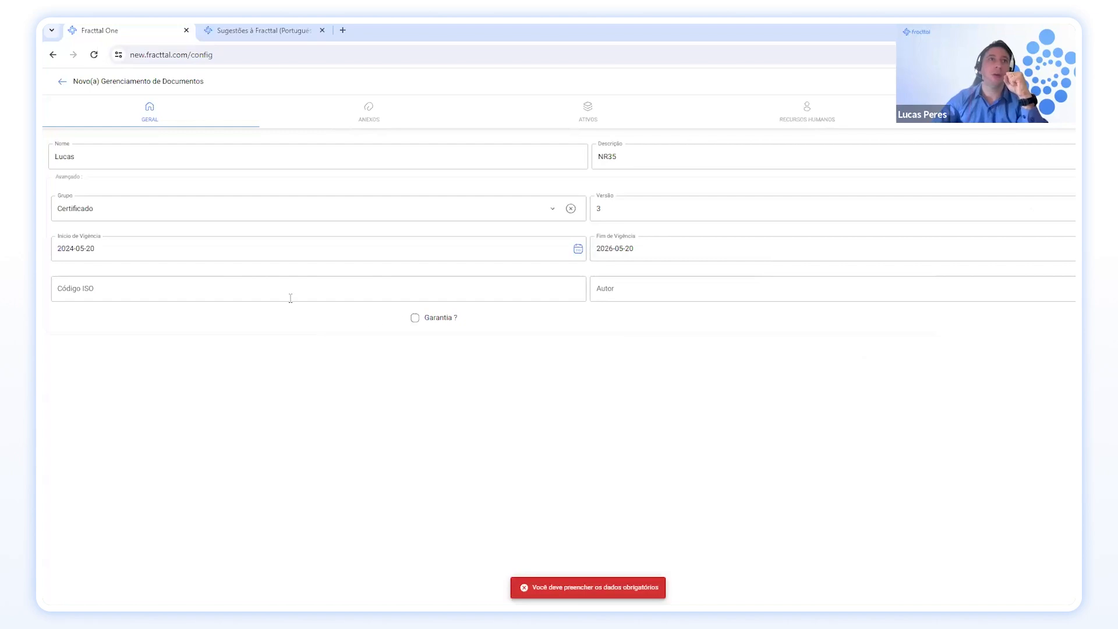
click(445, 150)
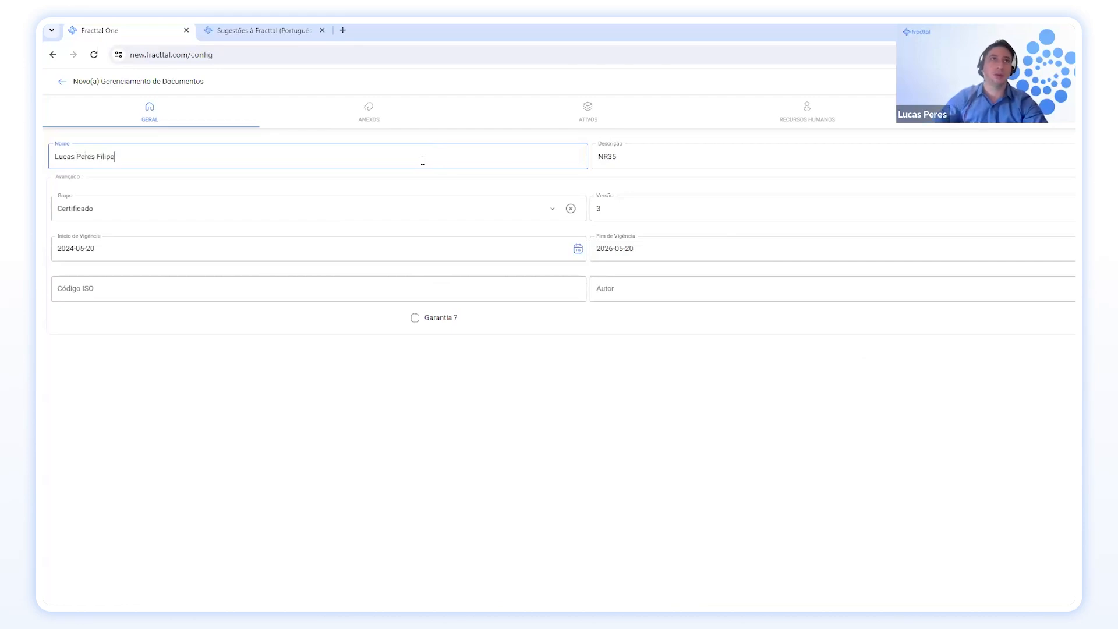
click(381, 285)
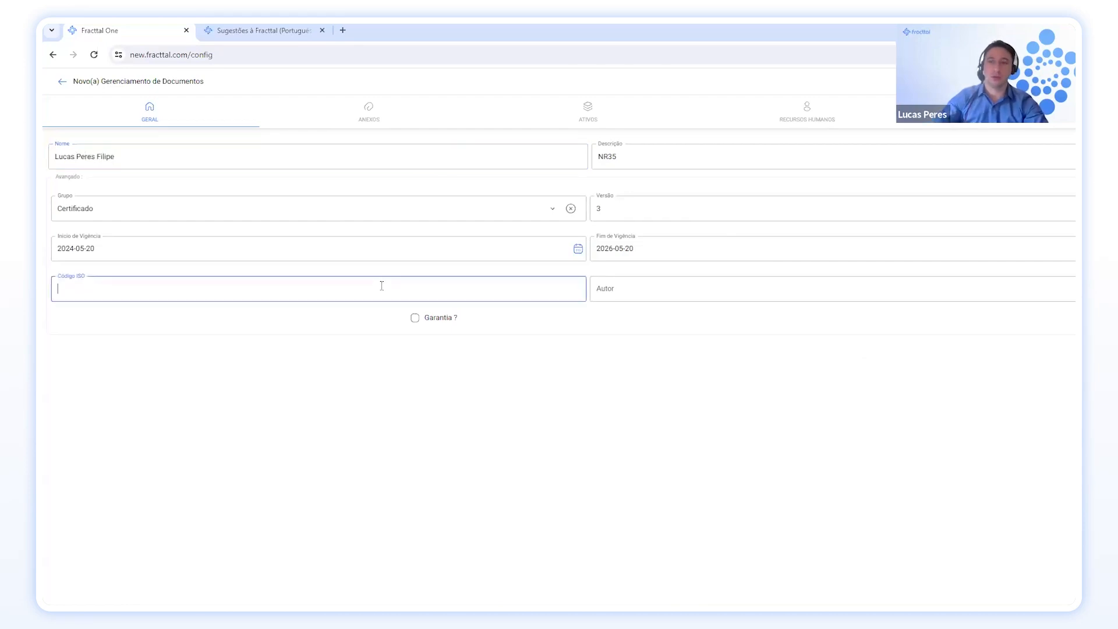
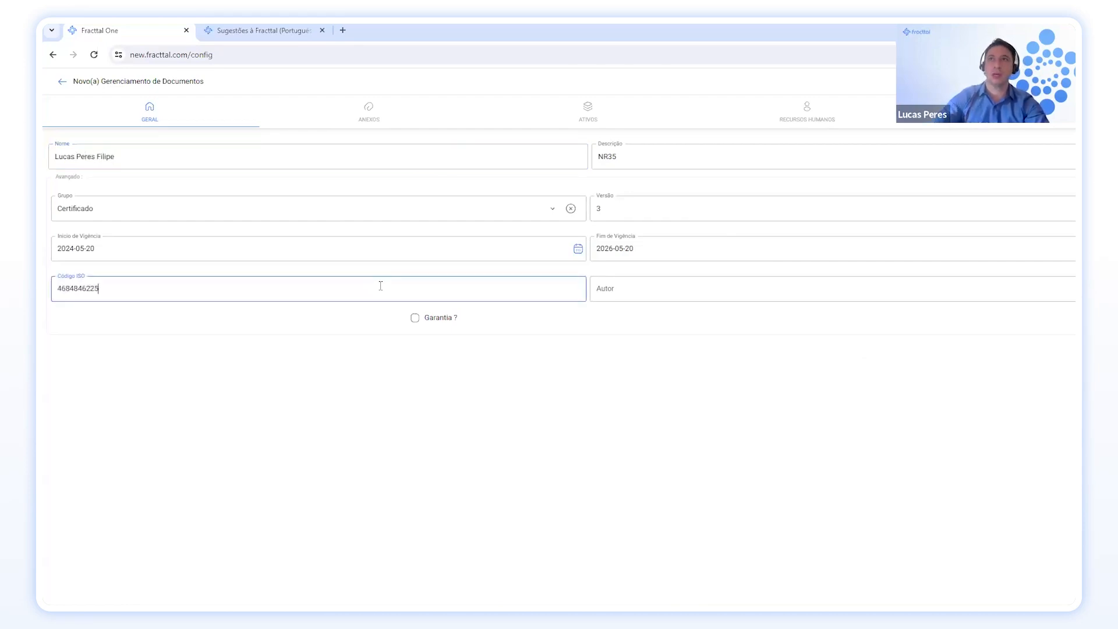
click(641, 288)
text(Lucas)
key(Tab)
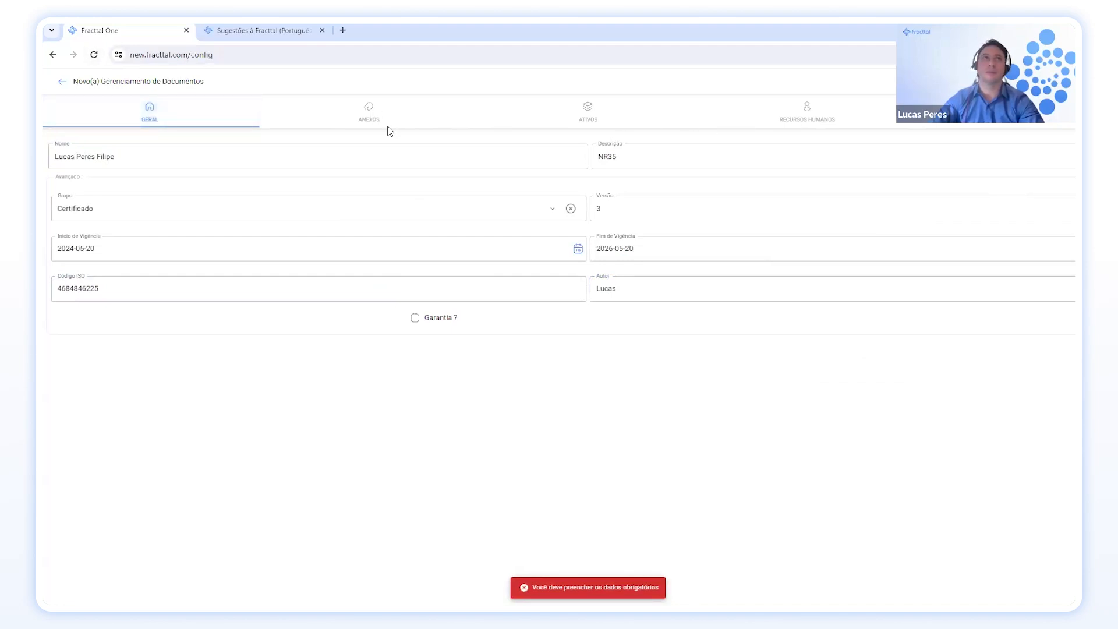
click(61, 82)
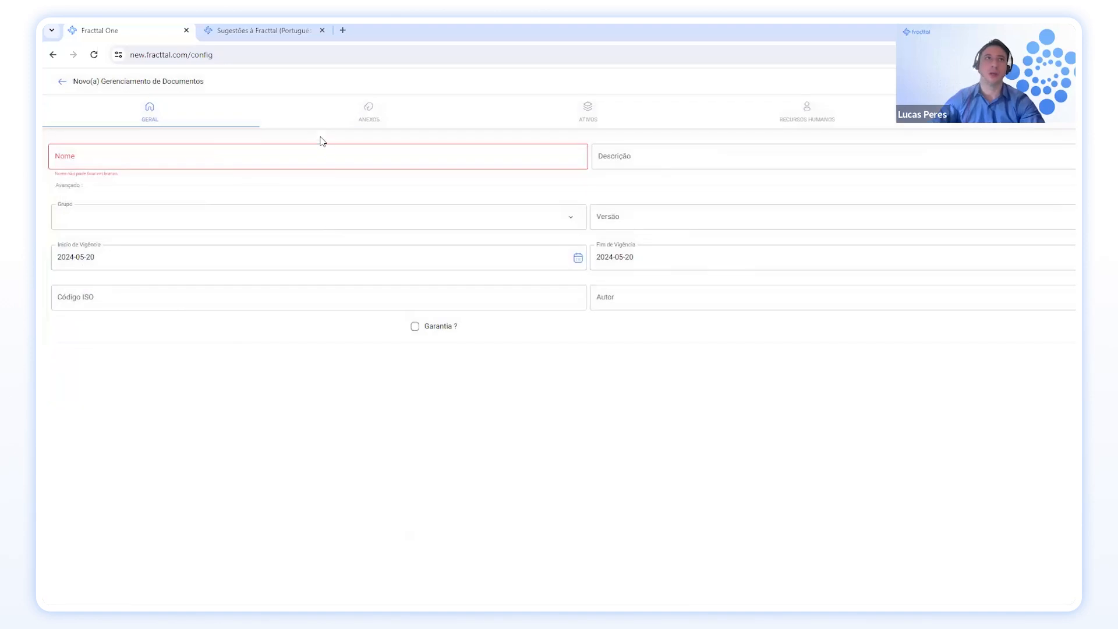
Fill a new record with the person's name, description NR 35 and version 4.
click(329, 155)
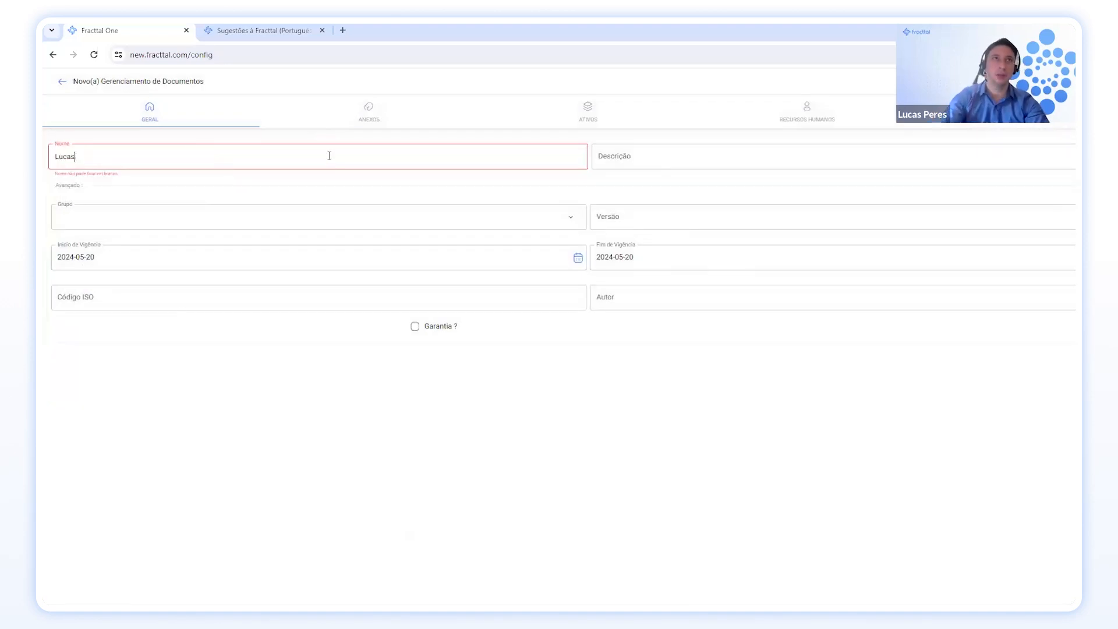
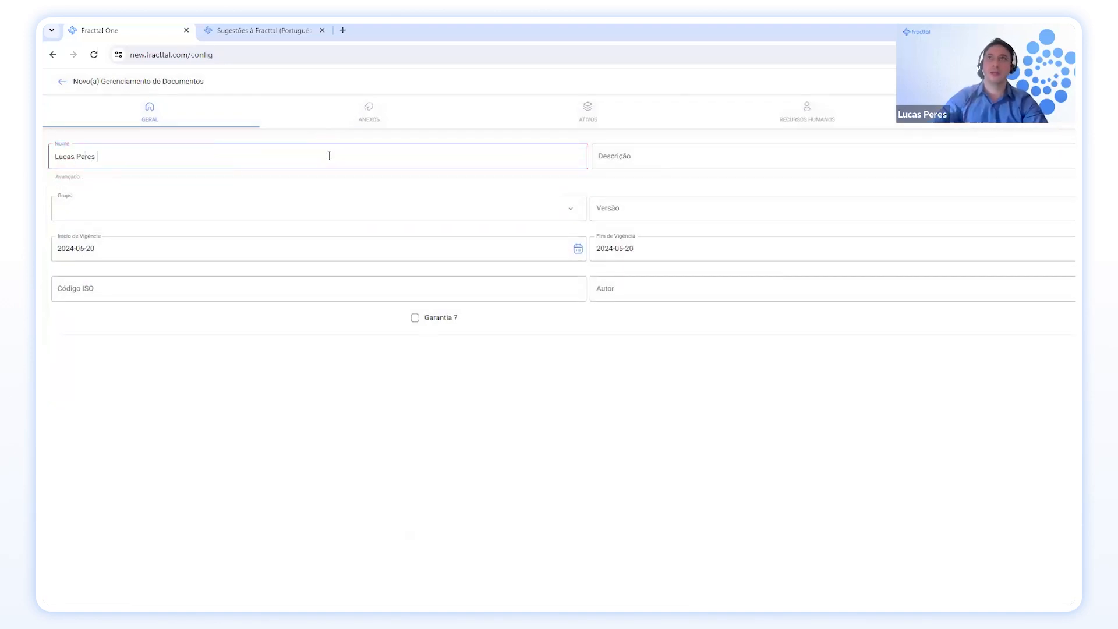
click(722, 157)
text(NR 35)
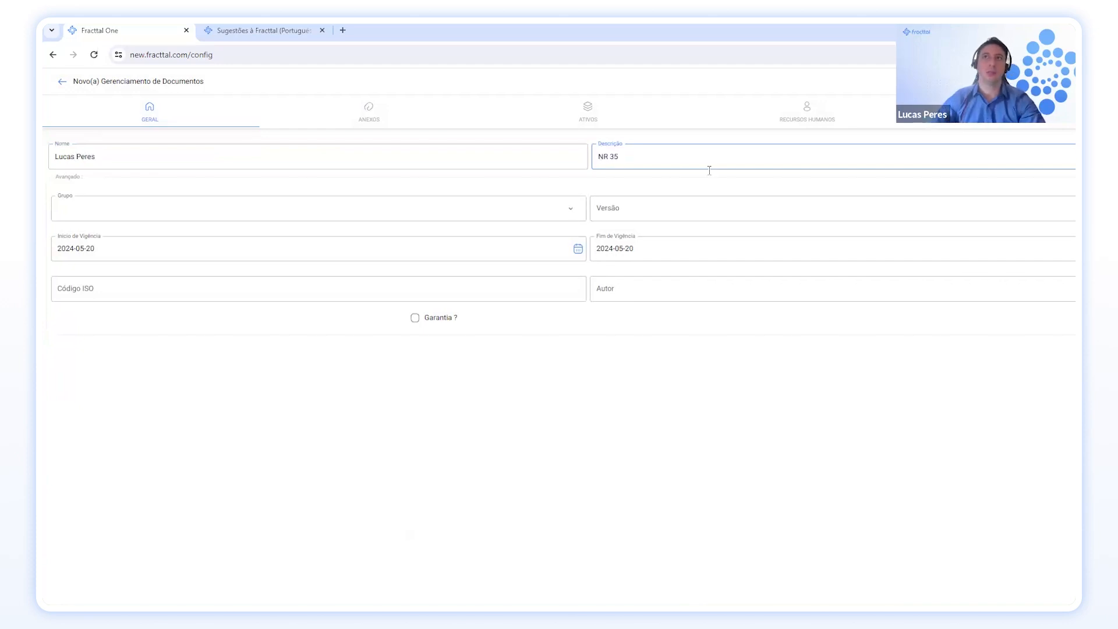
click(695, 203)
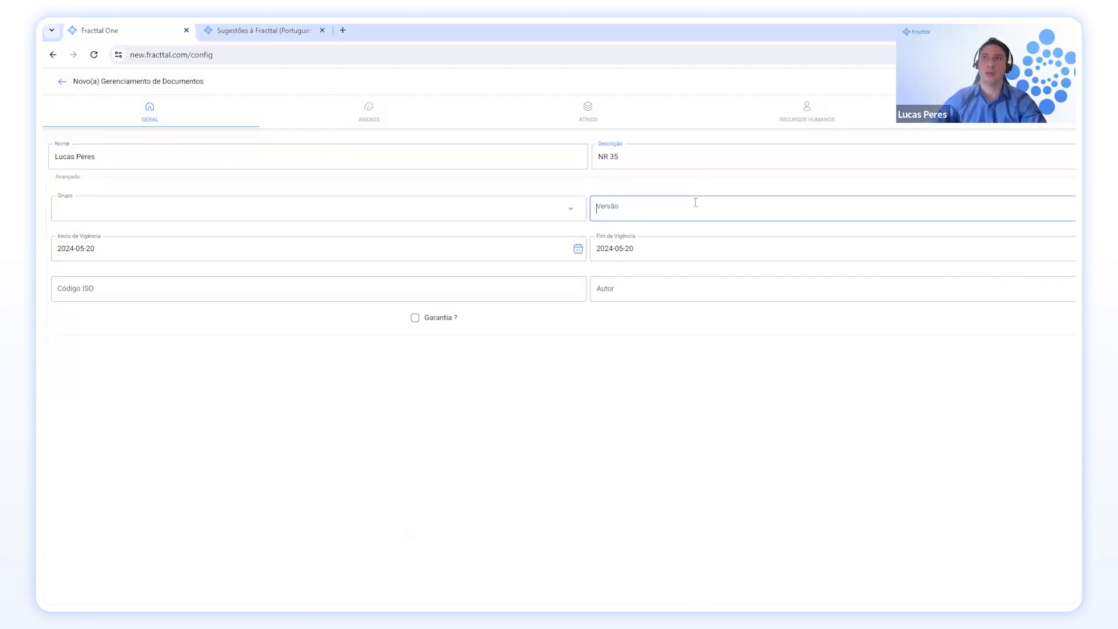
text(454522)
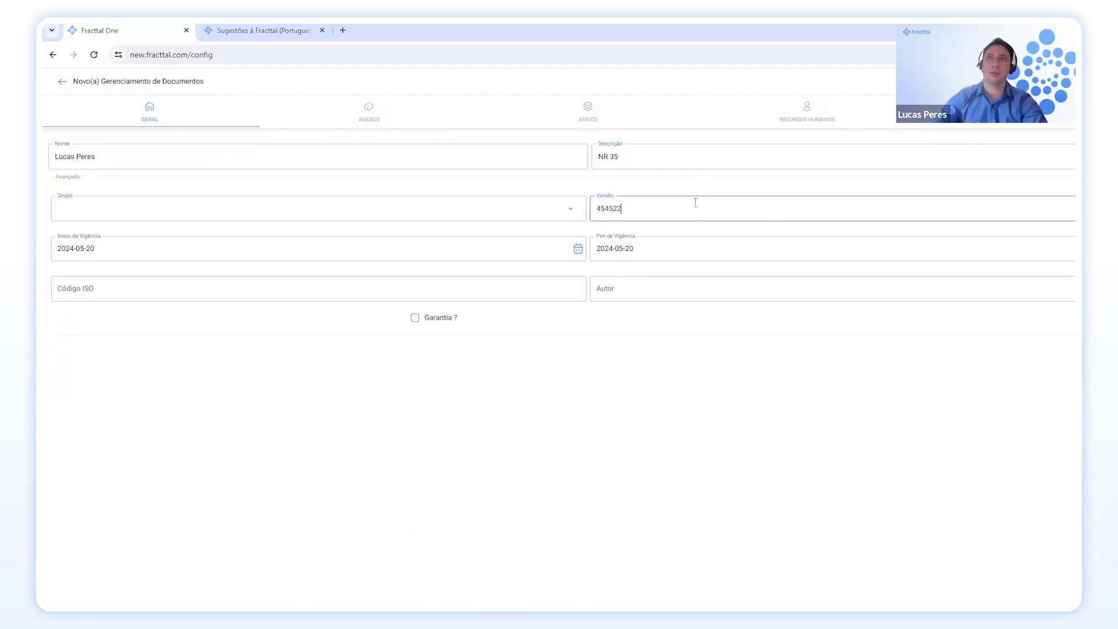
key(ctrl+a)
key(BackSpace)
text(4)
Set the group to Certificado and the validity end date to 2026-05-20.
click(528, 210)
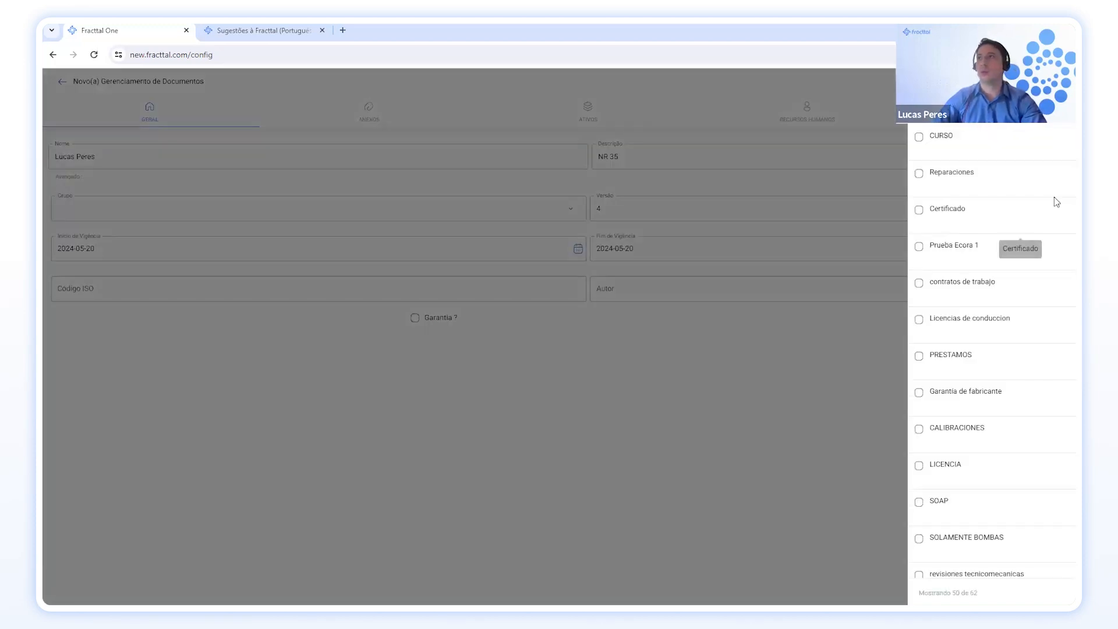
click(959, 215)
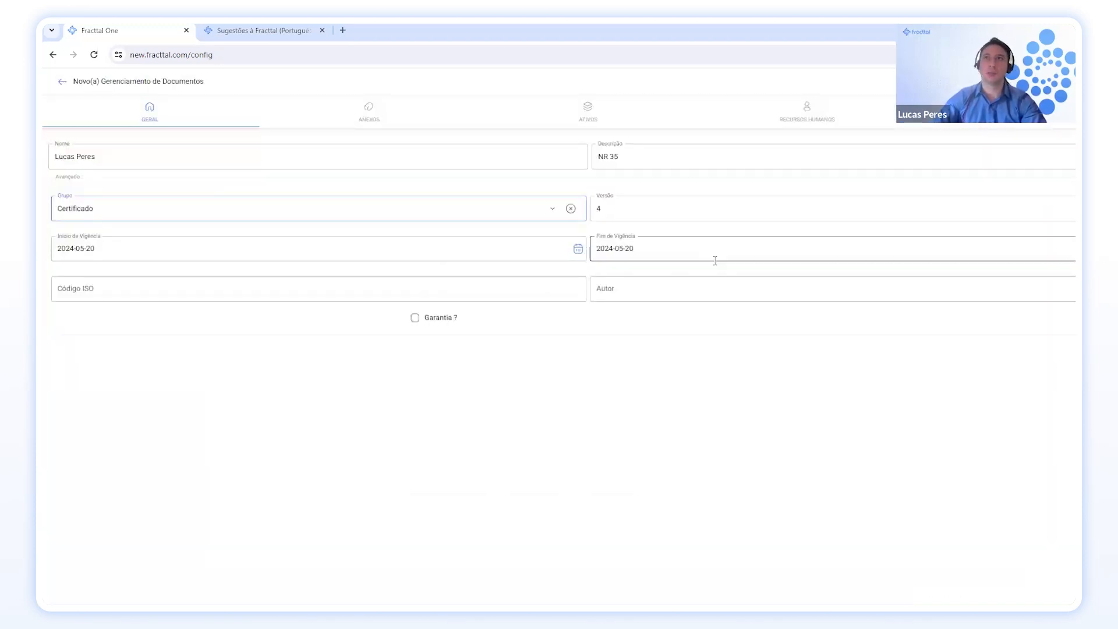
click(815, 250)
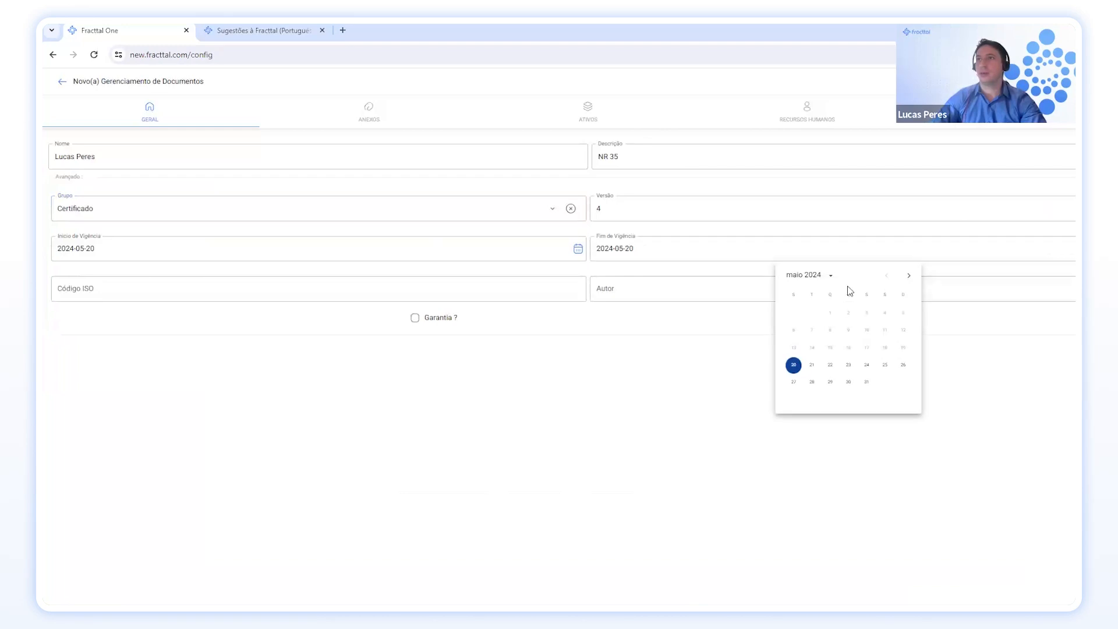
click(831, 275)
click(864, 298)
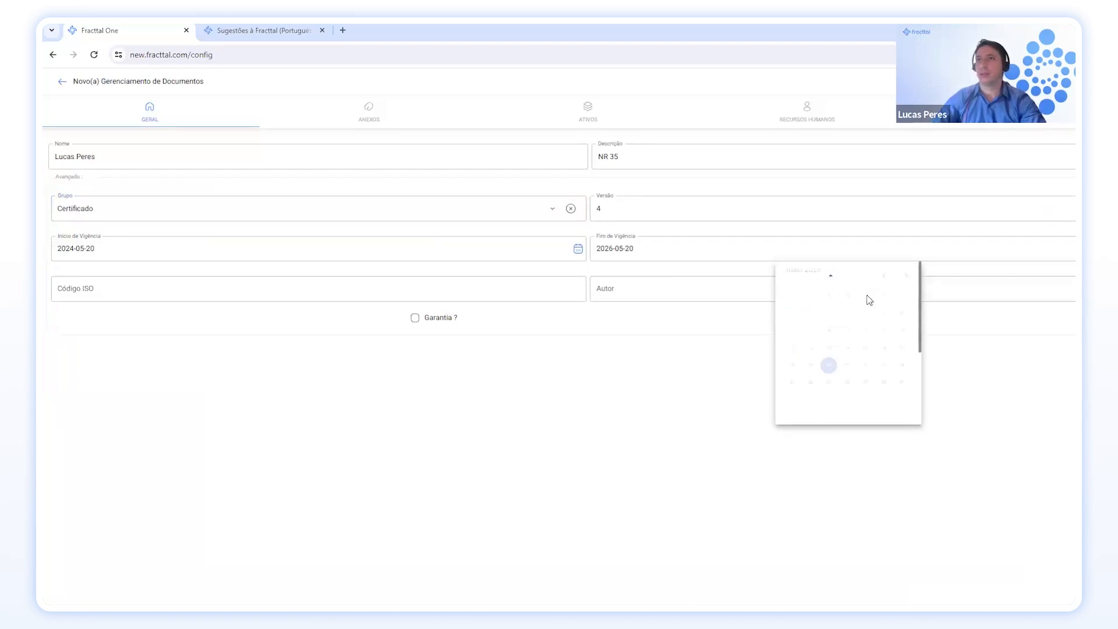
click(836, 364)
Enter ISO code 78844425 and author 'Tecno certifica', then save the record.
click(485, 292)
text(78844425)
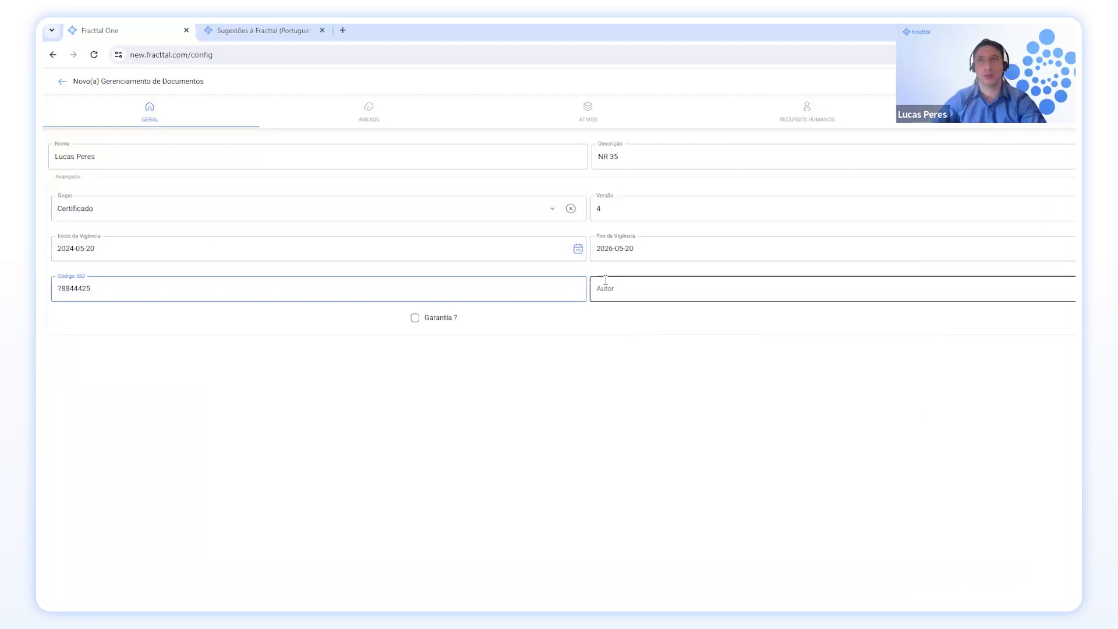
click(636, 284)
text(Lucas)
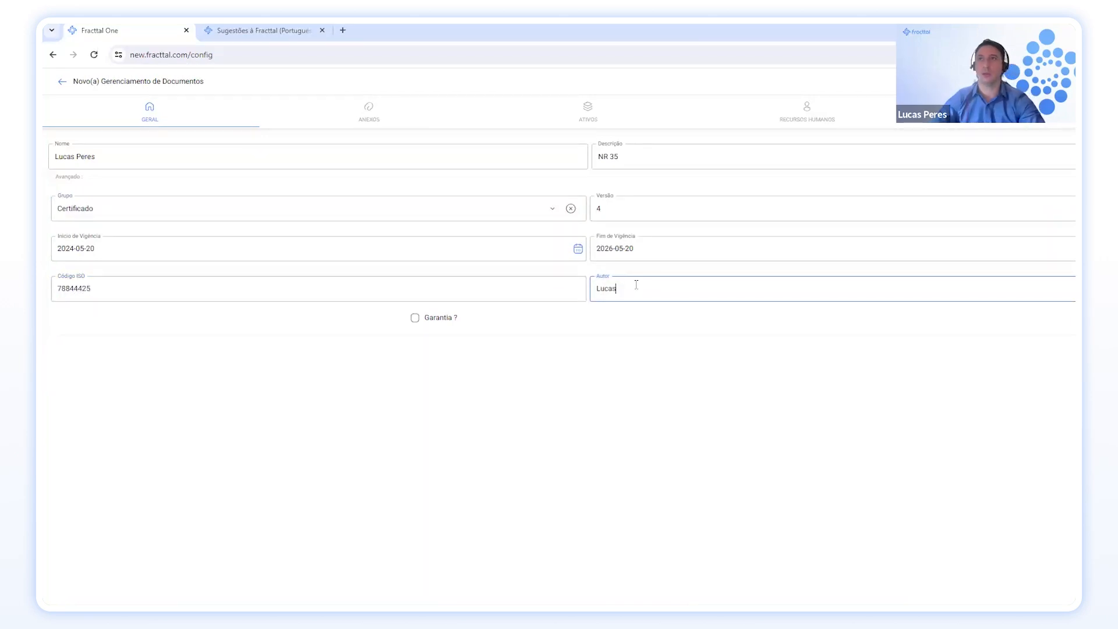
key(BackSpace)
key(BackSpace)
key(BackSpace)
key(BackSpace)
key(BackSpace)
text(Te)
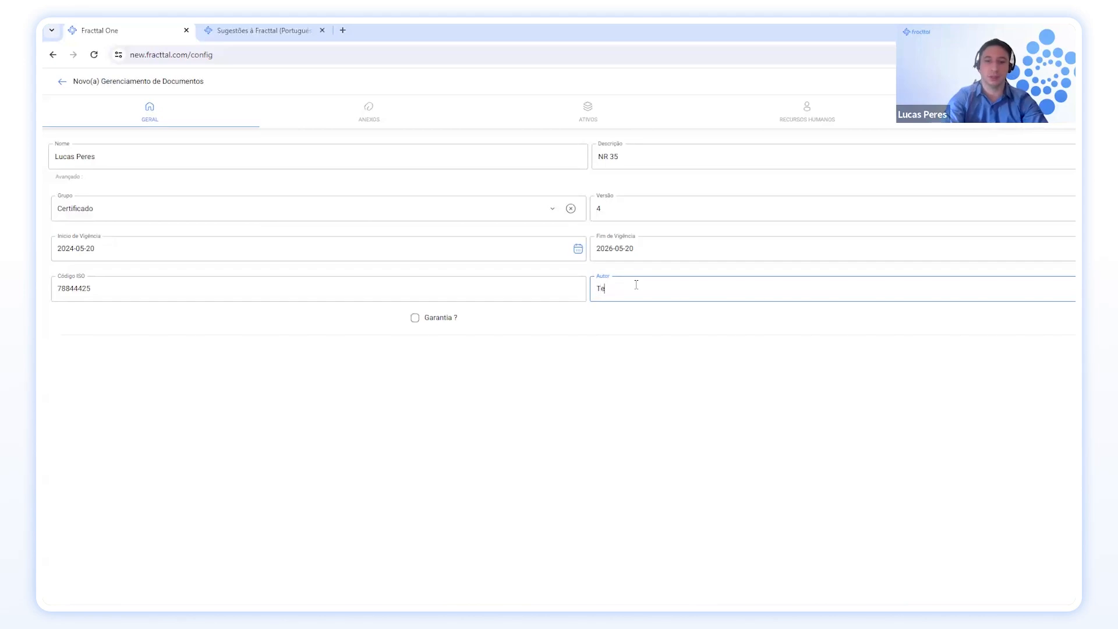
text(cno certi)
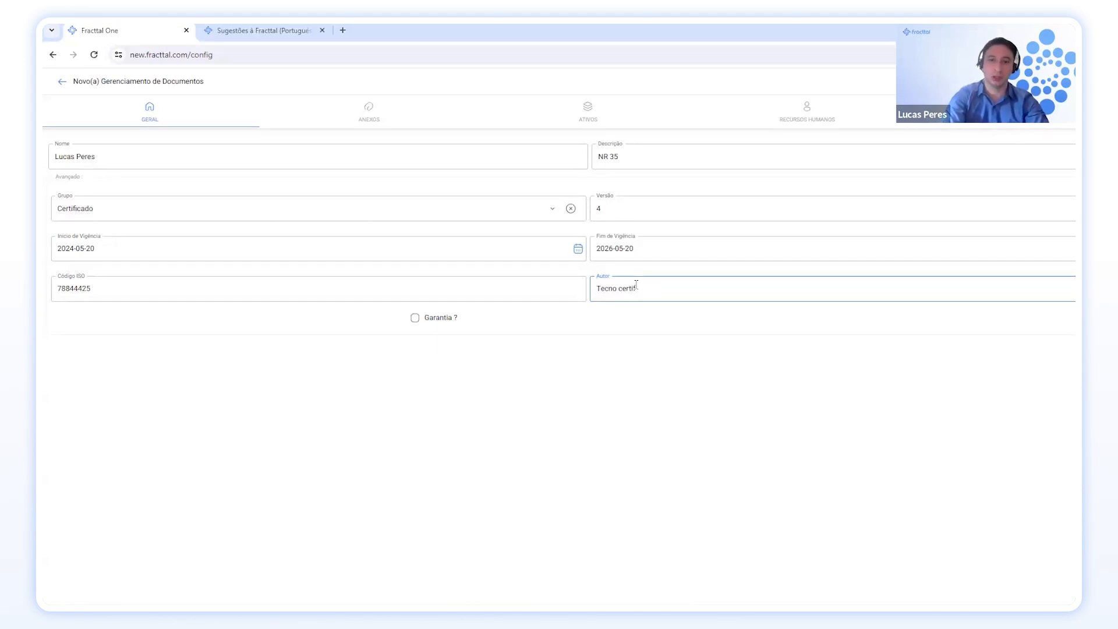
text(fica)
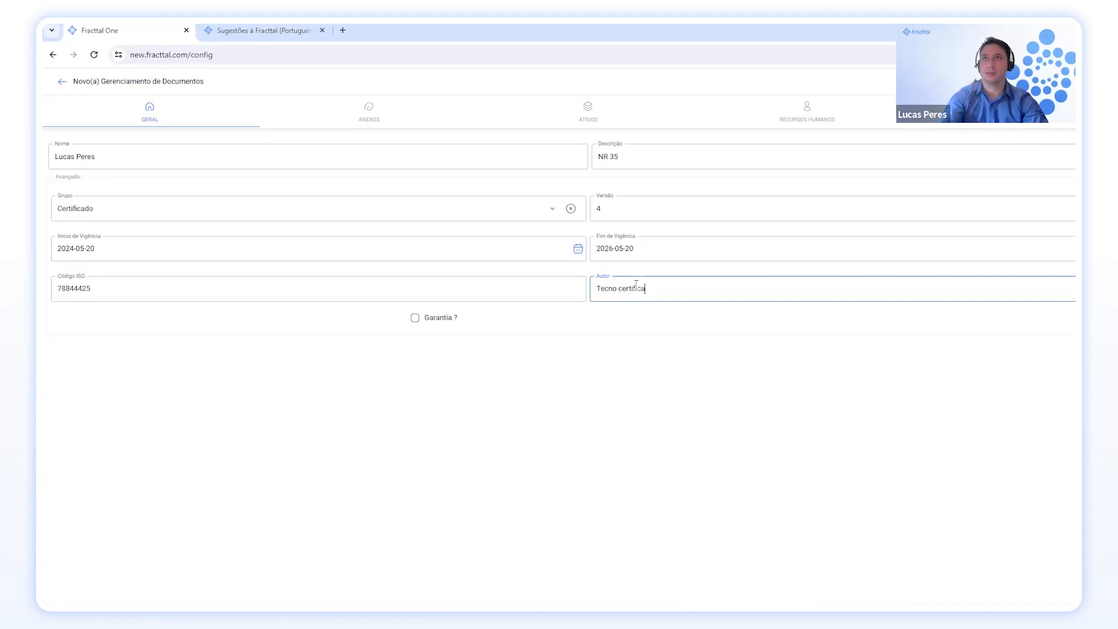
key(Tab)
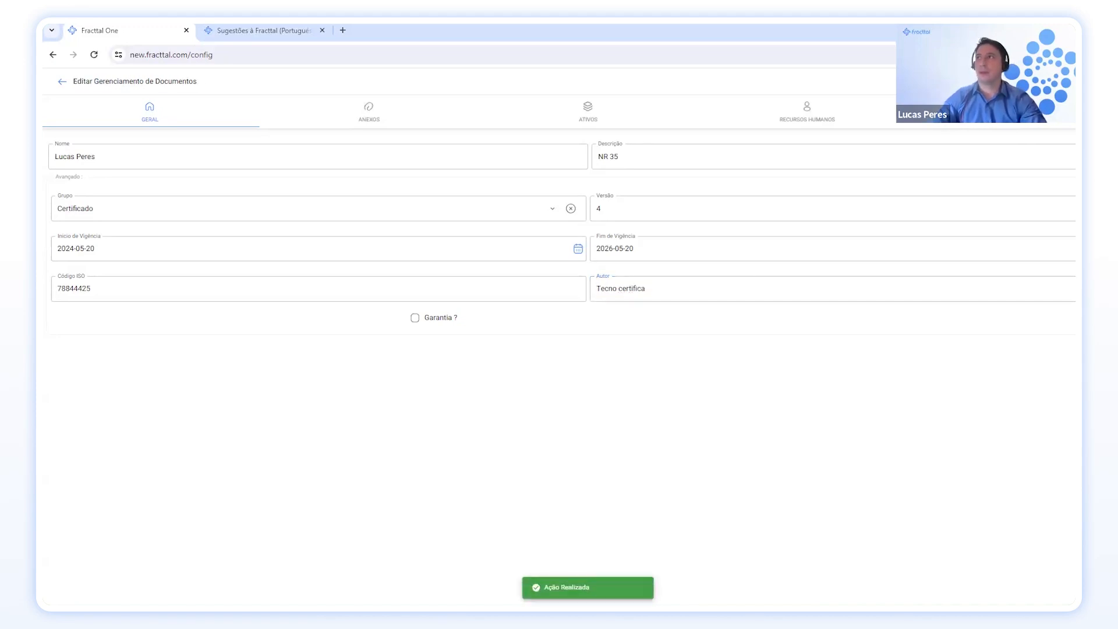
Attach the 1_compresor_alternativo_api618 image from the file library under Anexos.
click(383, 109)
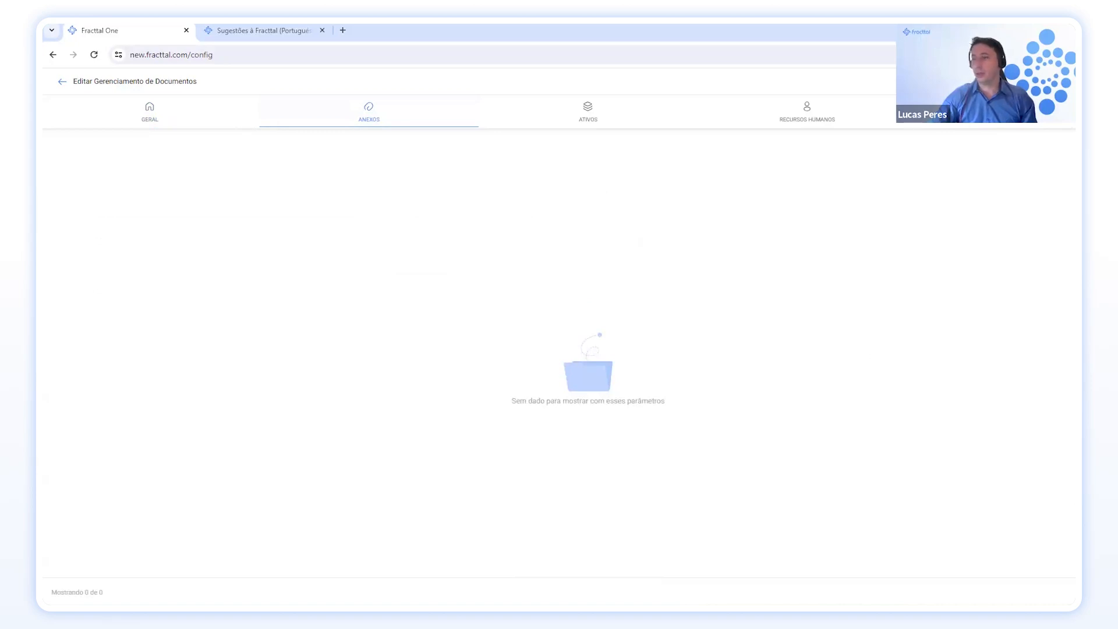
click(1075, 547)
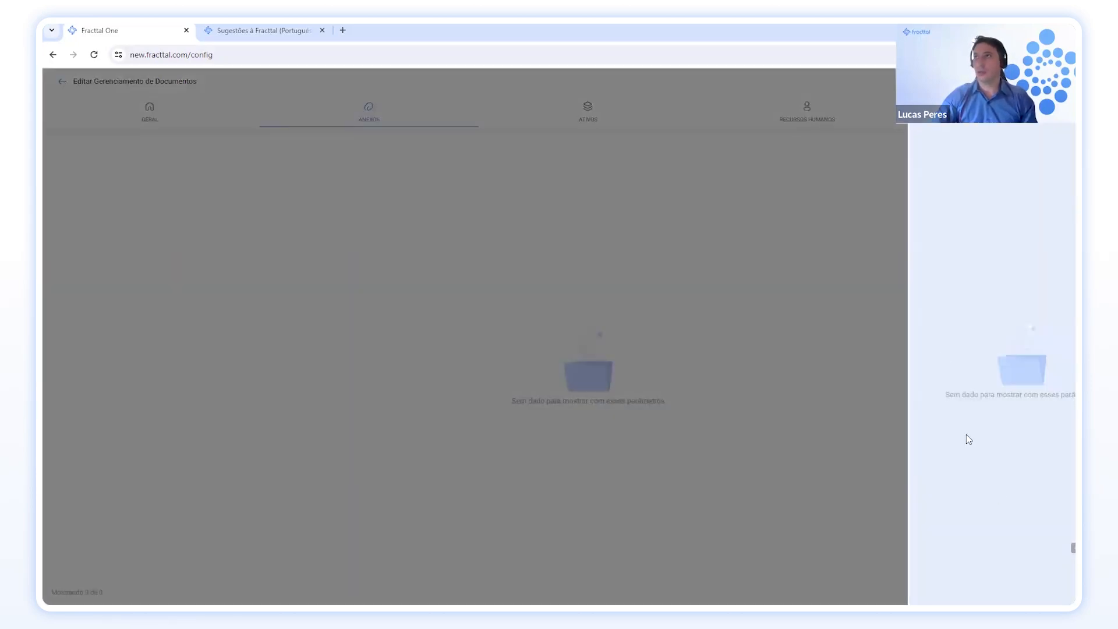
scroll(1059, 445, down, 5)
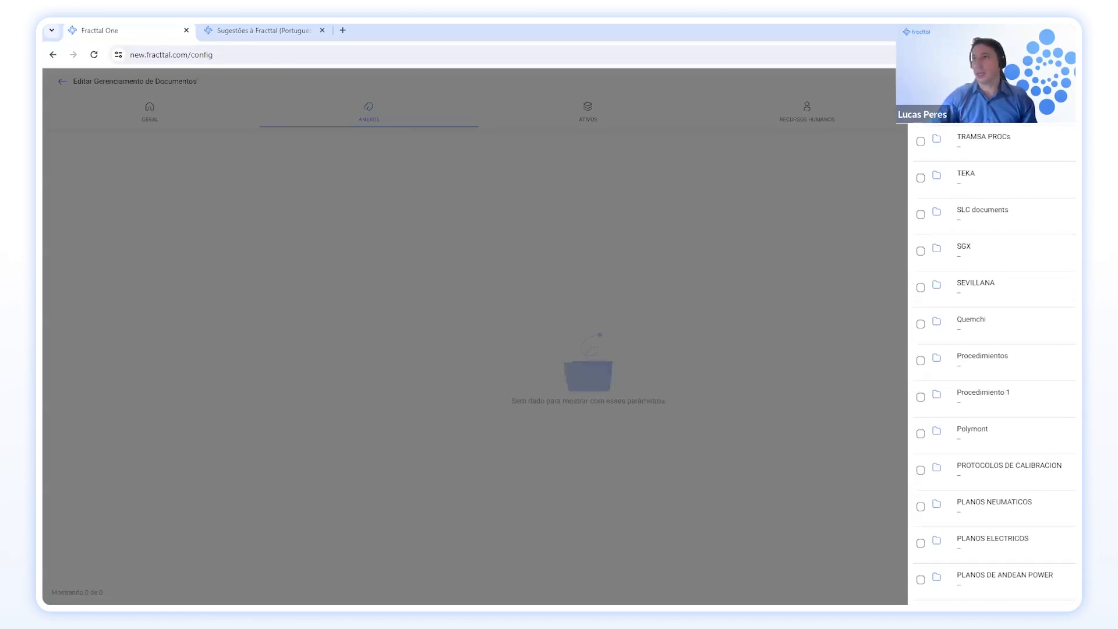
scroll(1026, 456, down, 10)
scroll(1008, 465, down, 12)
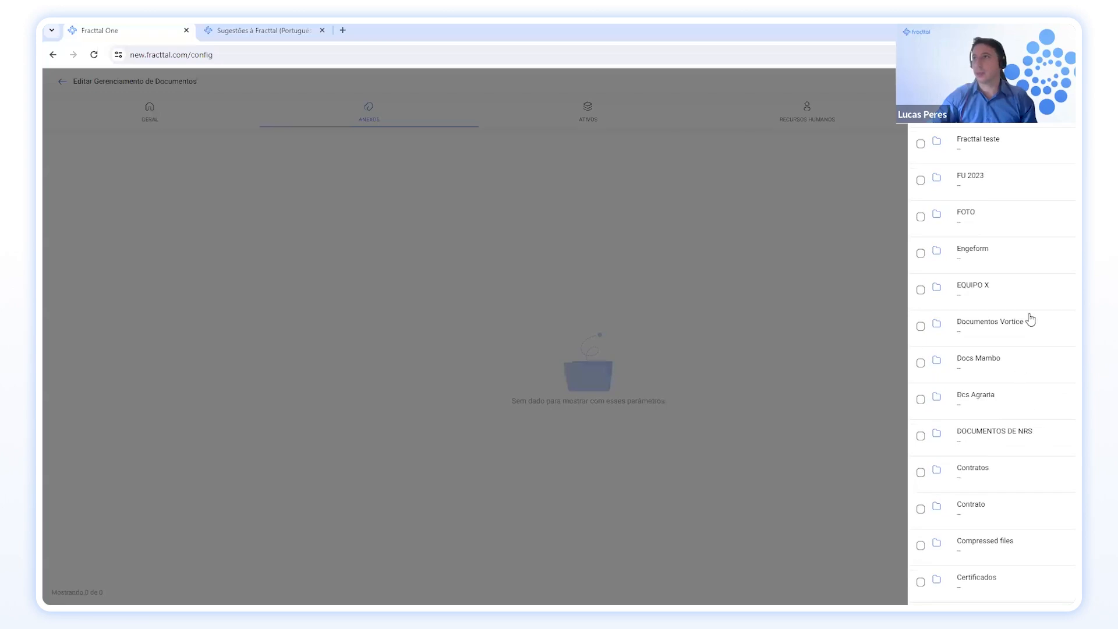
scroll(1018, 448, down, 3)
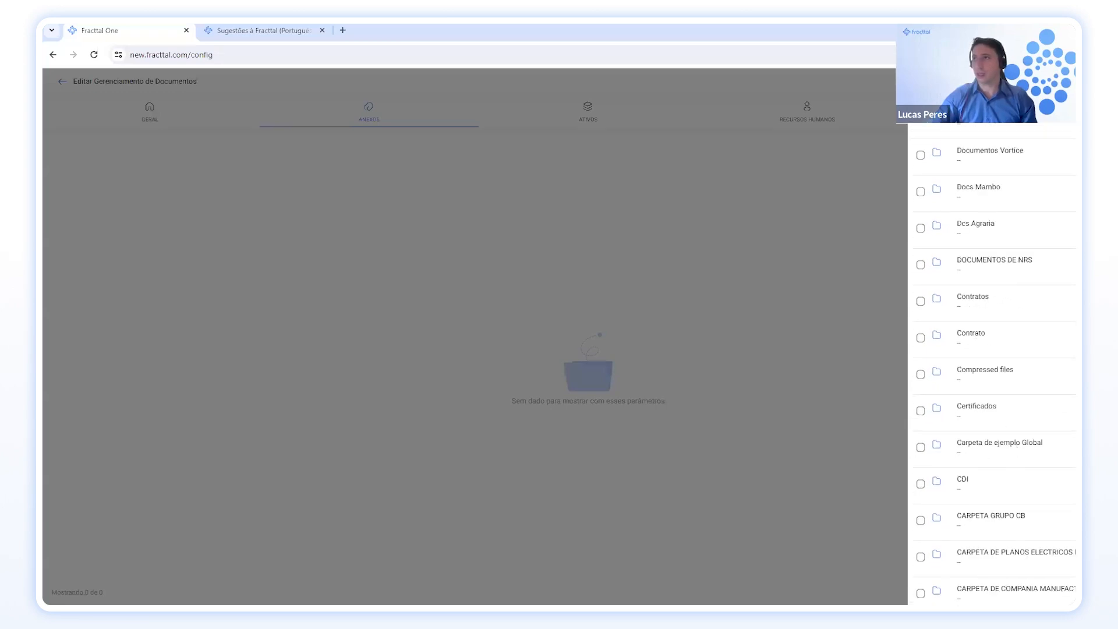
scroll(1022, 444, down, 8)
scroll(1001, 350, down, 1)
scroll(1036, 419, down, 4)
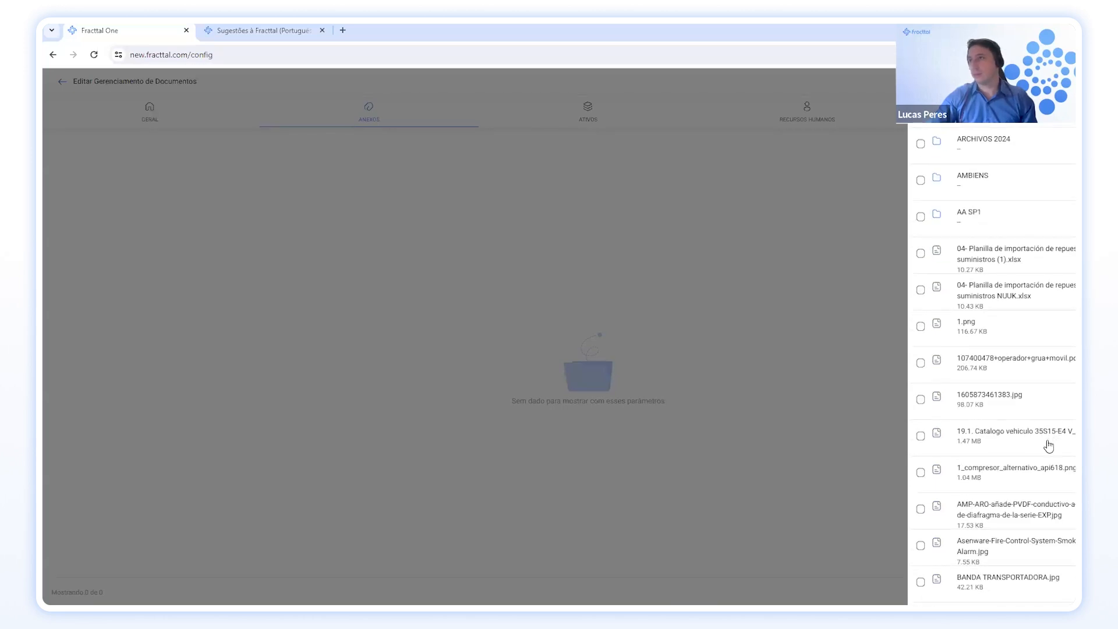
click(1051, 480)
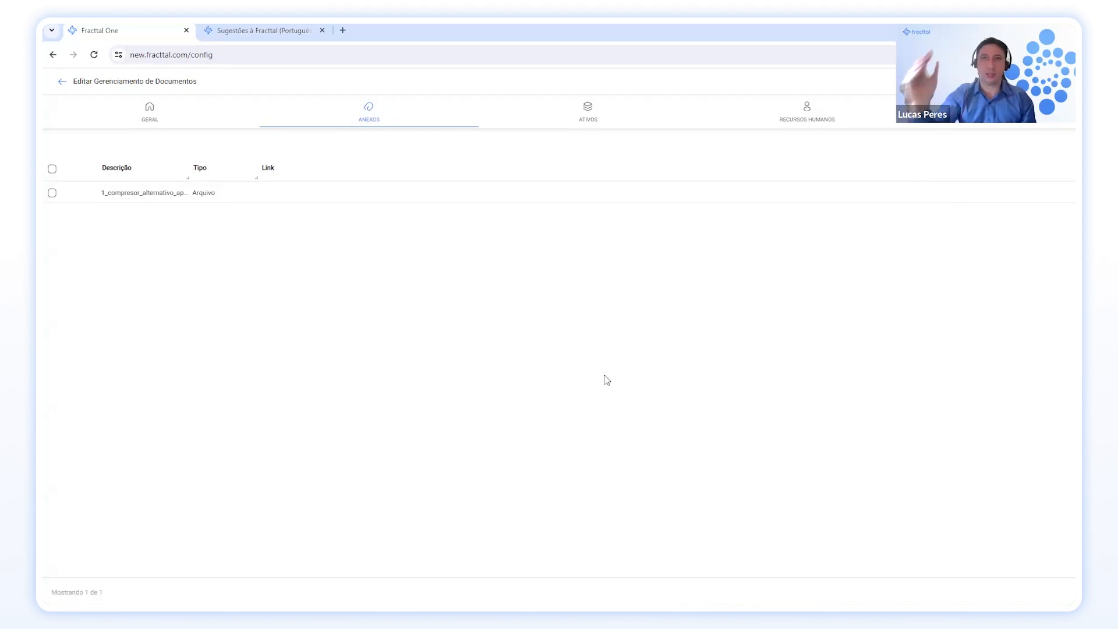
Link the Tec - Capacitação staff member under Recursos Humanos, then go back to GERAL.
click(802, 112)
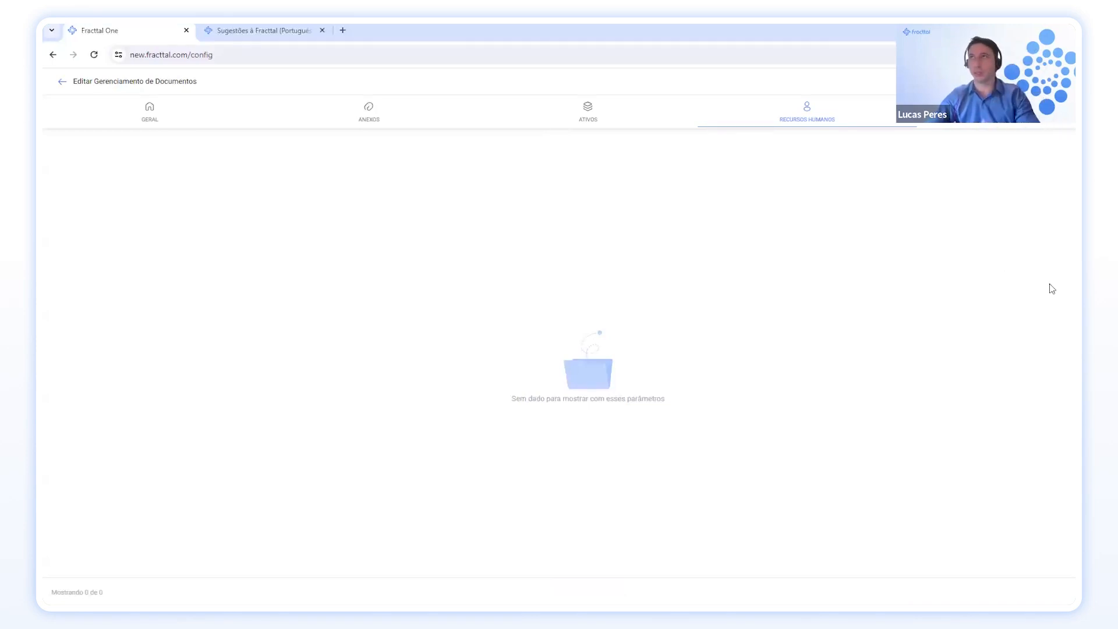
click(1057, 81)
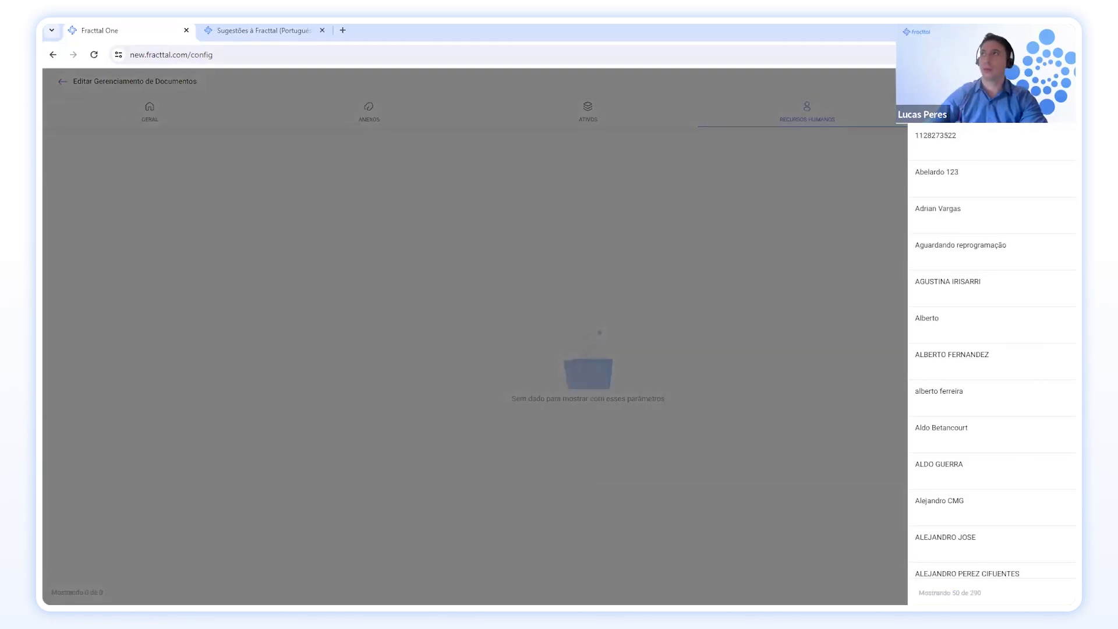
key(Return)
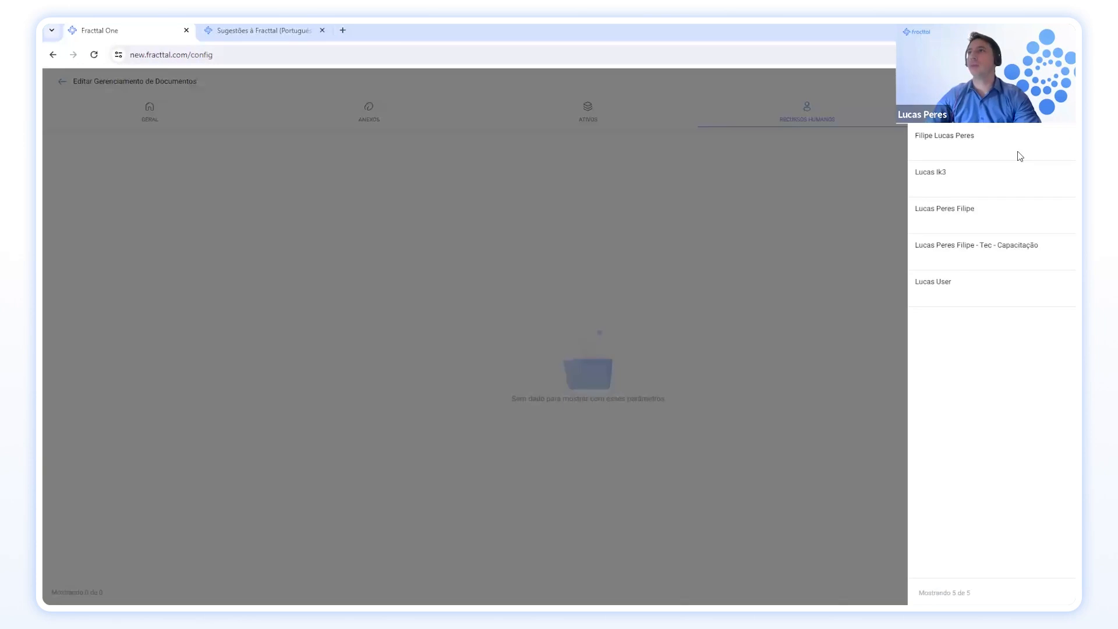
click(955, 251)
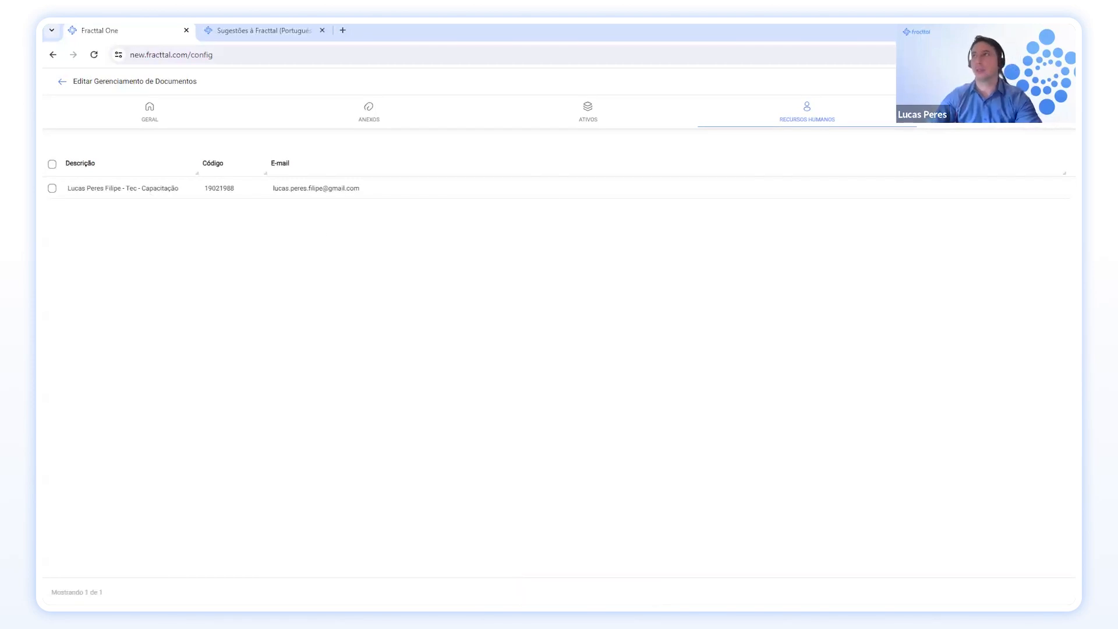
click(155, 119)
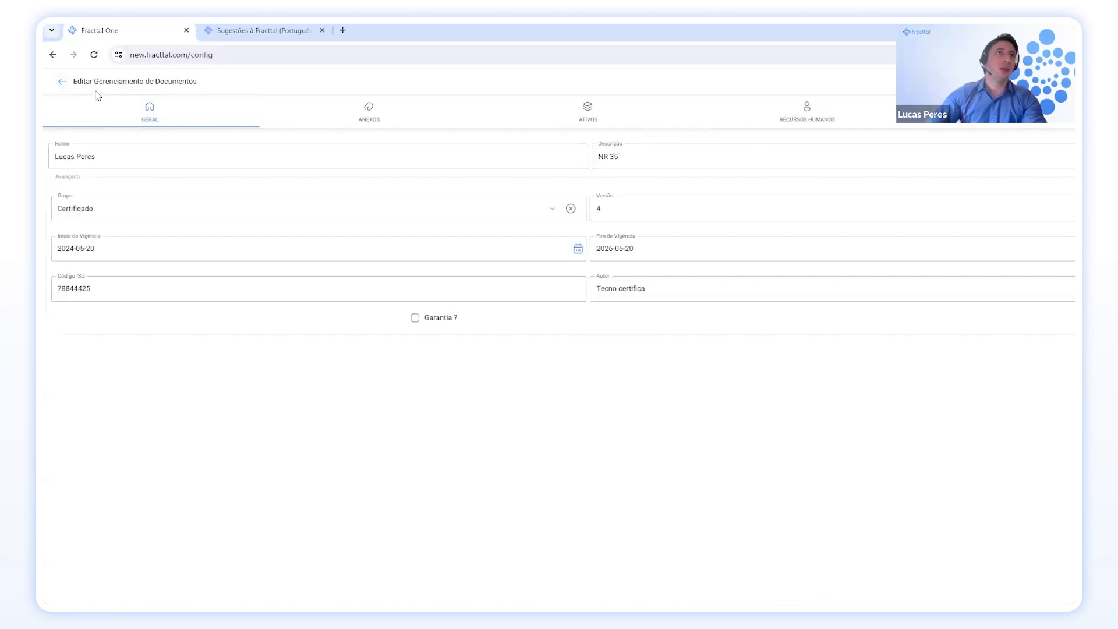
Filter the document list by a person's name to 8 records and widen the Nome column.
click(62, 81)
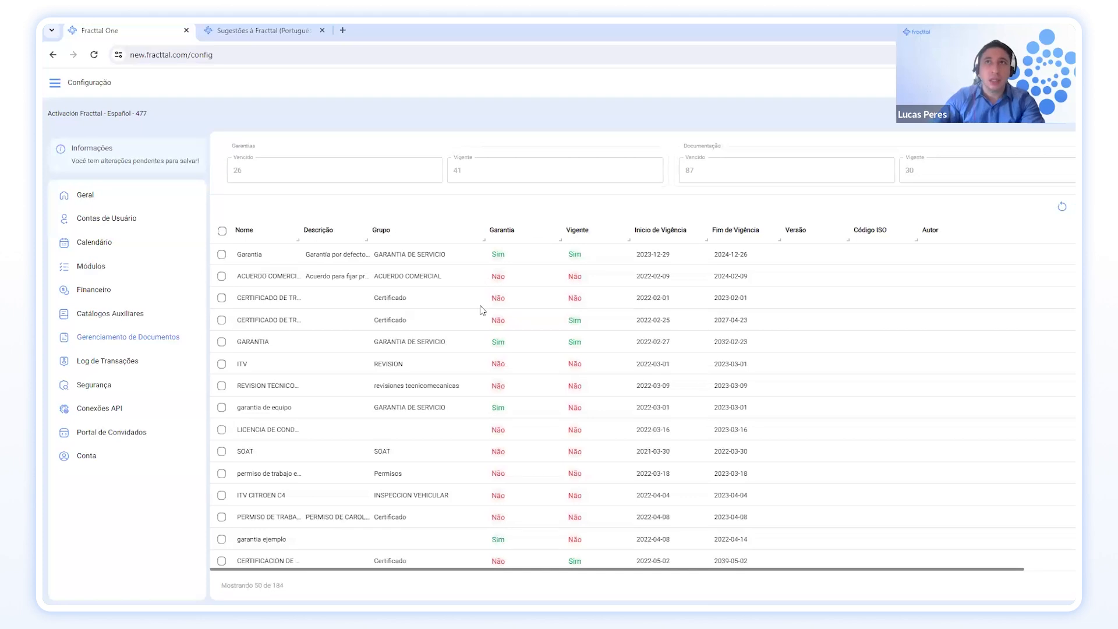
scroll(482, 326, down, 1)
scroll(482, 349, up, 1)
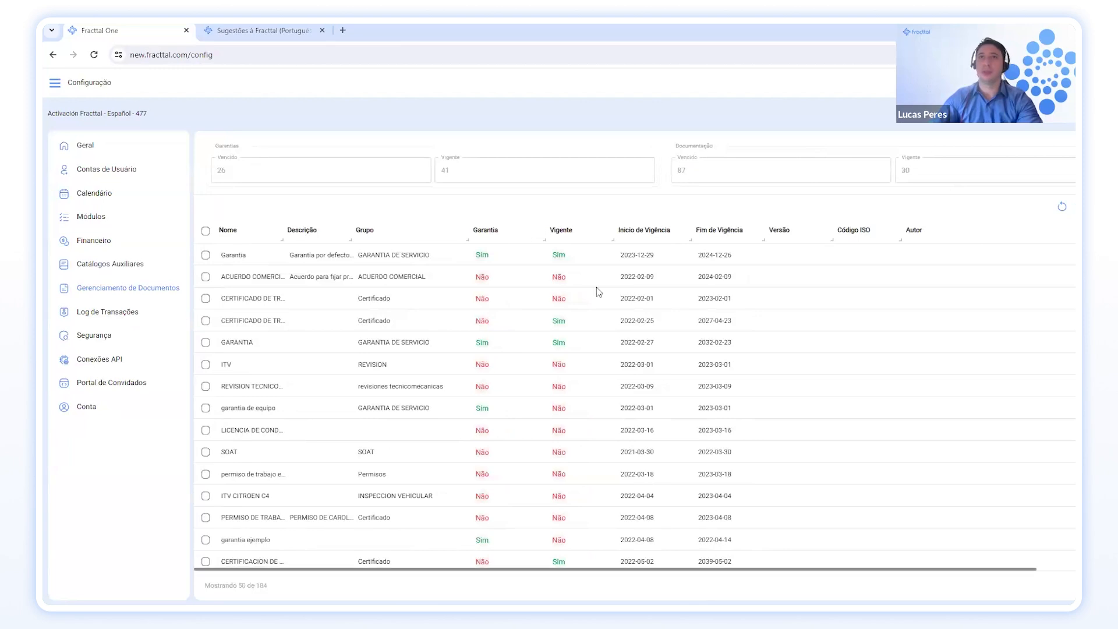
click(1074, 207)
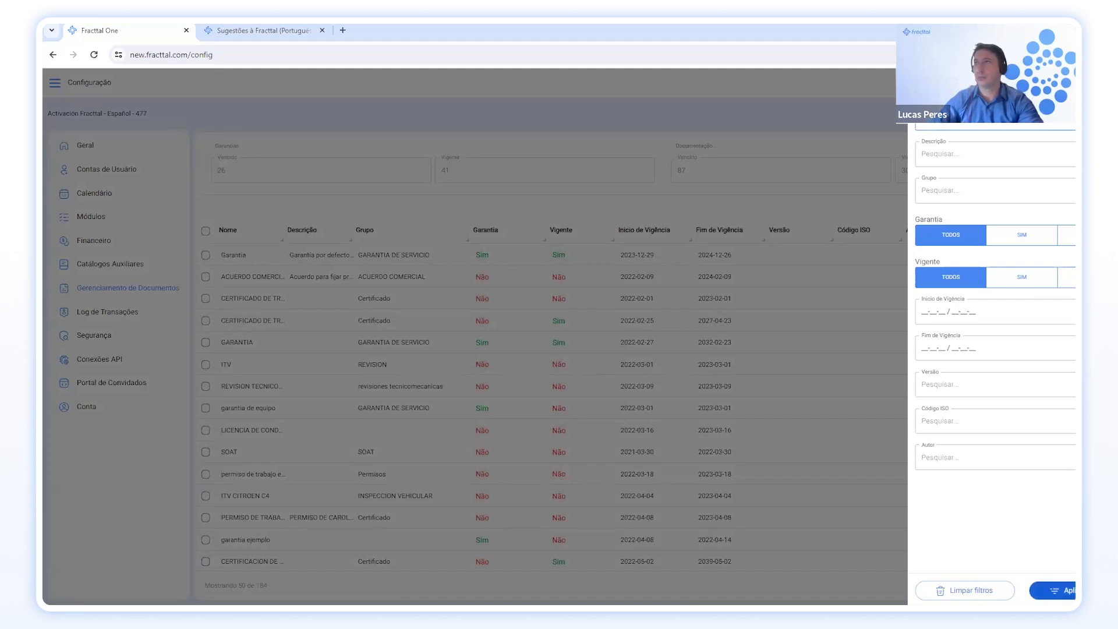
click(1054, 589)
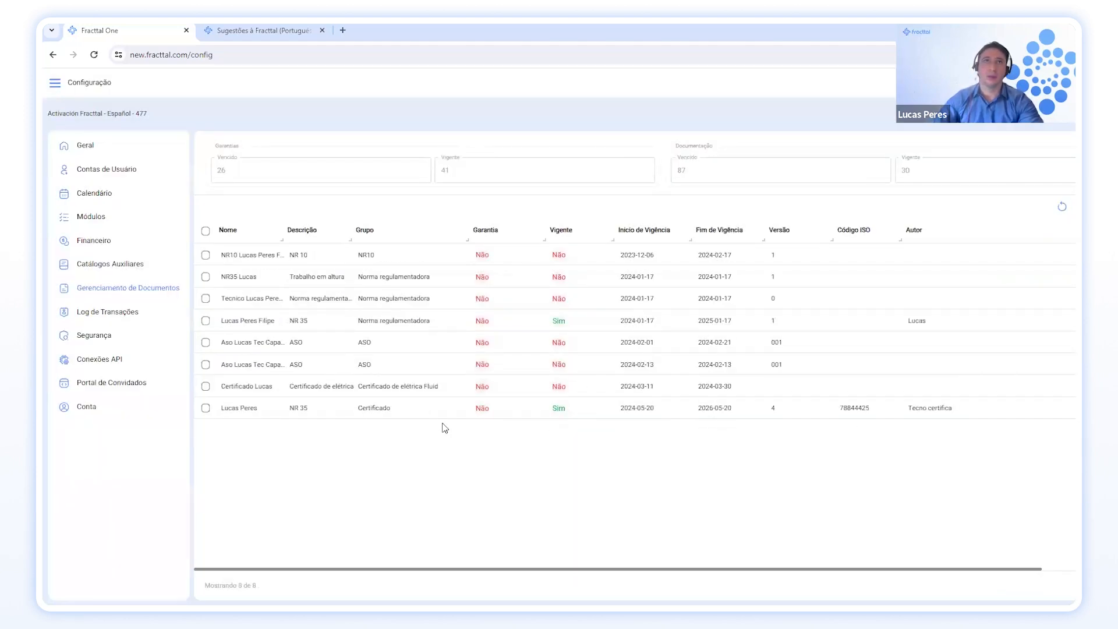
drag(275, 238, 317, 240)
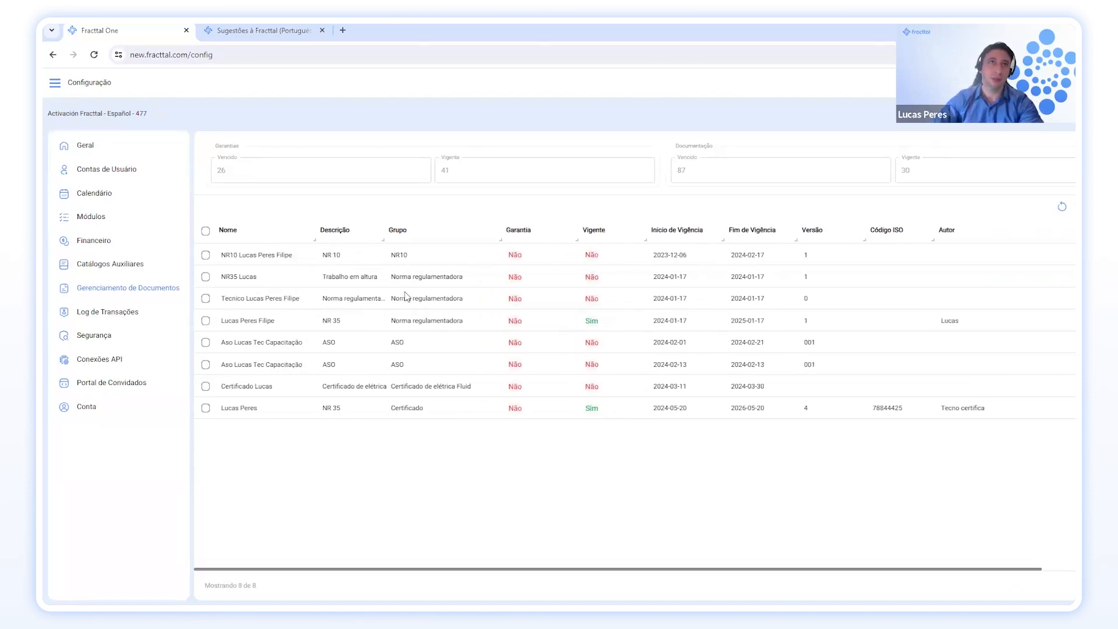
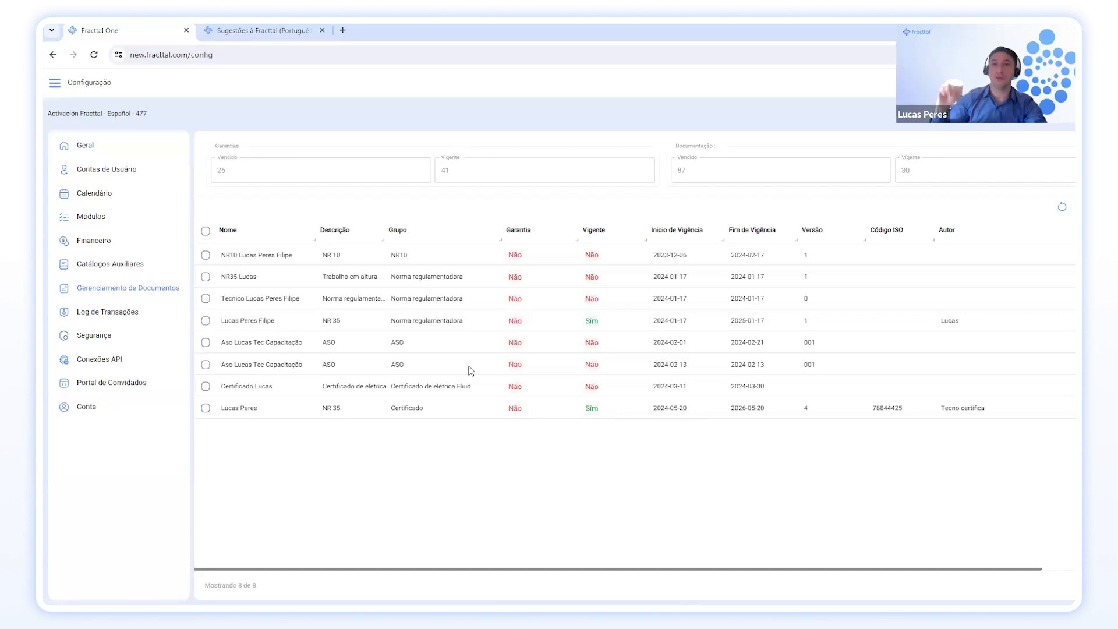
Switch from the document list to the Log de Transações section of Configuração.
click(102, 315)
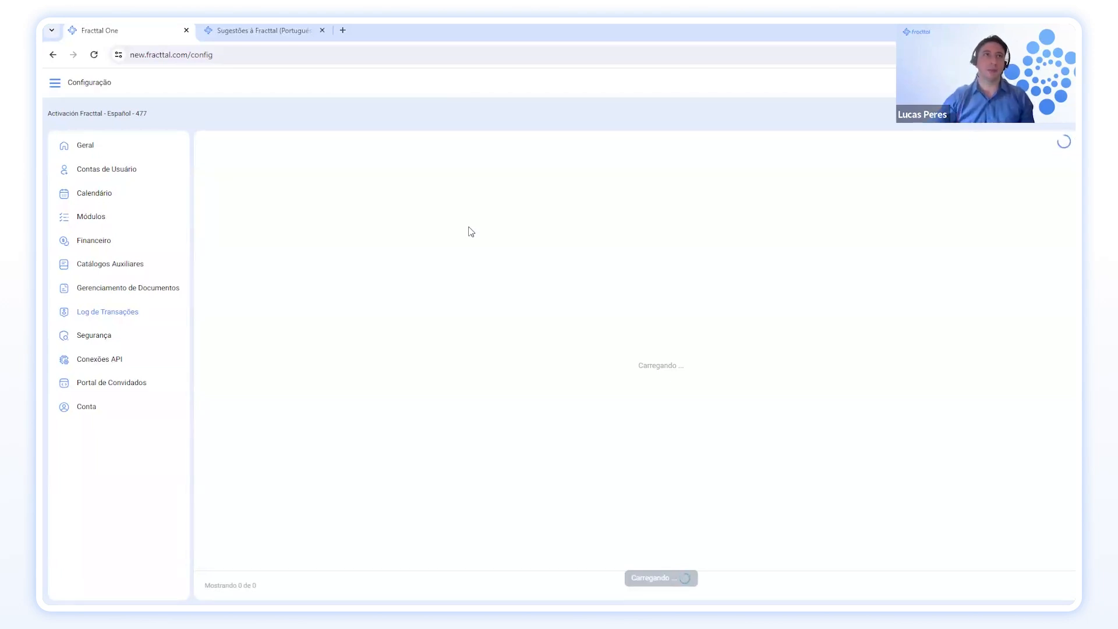
Show the Segurança password rules: minimum length 6, 10 attempts, change every 2 months.
click(105, 337)
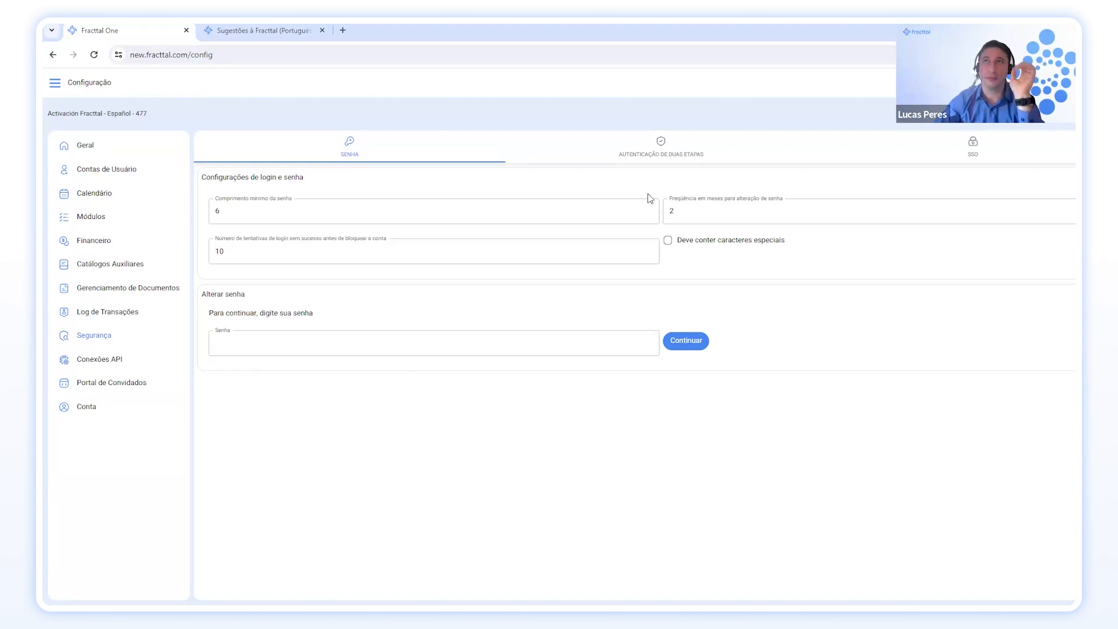
Review the Autenticação de duas etapas tab, then the SSO tab's SAML fields.
click(663, 153)
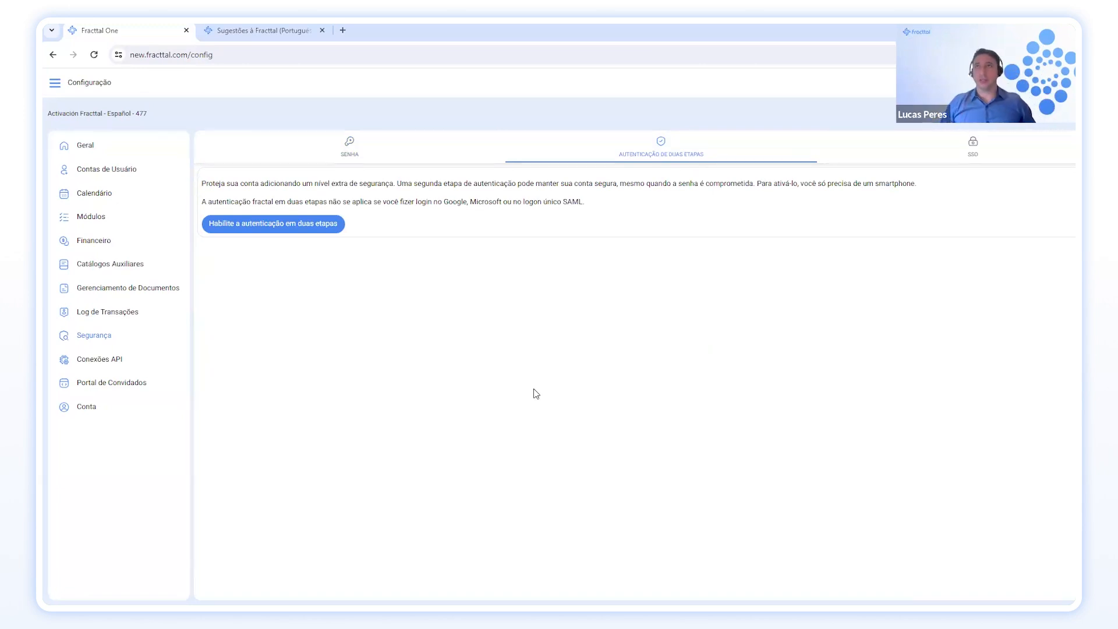
click(974, 153)
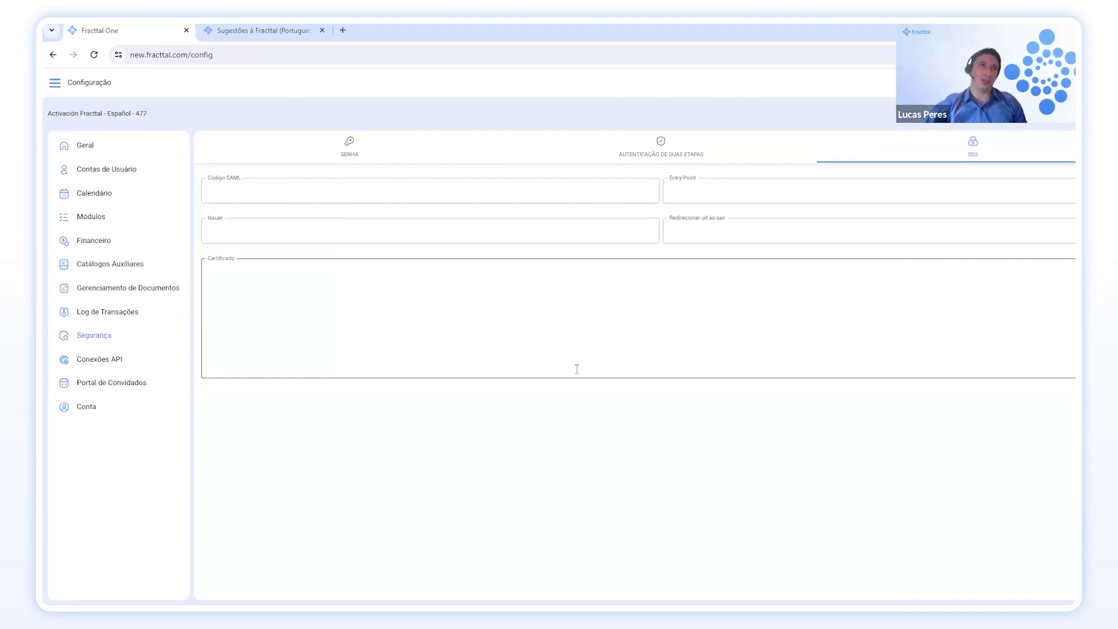
Display Conexões API, with the API key marked obsolete in favour of OAuth2.
click(122, 364)
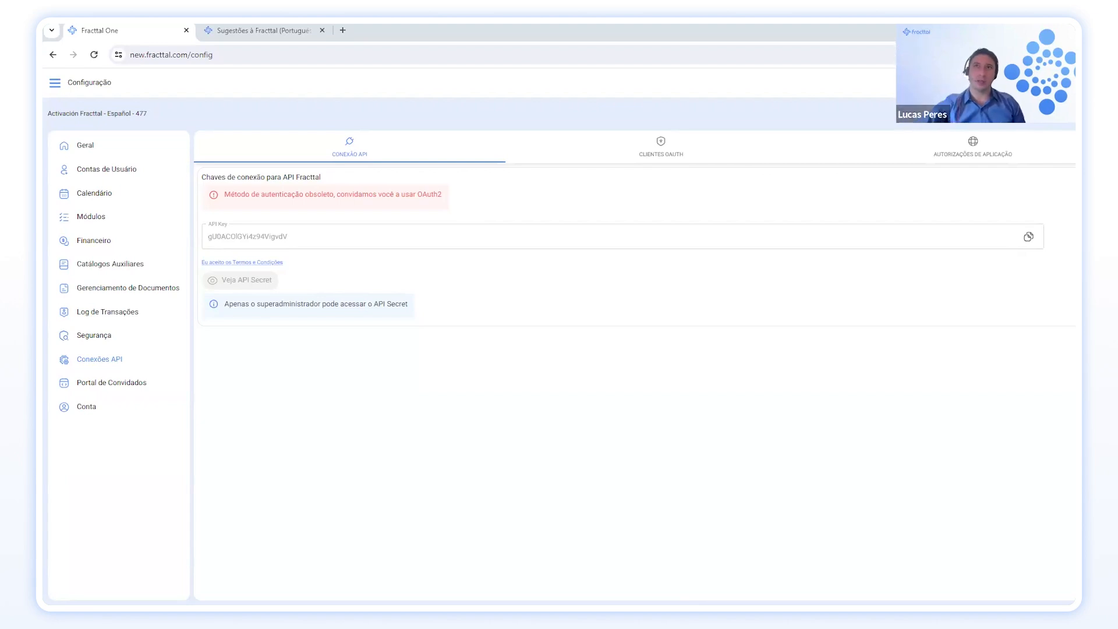
Check the Clientes OAuth list, then show the Portal de Convidados settings.
click(676, 154)
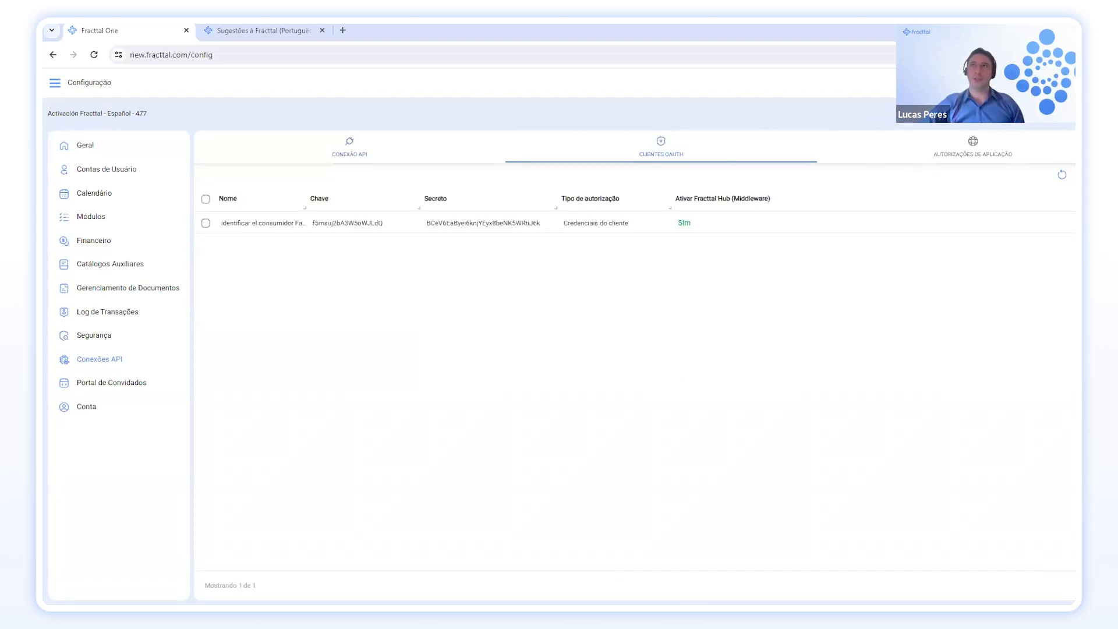
click(129, 381)
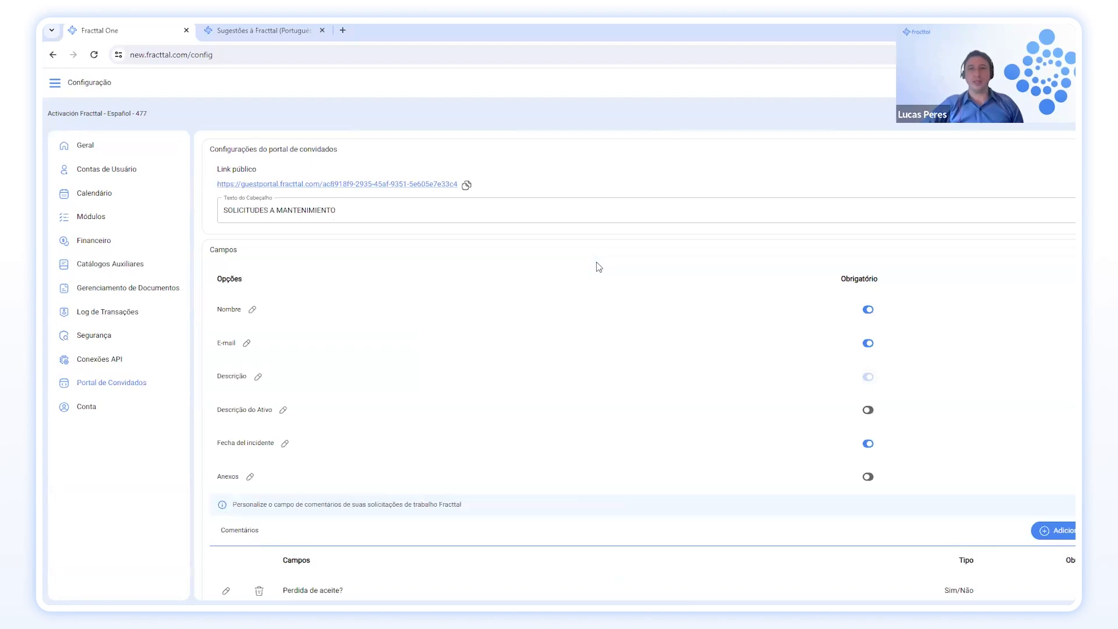
scroll(594, 276, down, 1)
scroll(594, 279, up, 1)
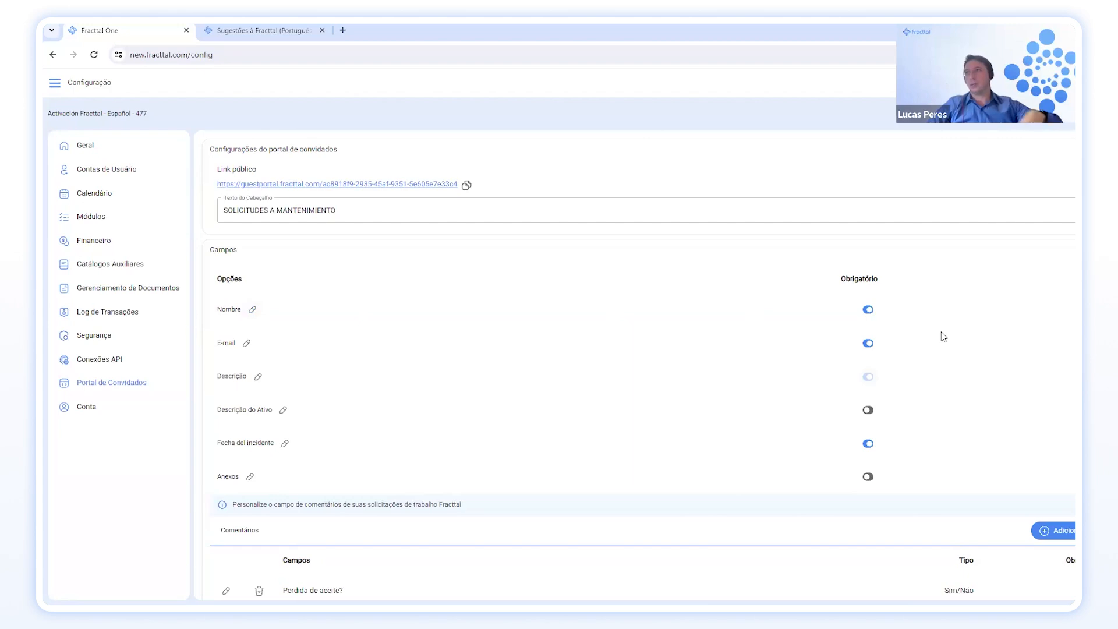
scroll(848, 379, down, 1)
scroll(849, 379, down, 1)
scroll(768, 395, up, 1)
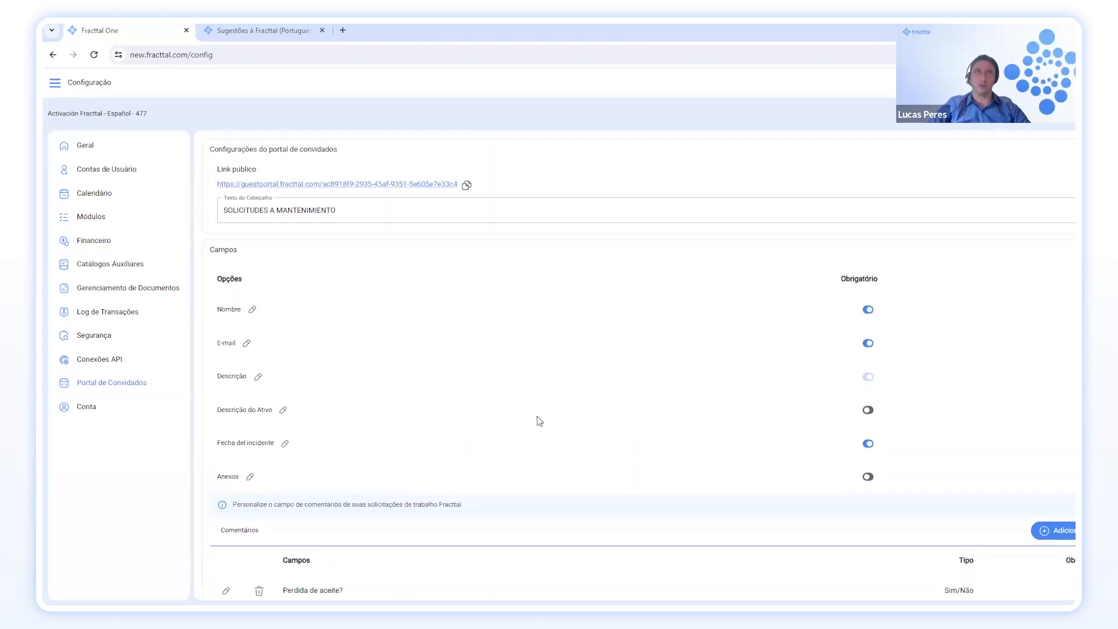
Replace the portal header text with 'Solicitação de manutenção' and copy the public link.
triple_click(411, 211)
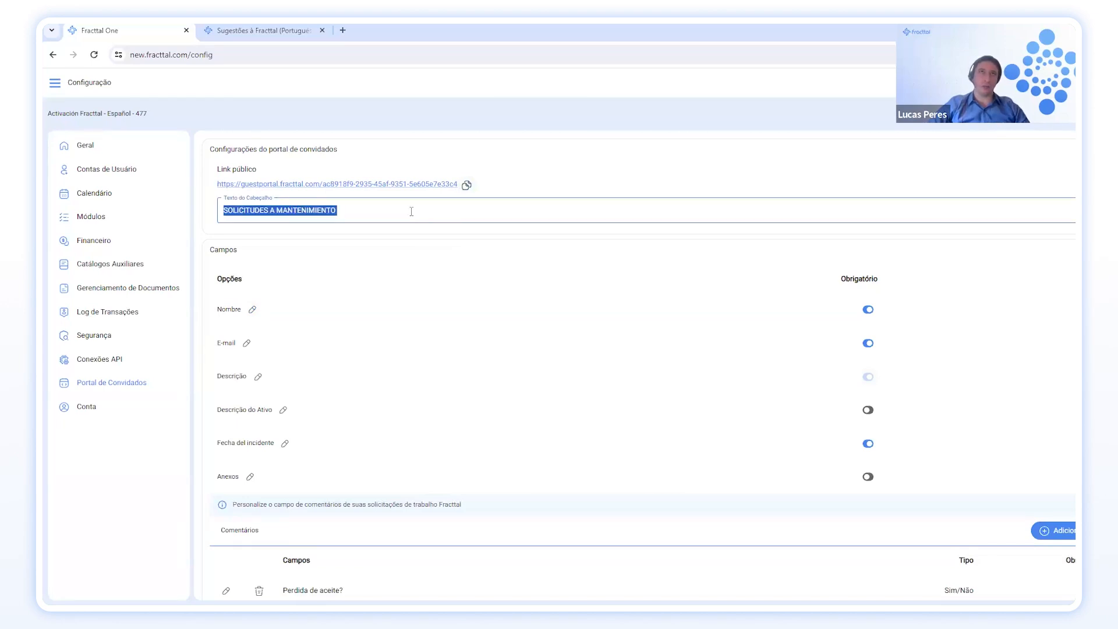
text(Soli)
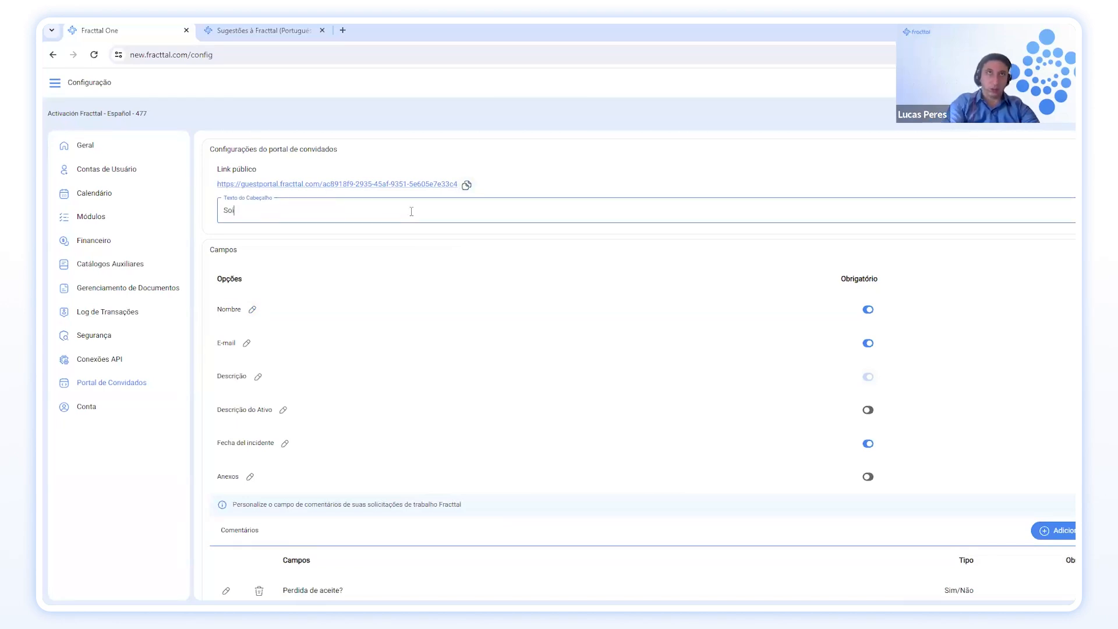
text(ci)
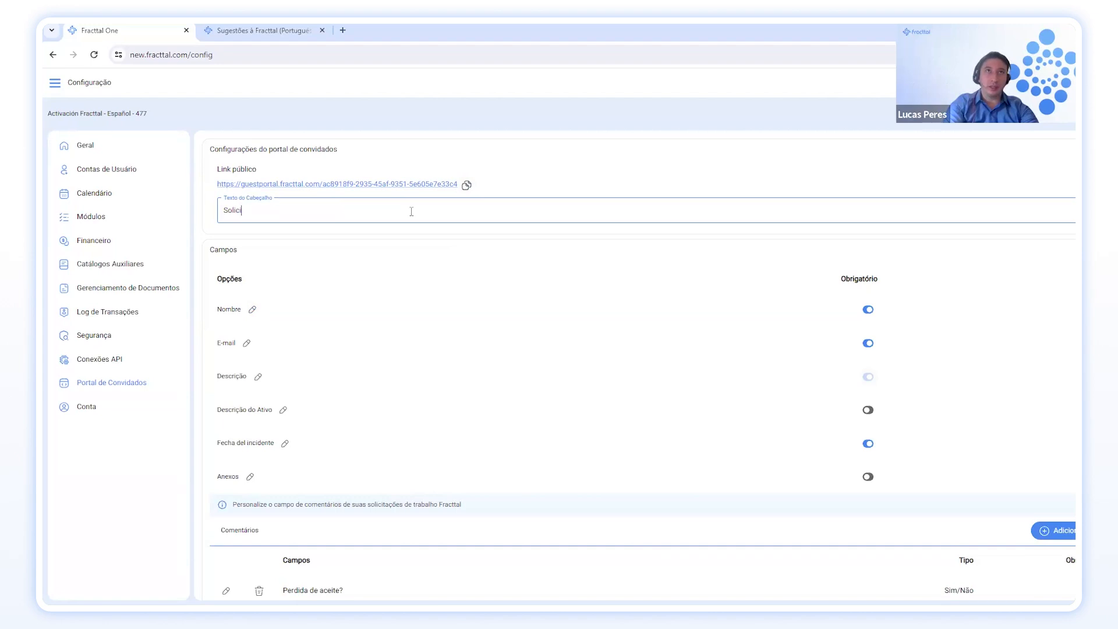
text(tação de )
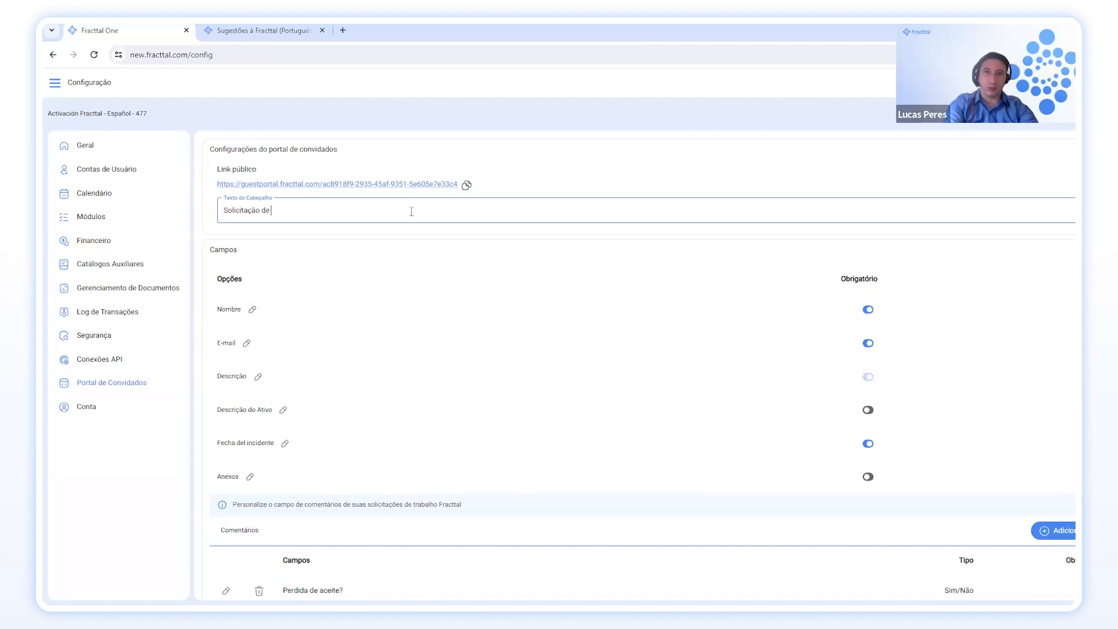
text(manutenção)
scroll(432, 335, down, 1)
scroll(434, 346, up, 1)
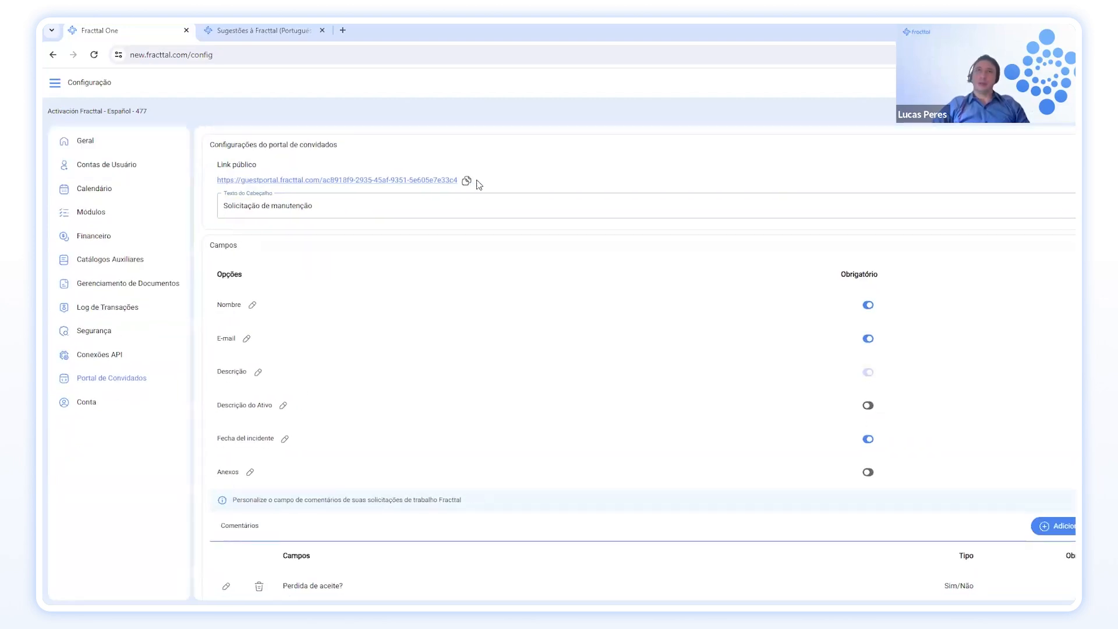
click(467, 180)
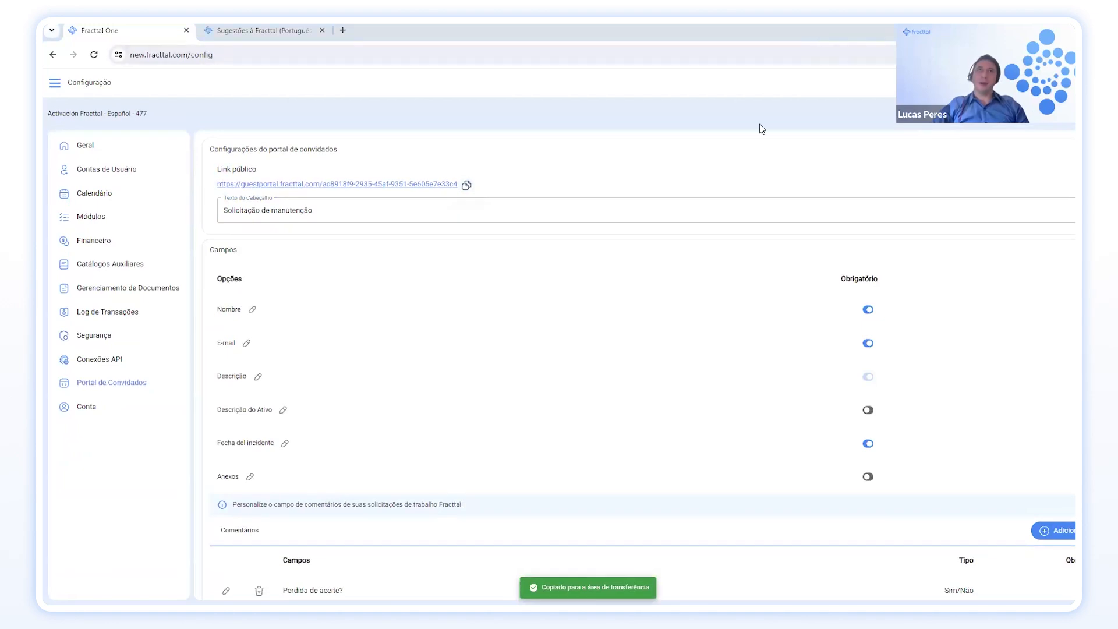
key(ctrl+t)
Load the copied portal link, answer yes to Perdida de aceite, then return to Fracttal.
key(ctrl+v)
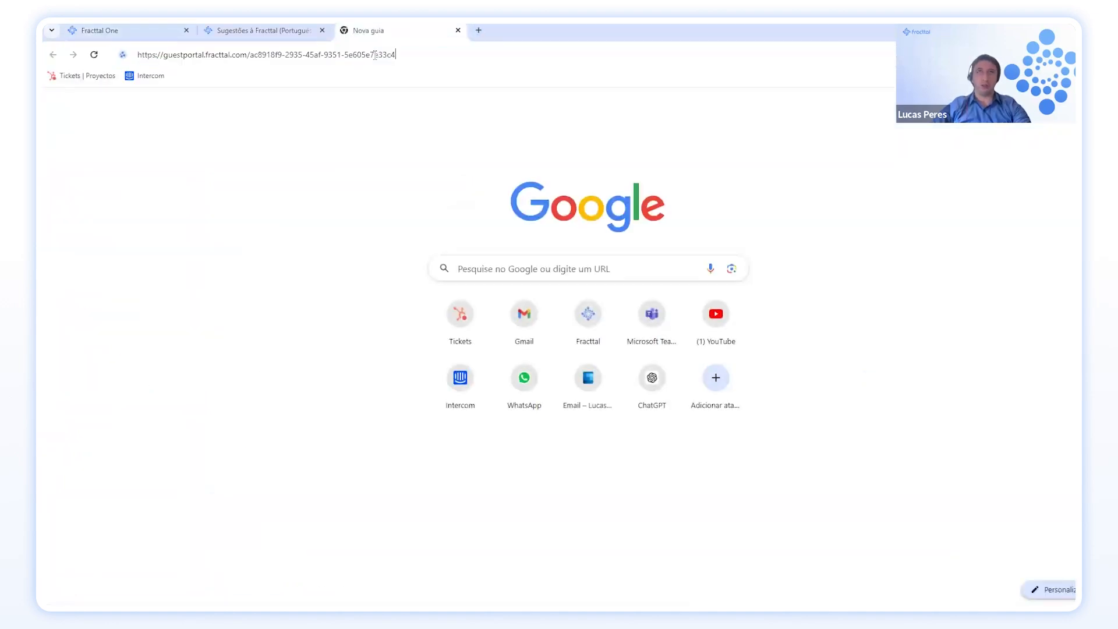
key(Return)
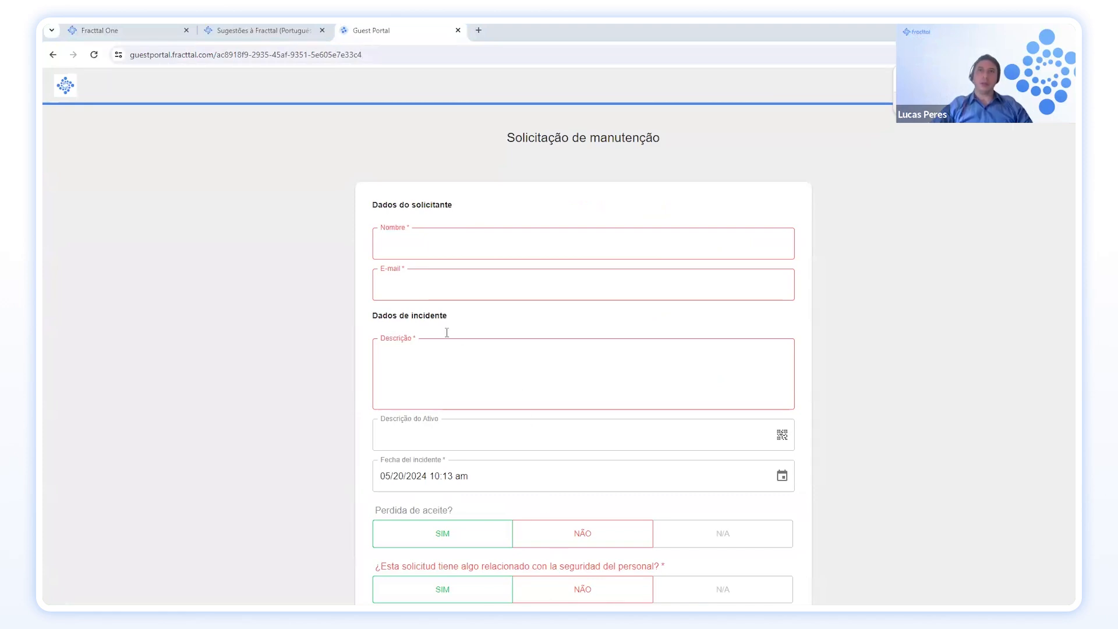
scroll(444, 280, down, 2)
scroll(460, 262, up, 2)
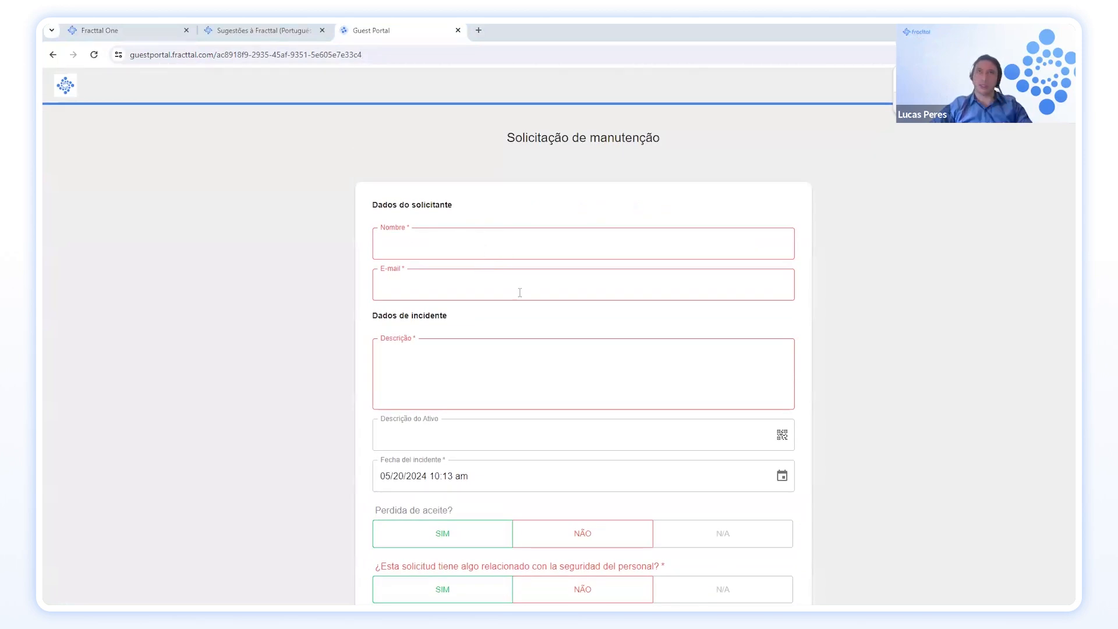
scroll(512, 292, down, 4)
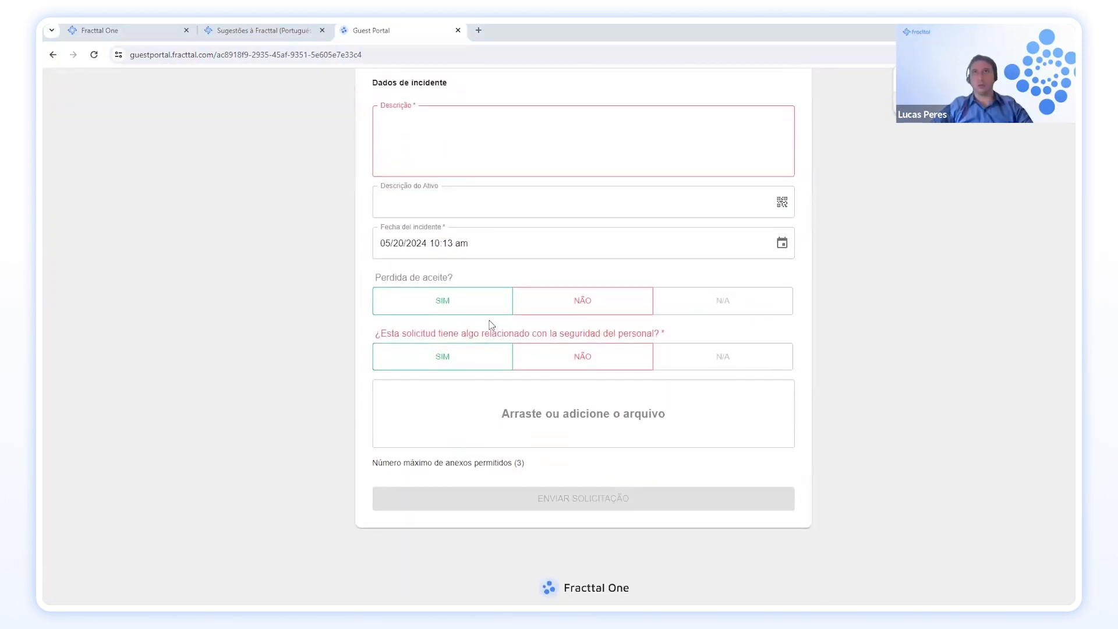
click(482, 300)
scroll(483, 403, up, 4)
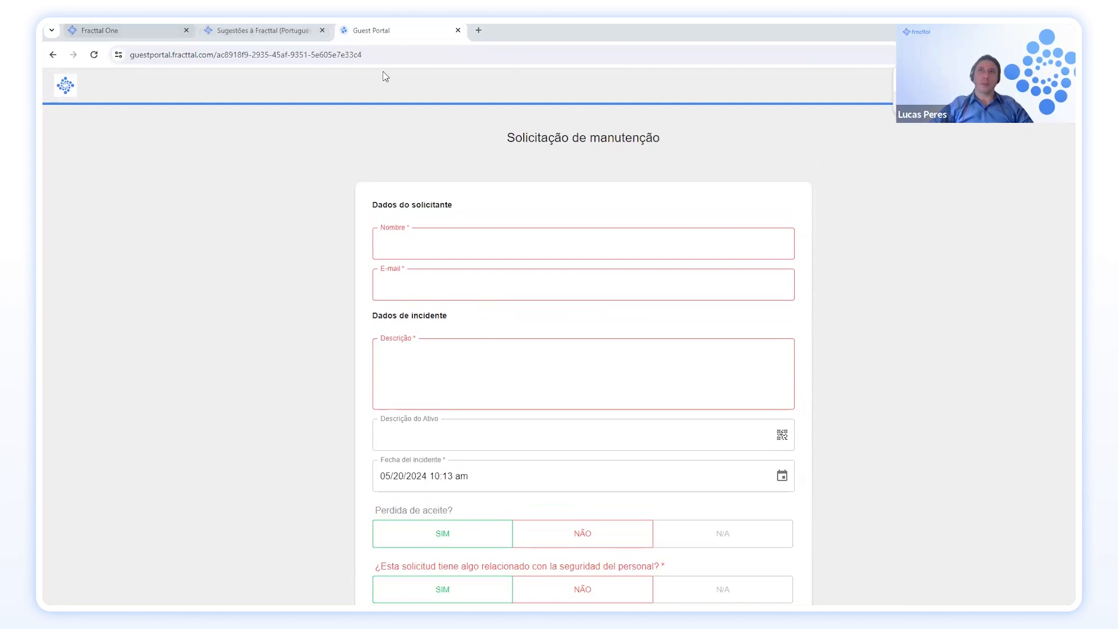
click(158, 31)
View the Conta summary (SANDBOX plan, 28 of 30 users) and its Addons list.
click(110, 415)
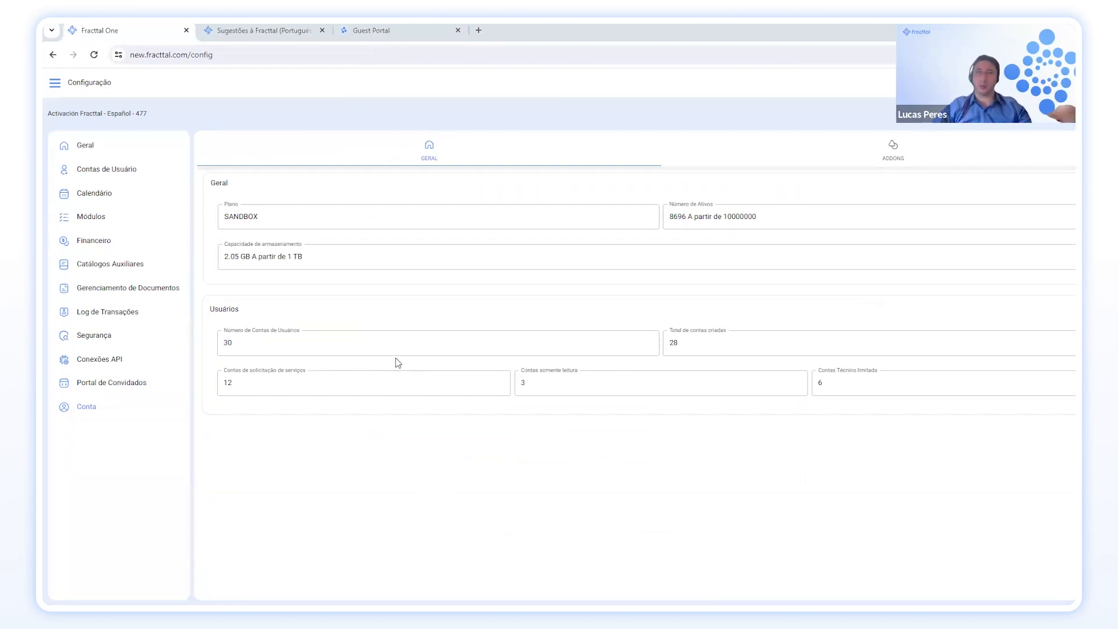
click(881, 164)
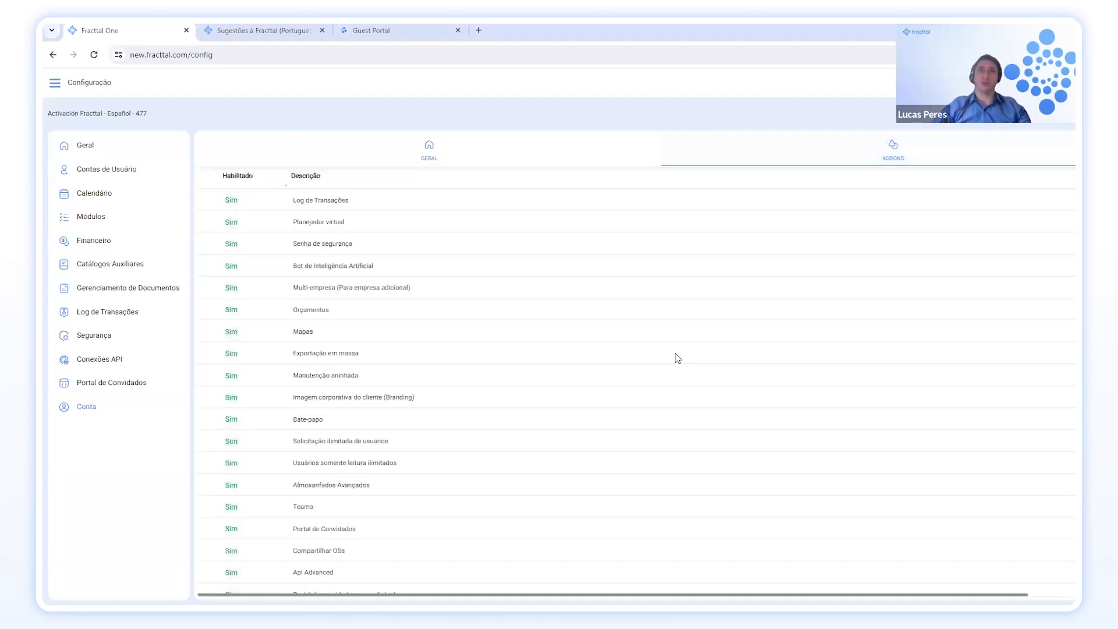
scroll(677, 358, down, 3)
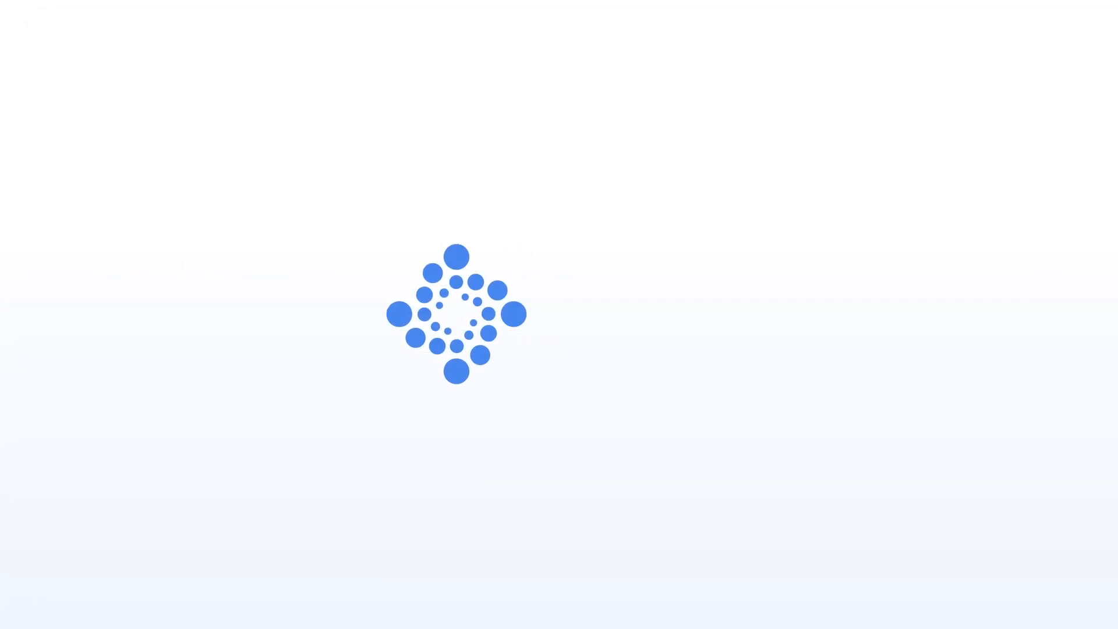